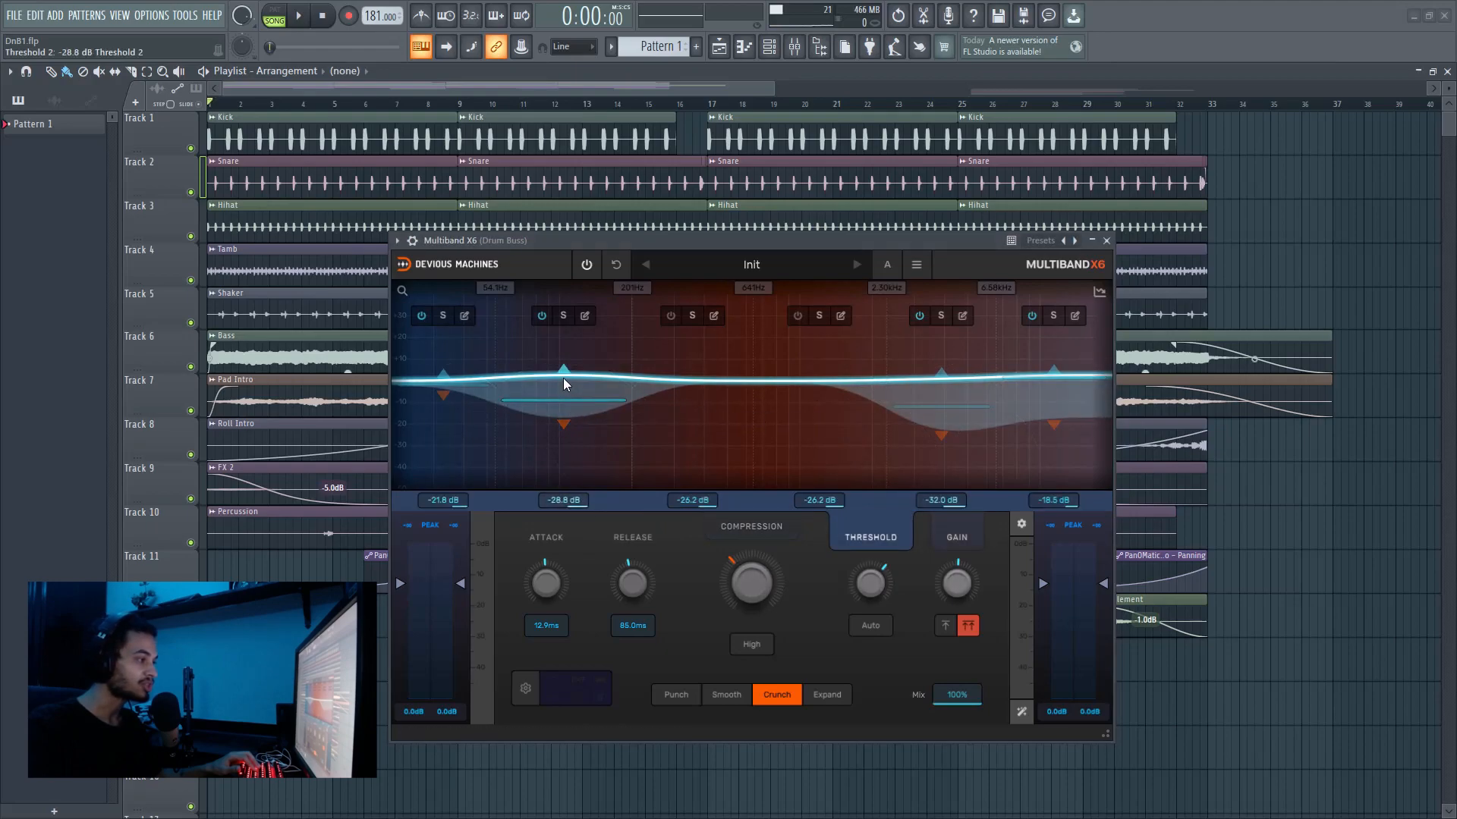
Increase the compression amount of band 2 in the Drum Buss multiband compressor.
left_click_drag(563, 425, 563, 439)
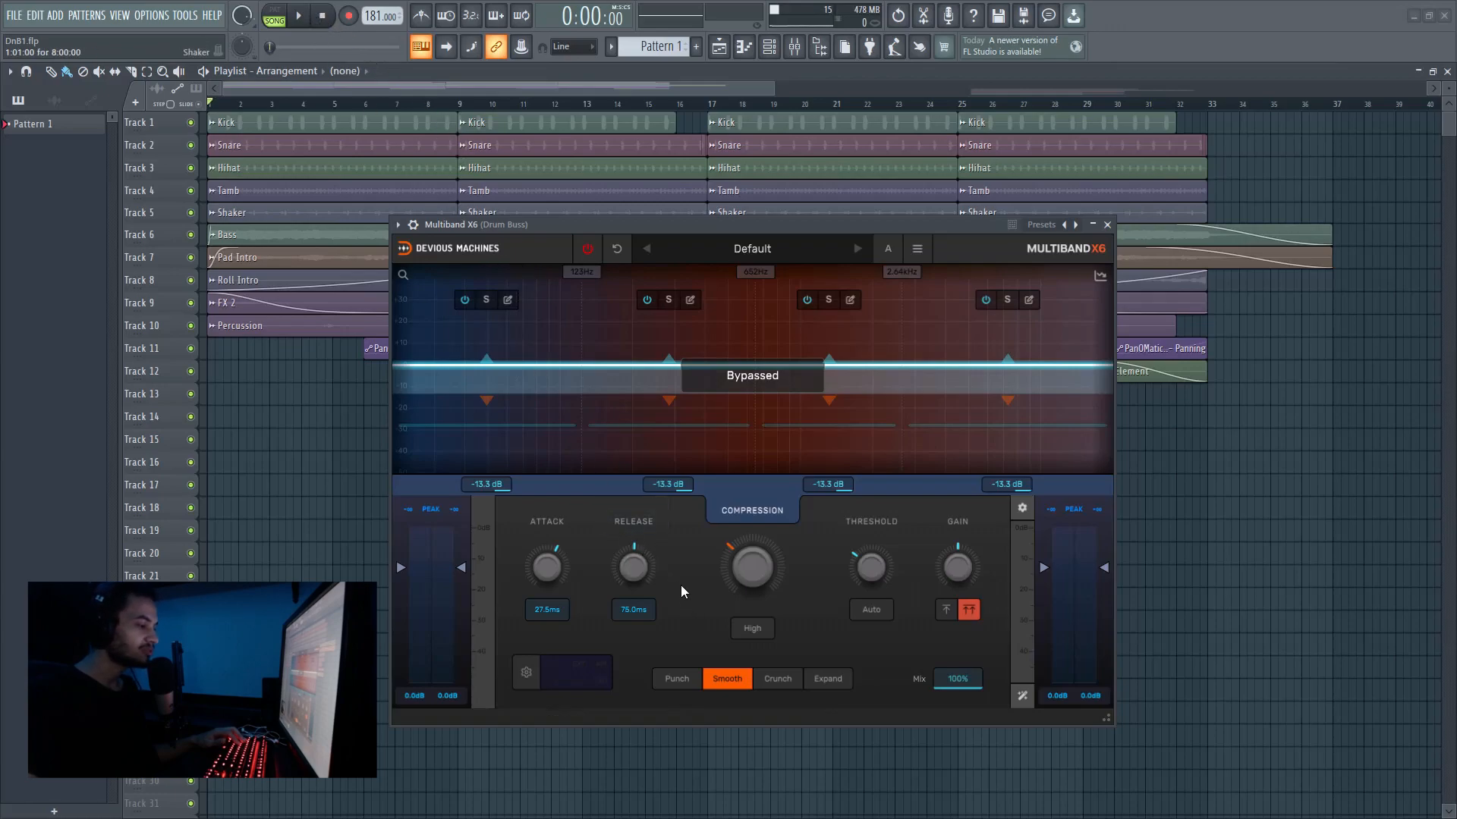
Listen to the full arrangement with the Drum Buss multiband compressor bypassed.
key("space")
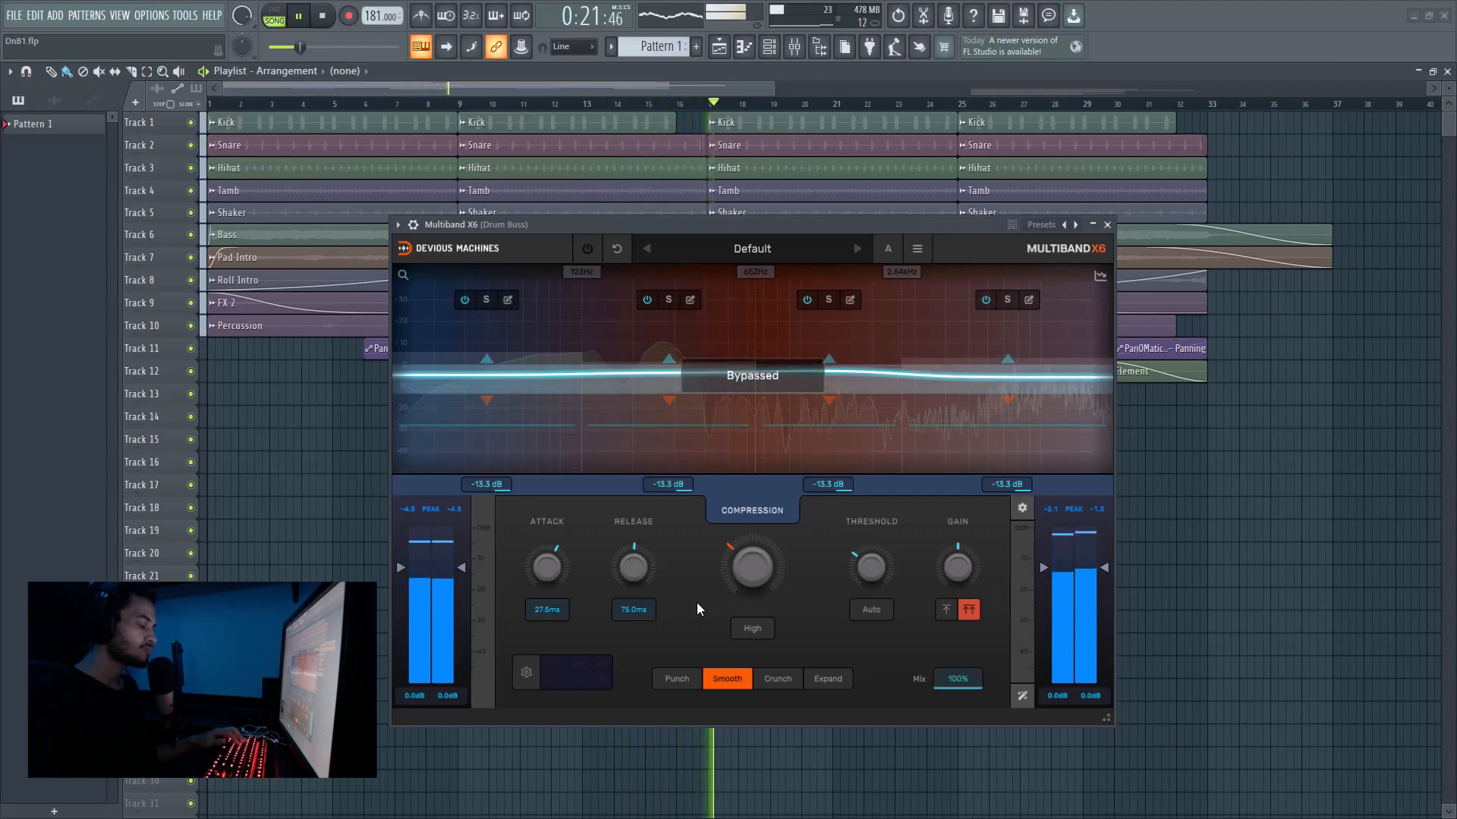
key("space")
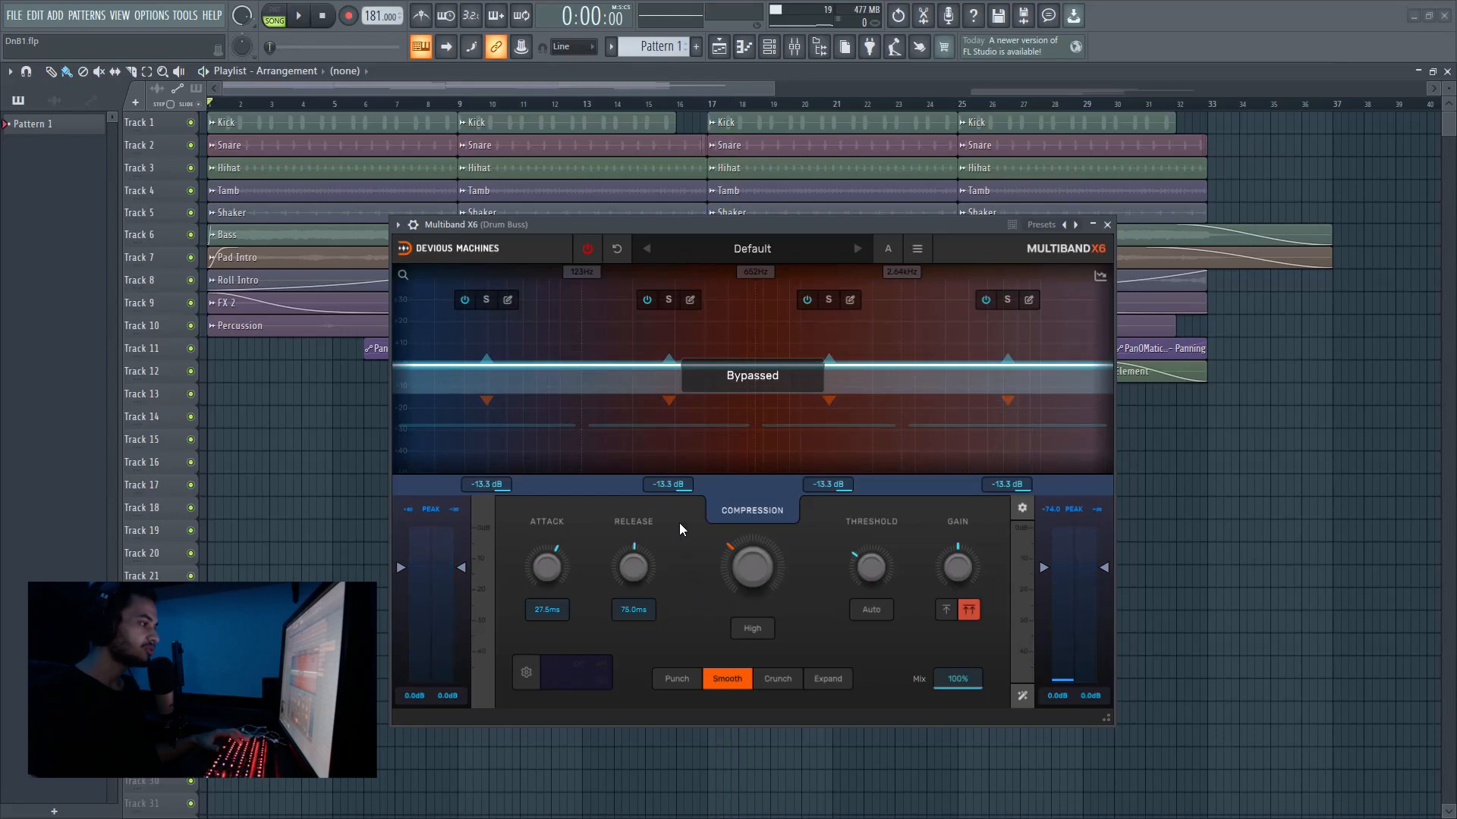
Reactivate the bypassed compressor and isolate playlist tracks 1 to 5 so only the drums are auditioned.
left_click(596, 253)
right_click(190, 132)
left_click_drag(190, 145, 190, 214)
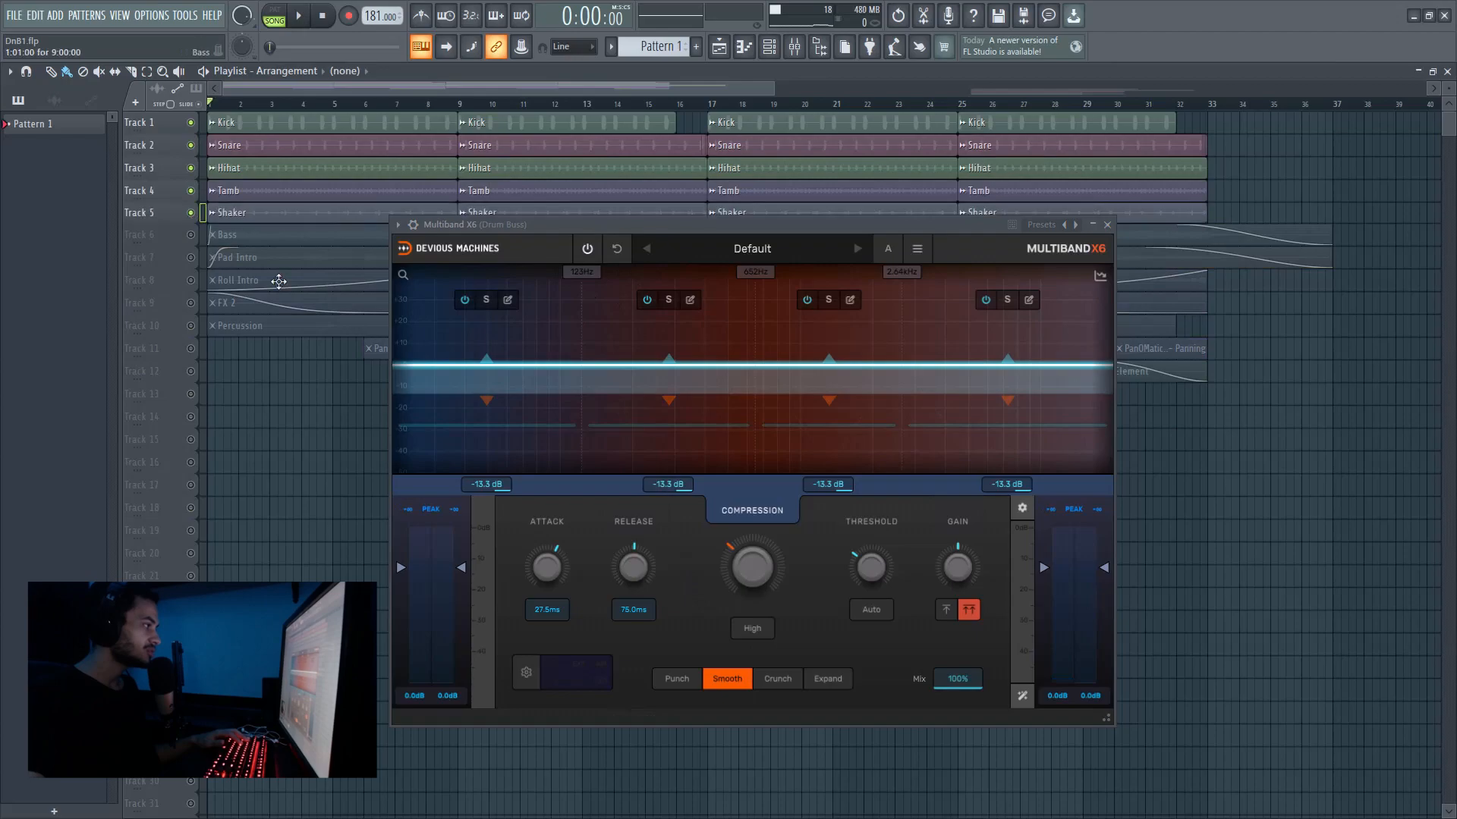
key("space")
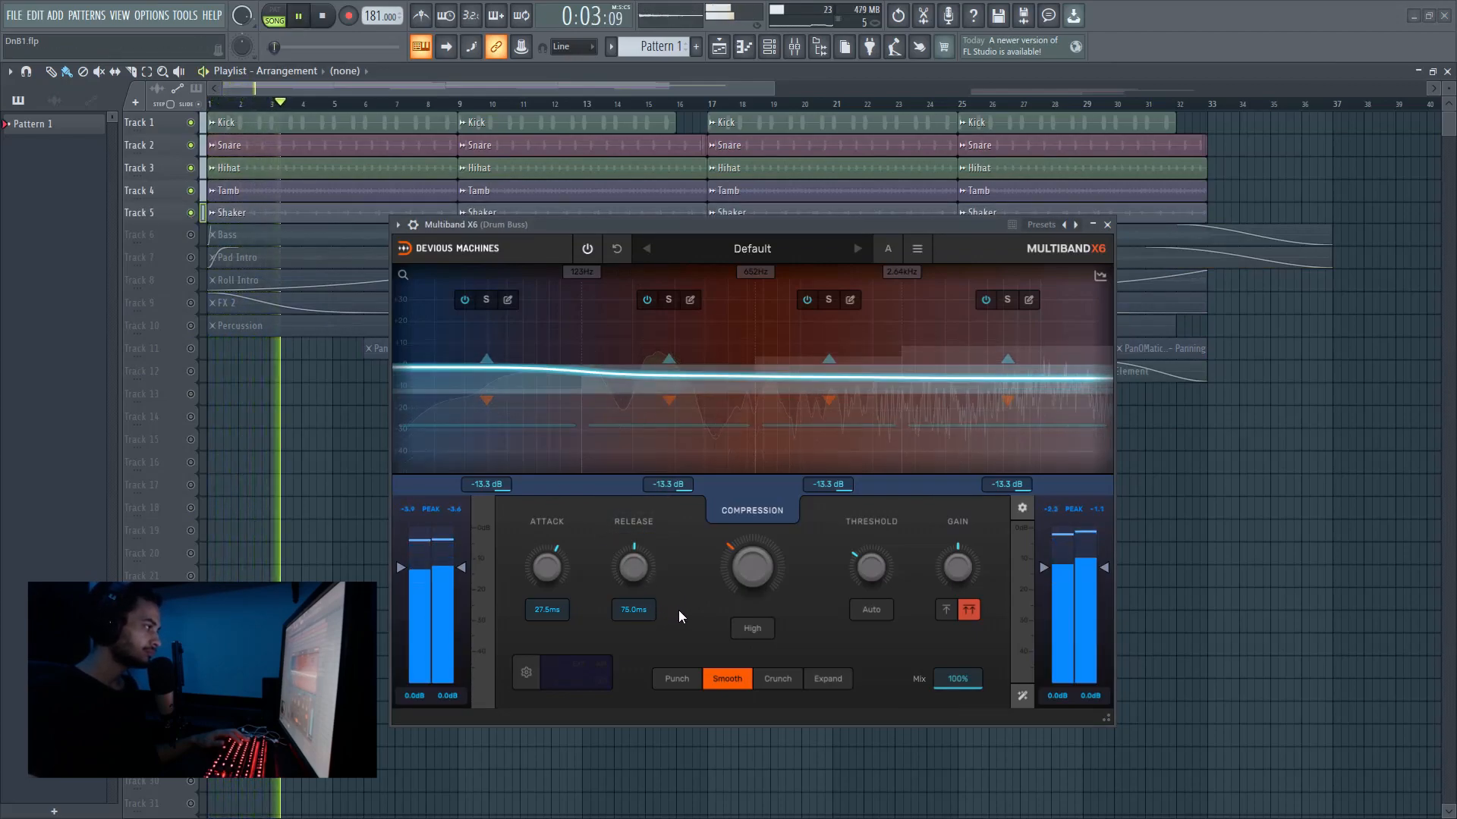
key("space")
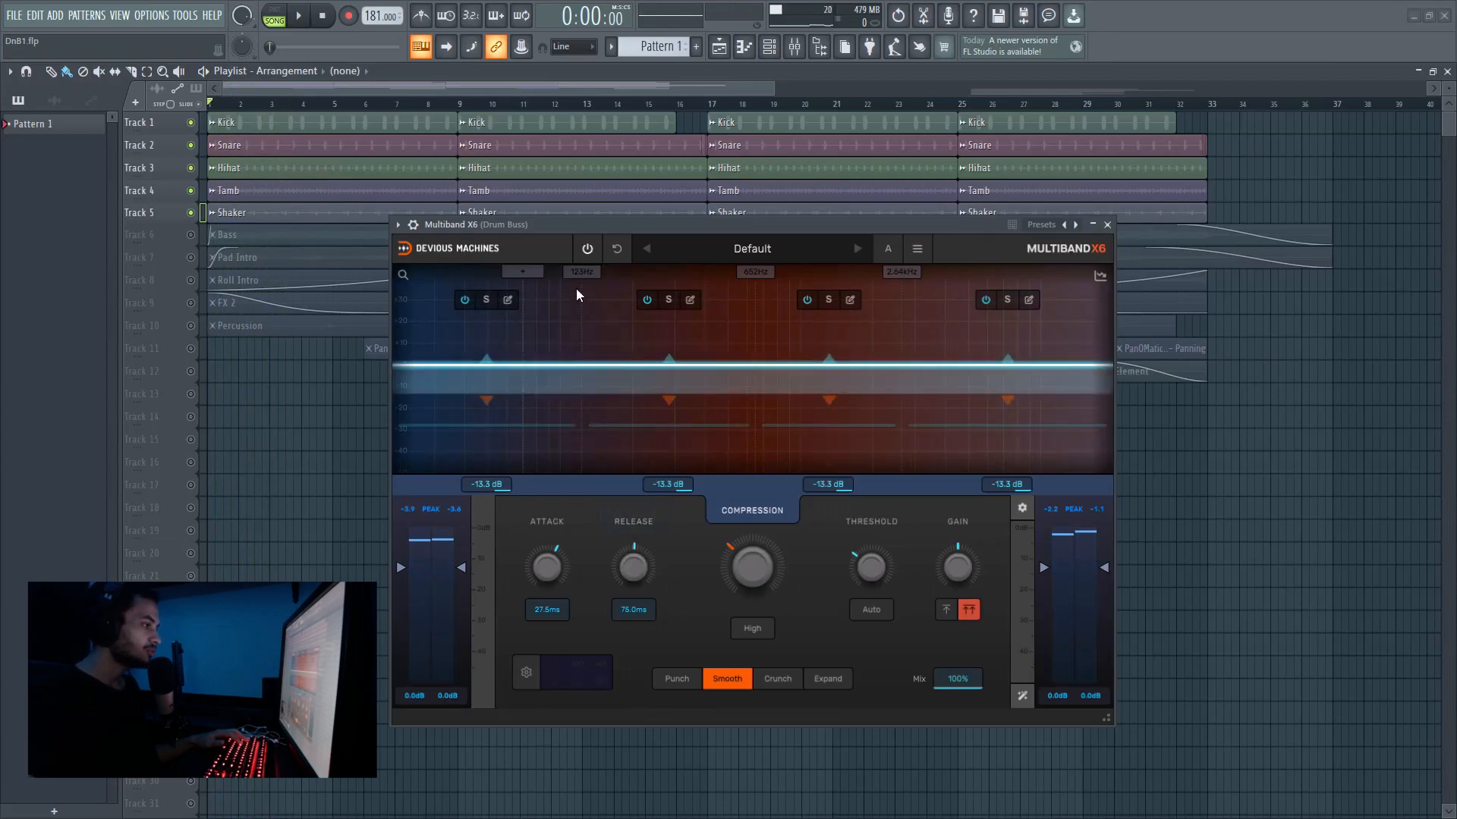
Solo band 1 and, while auditioning it, set its compression to about -22.1 dB and its threshold to about -23.2 dB.
left_click_drag(486, 400, 484, 420)
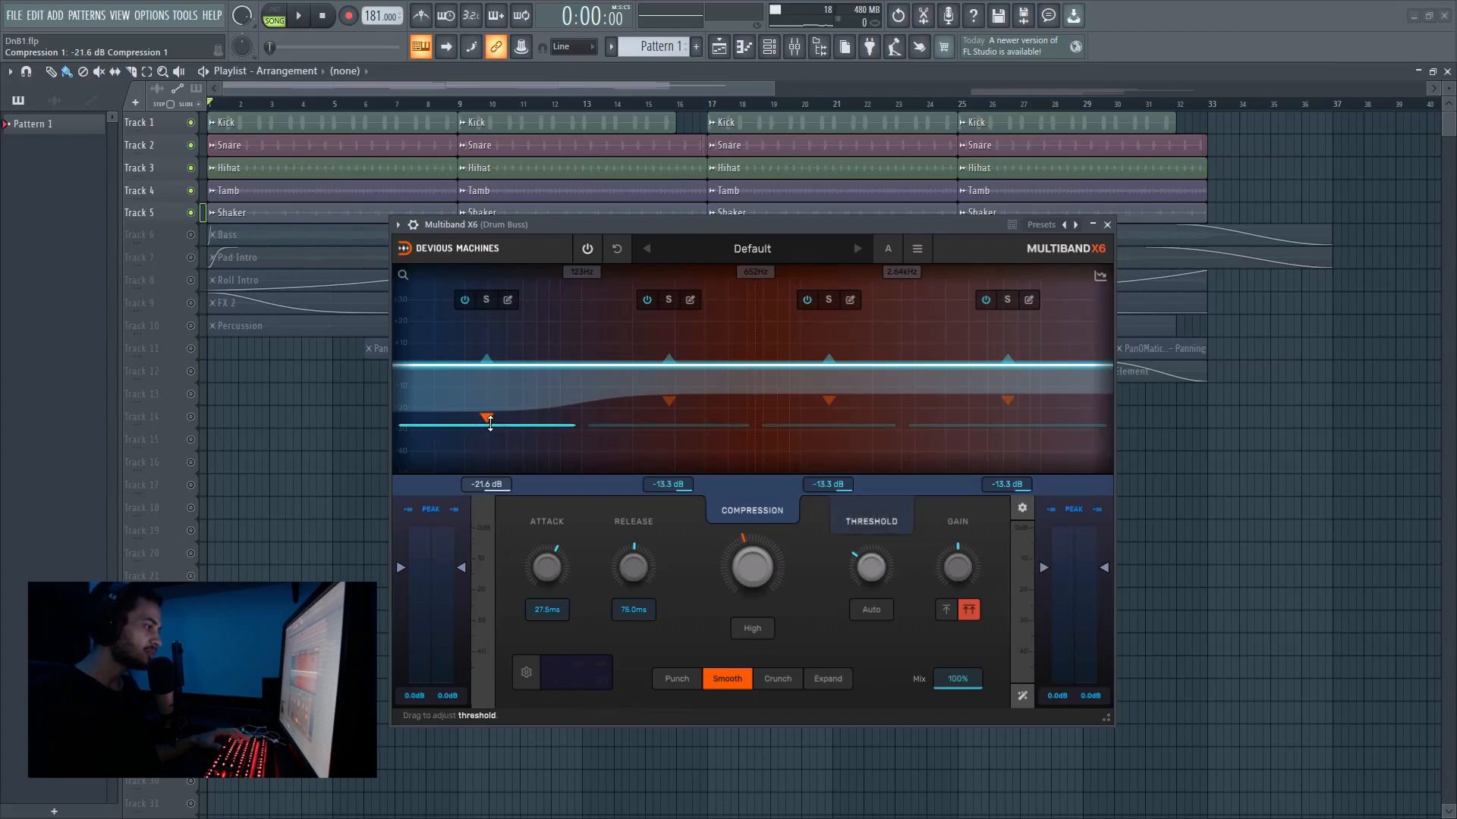
left_click(486, 301)
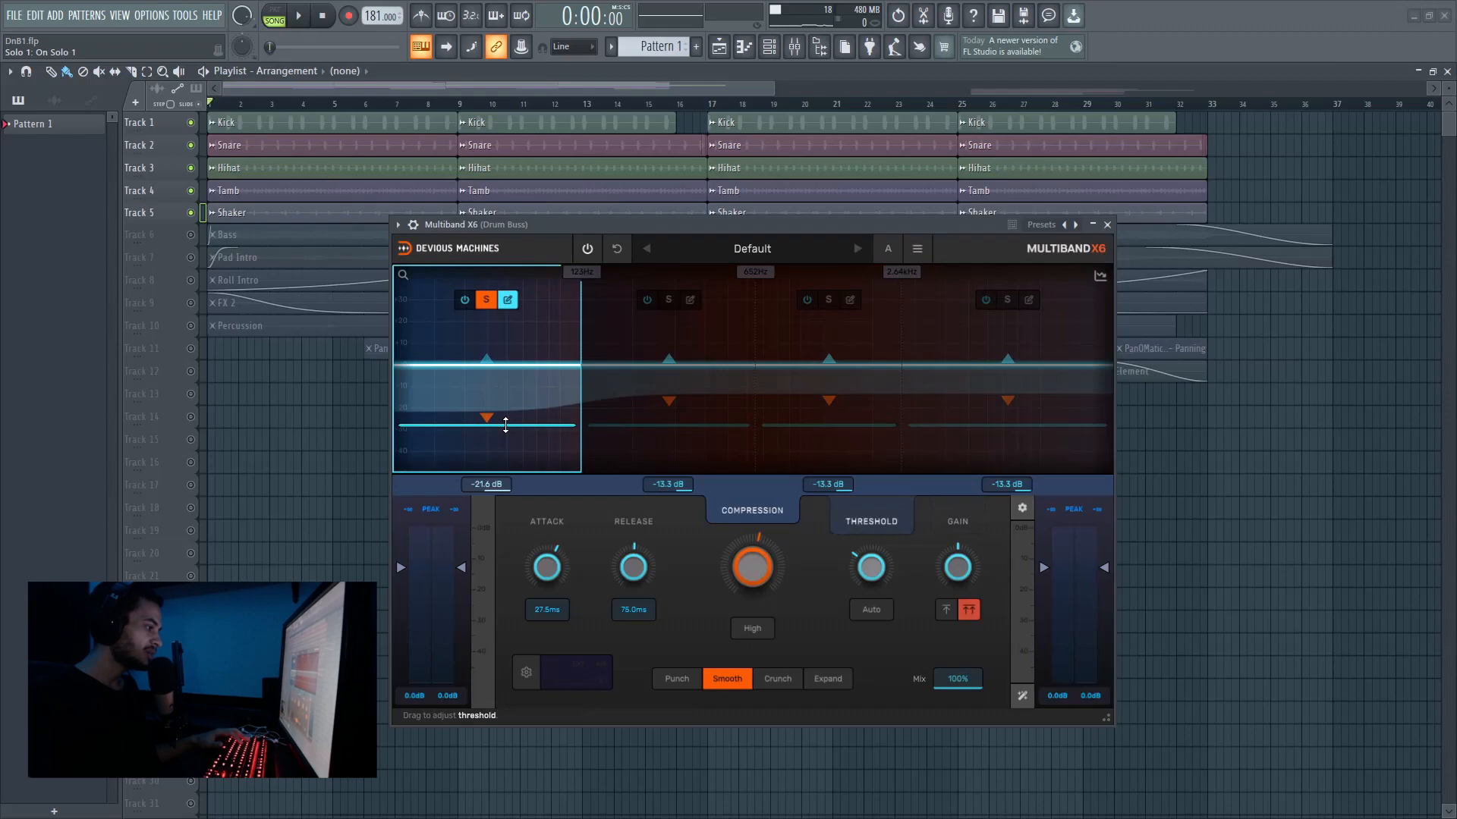
key("space")
left_click_drag(505, 425, 505, 418)
left_click_drag(505, 364, 505, 371)
key("space")
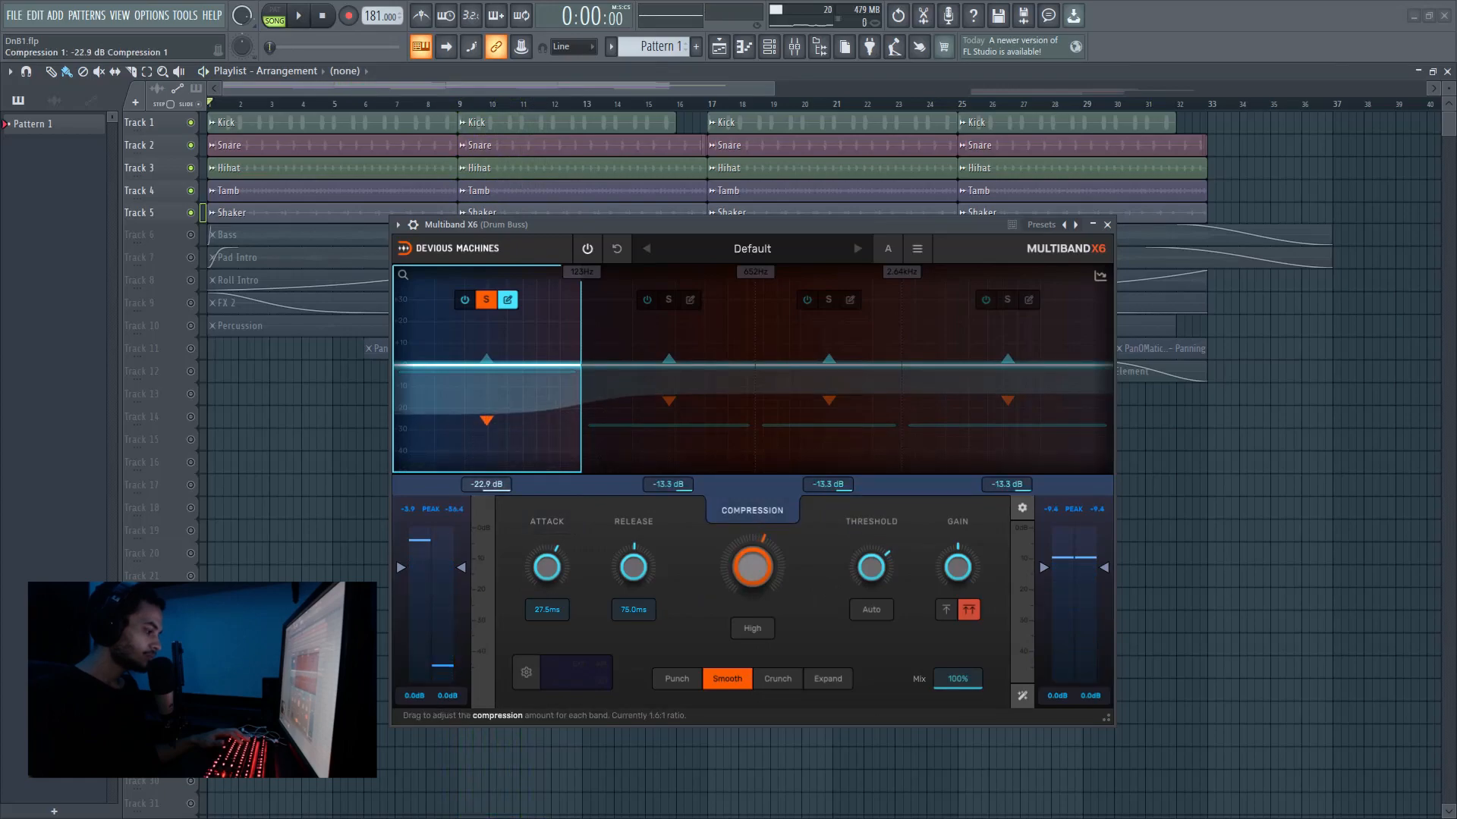
left_click_drag(486, 420, 487, 417)
Set band 1's attack to 4.99 ms and release to 45.7 ms, and take the band out of solo.
left_click_drag(562, 600, 562, 616)
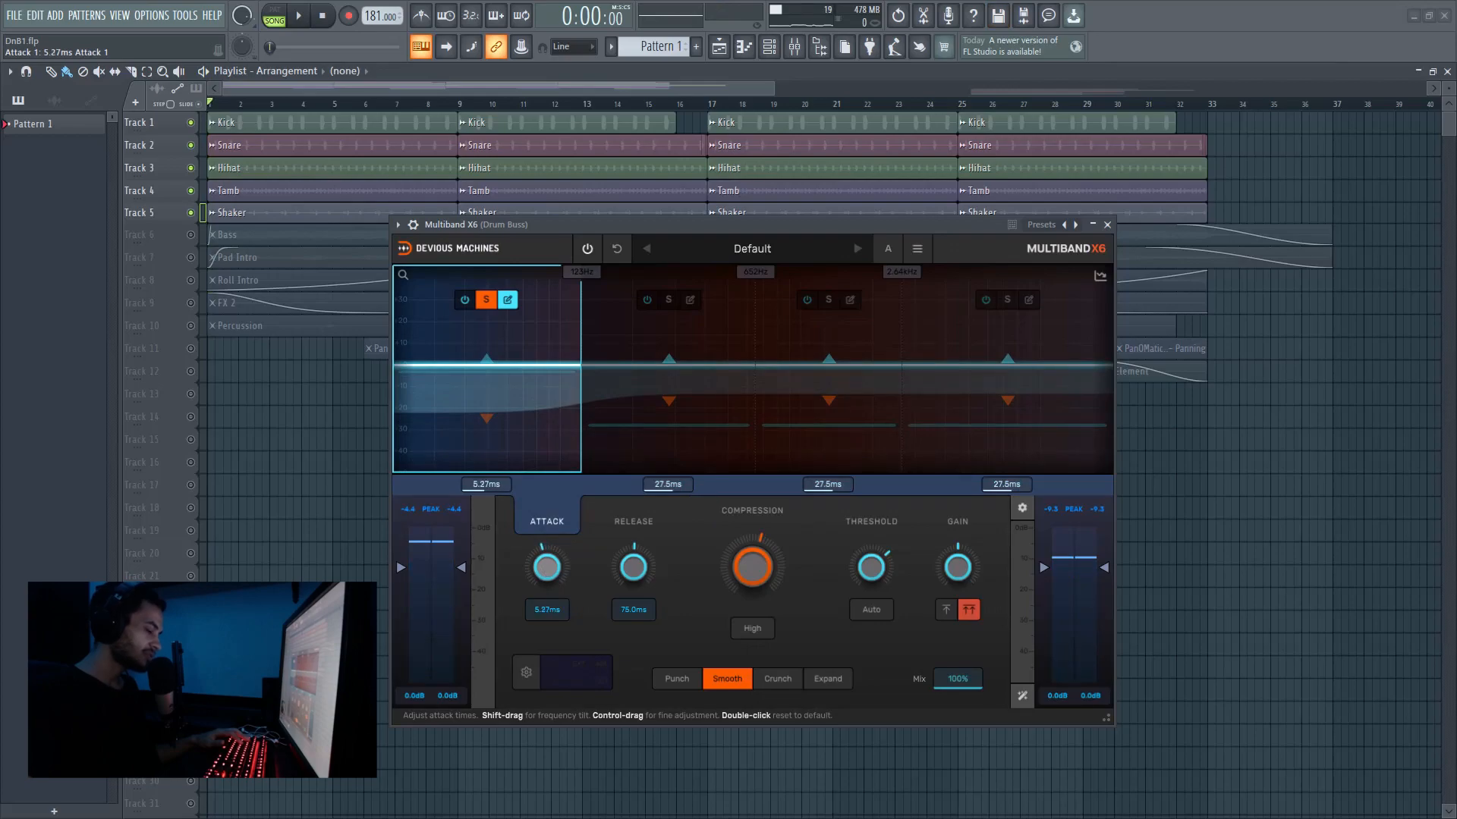
left_click_drag(633, 567, 634, 579)
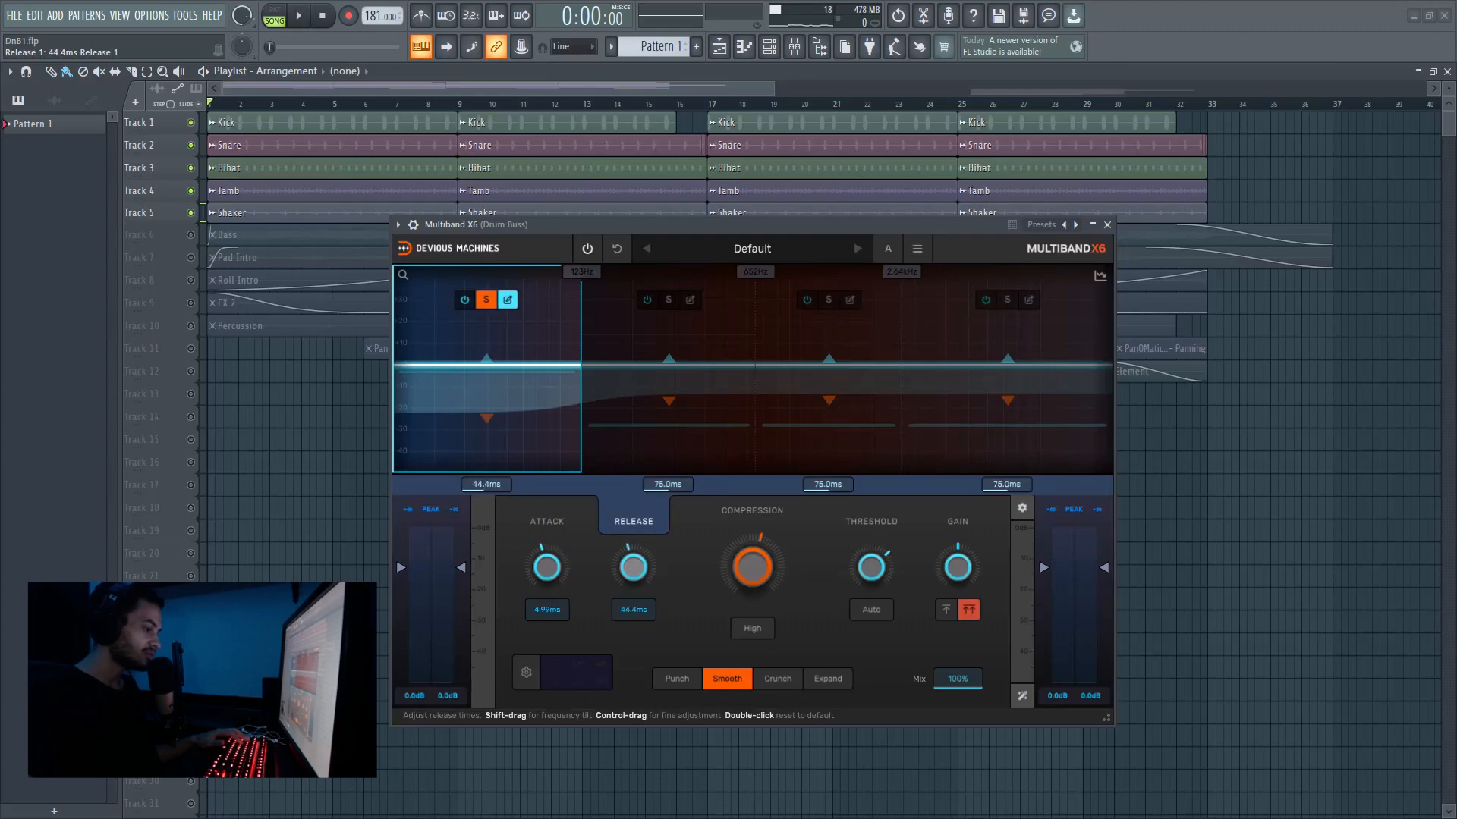
left_click_drag(621, 597, 620, 593)
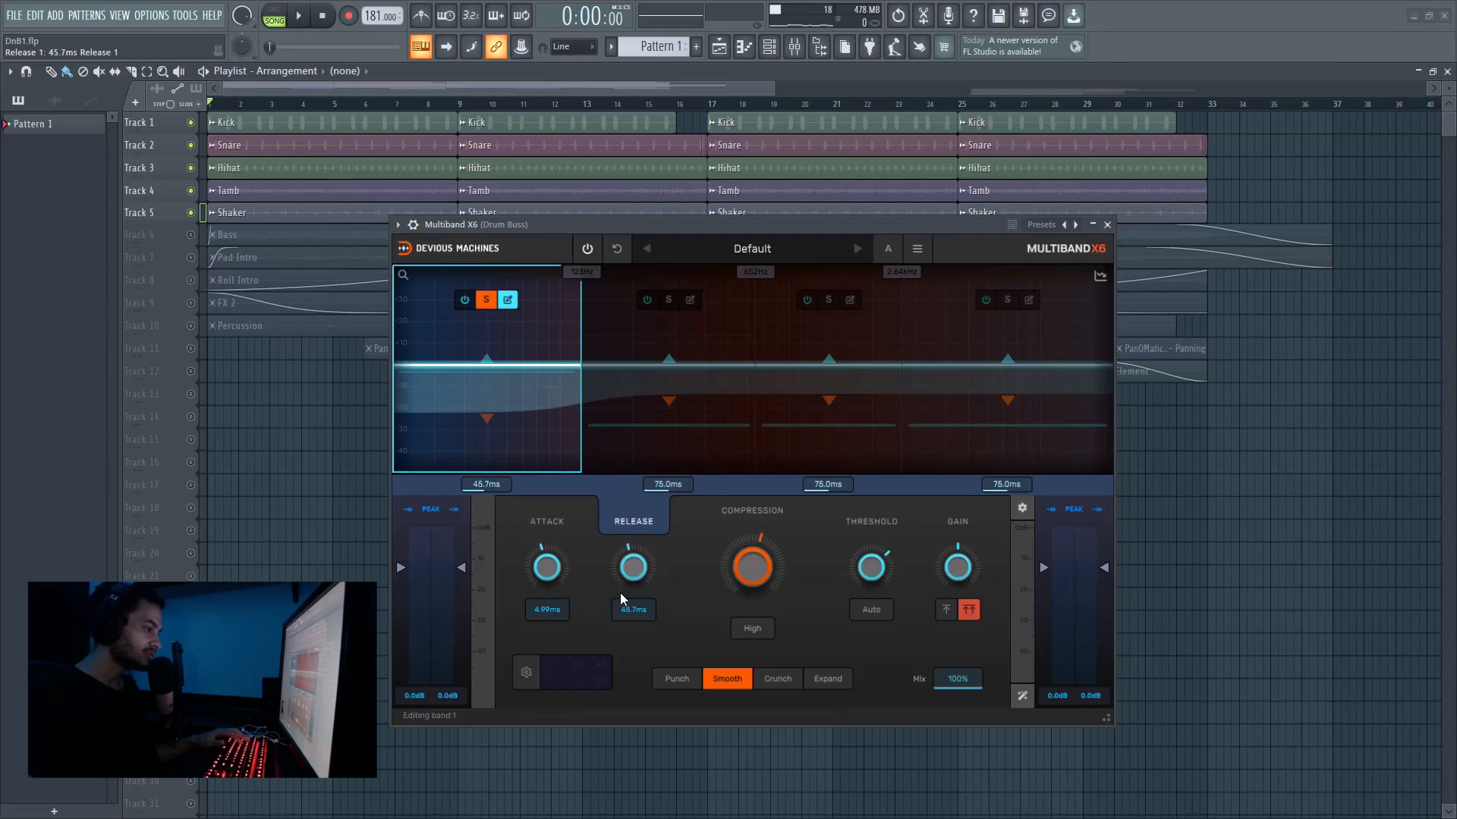
left_click(486, 299)
Play the drums and compare the sound with the compressor bypassed and active.
key("space")
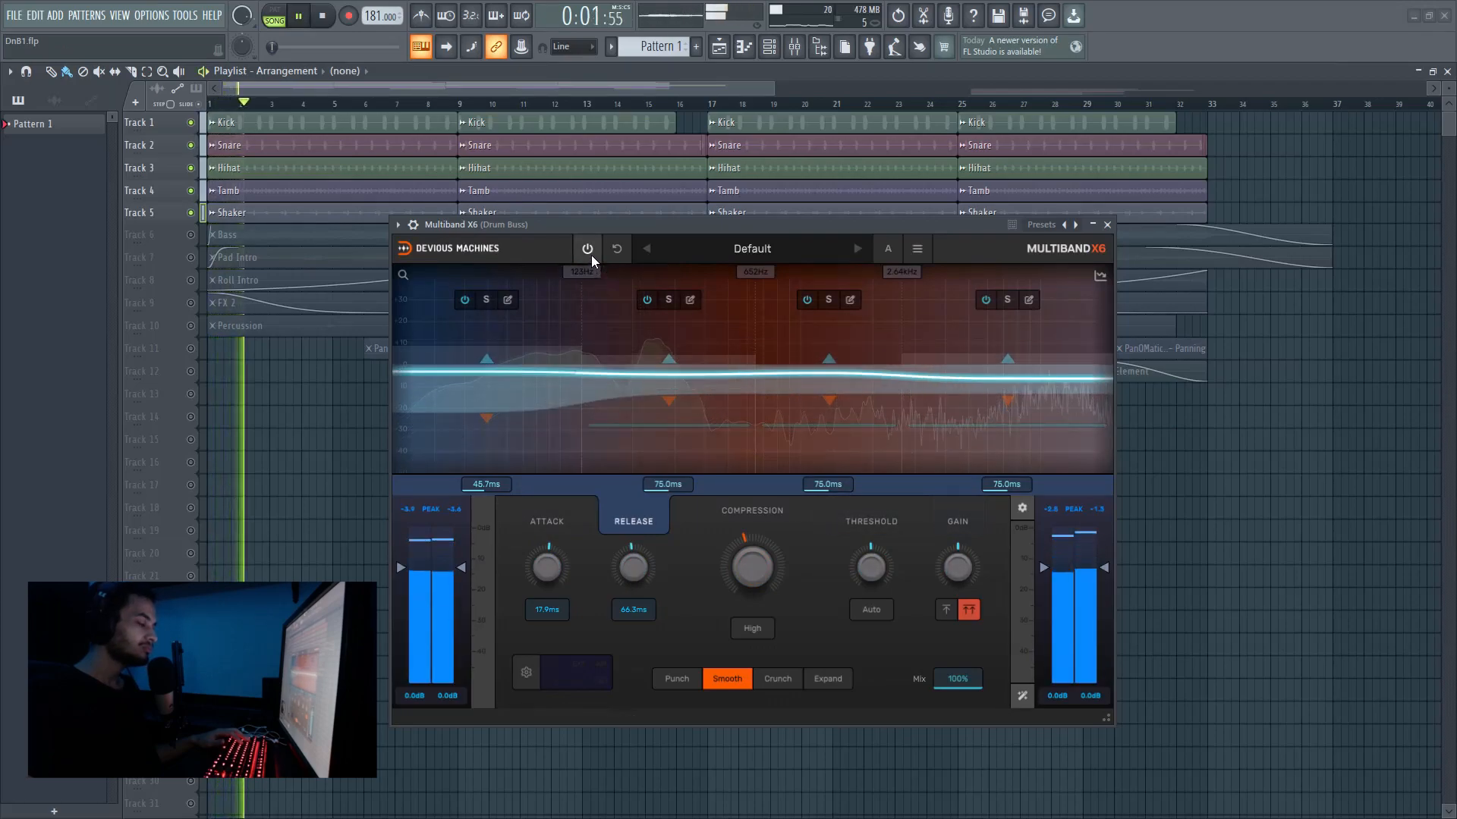
left_click(589, 250)
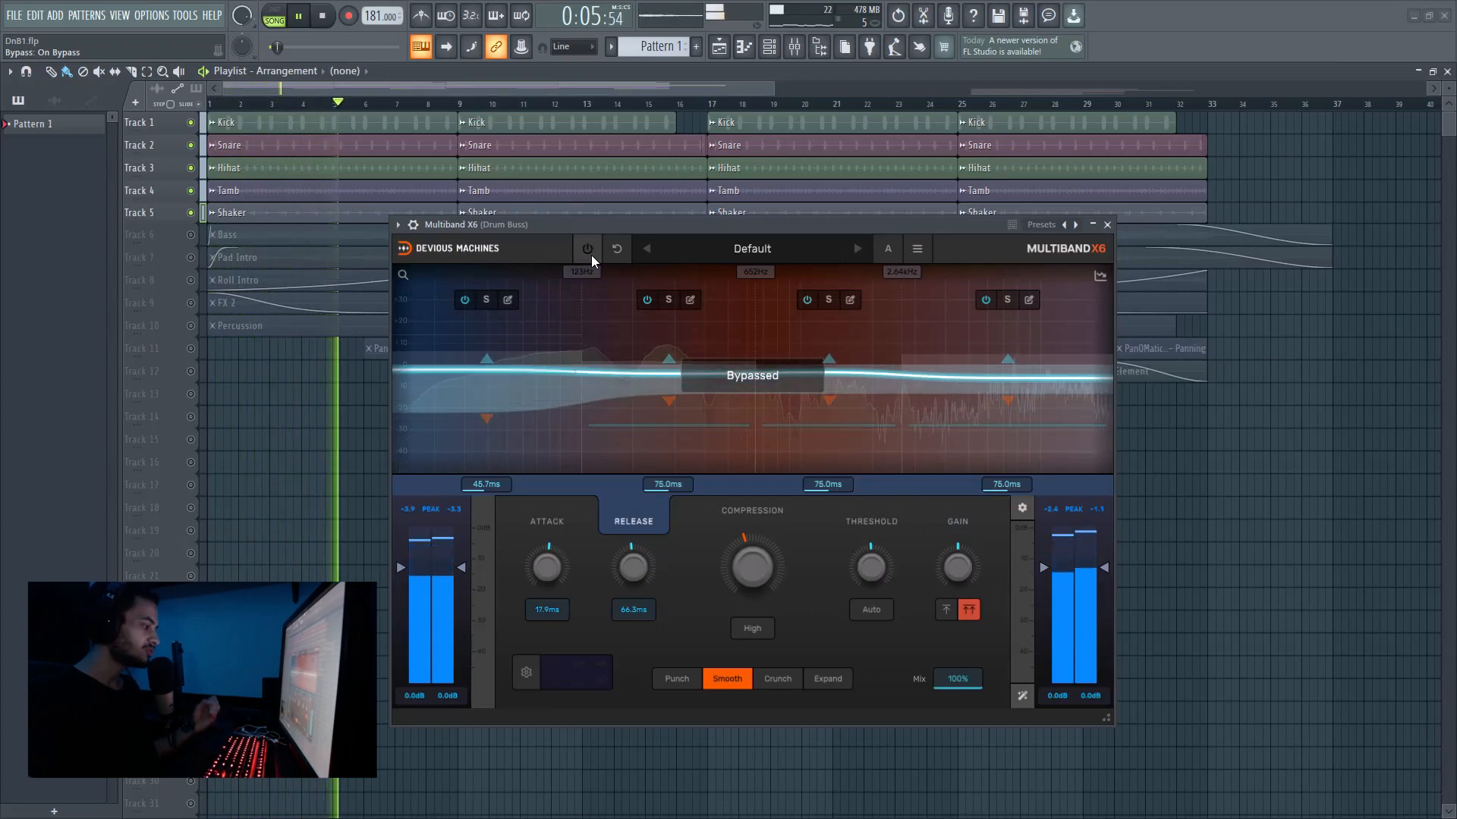
left_click(589, 251)
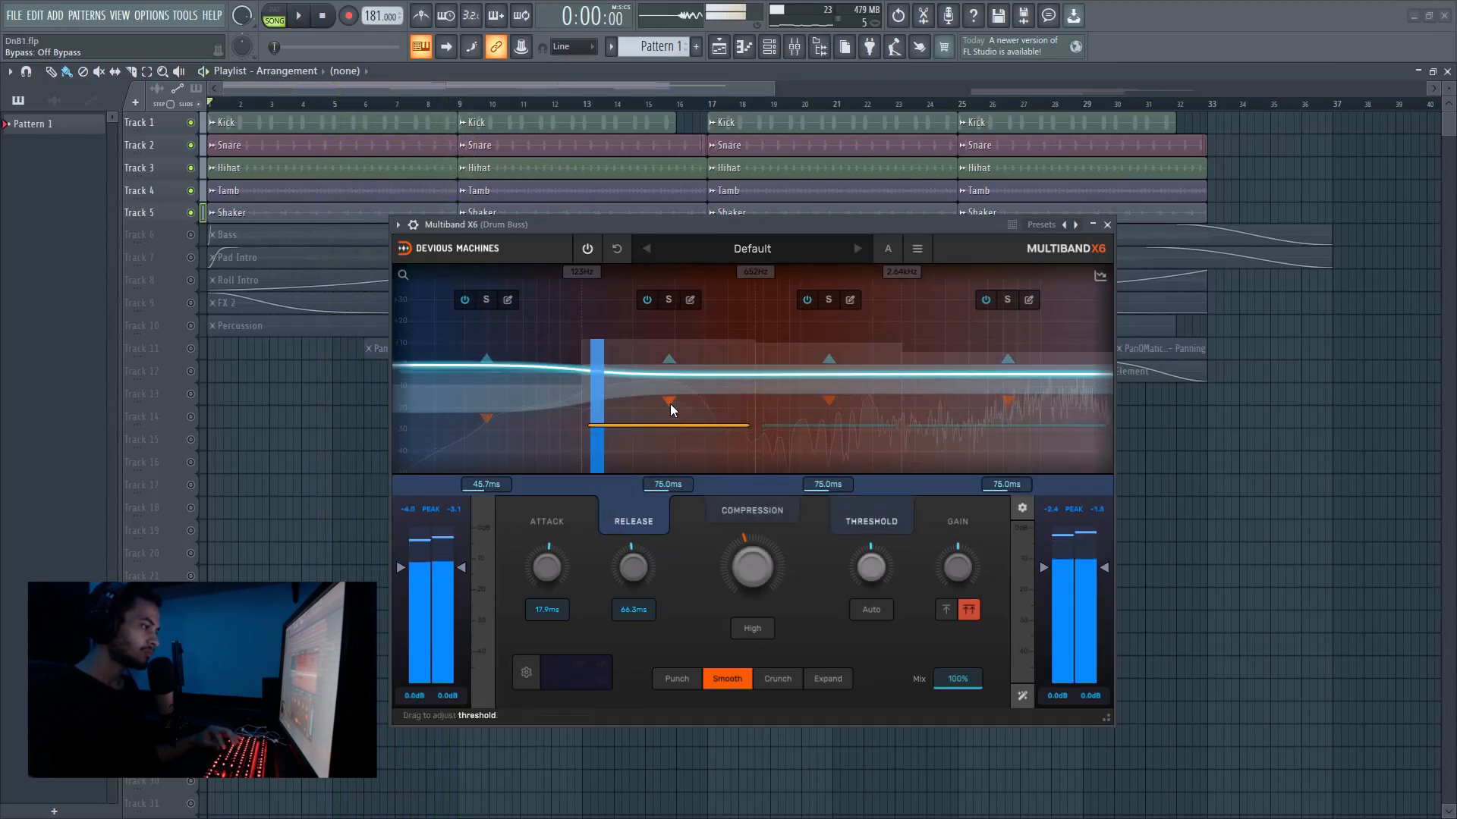
key("space")
Select bands 2 and 3 together for joint editing and clear the selection again.
left_click(707, 333)
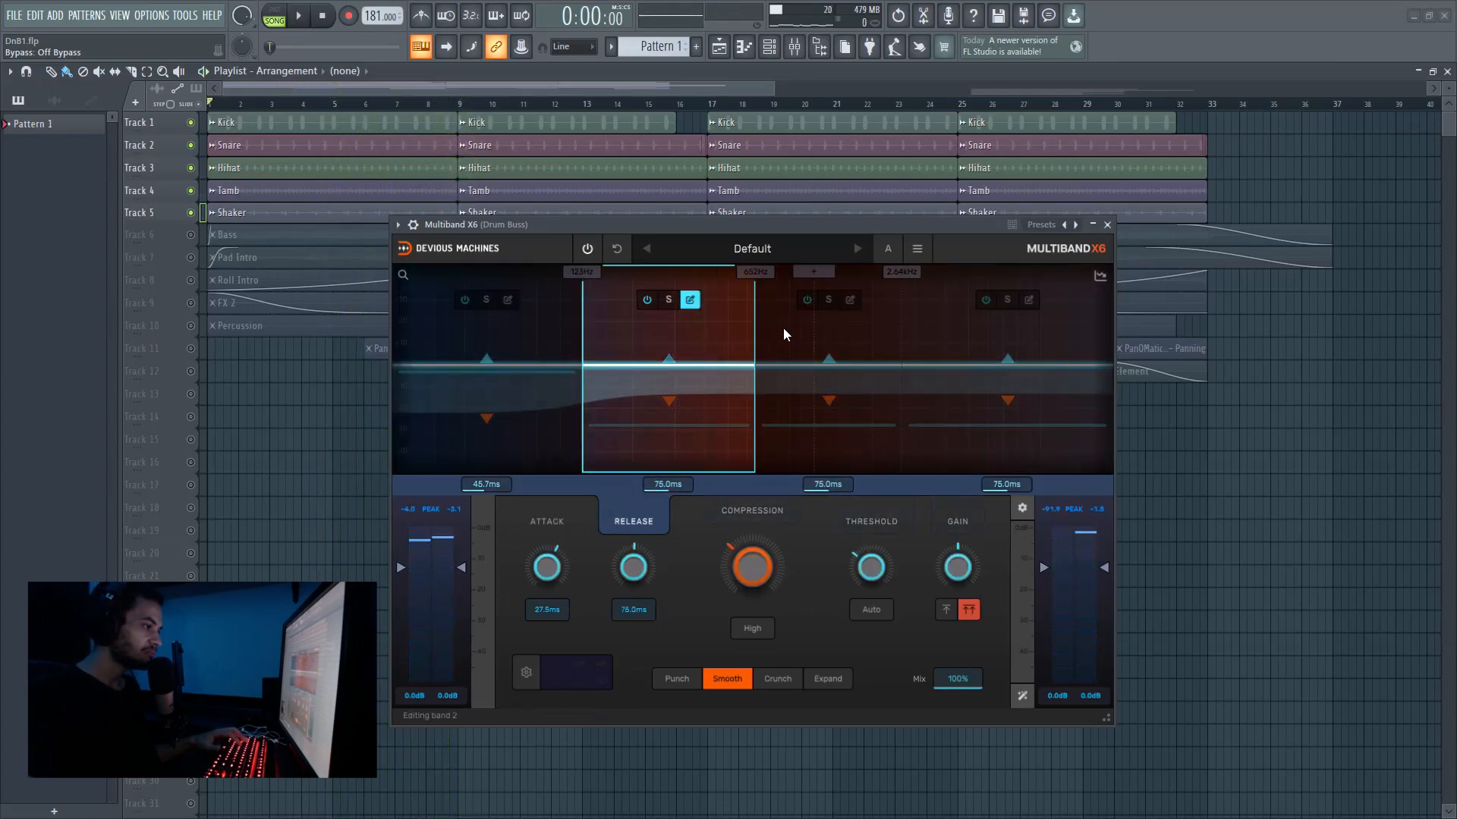
left_click(774, 332)
left_click(699, 336)
left_click(791, 330)
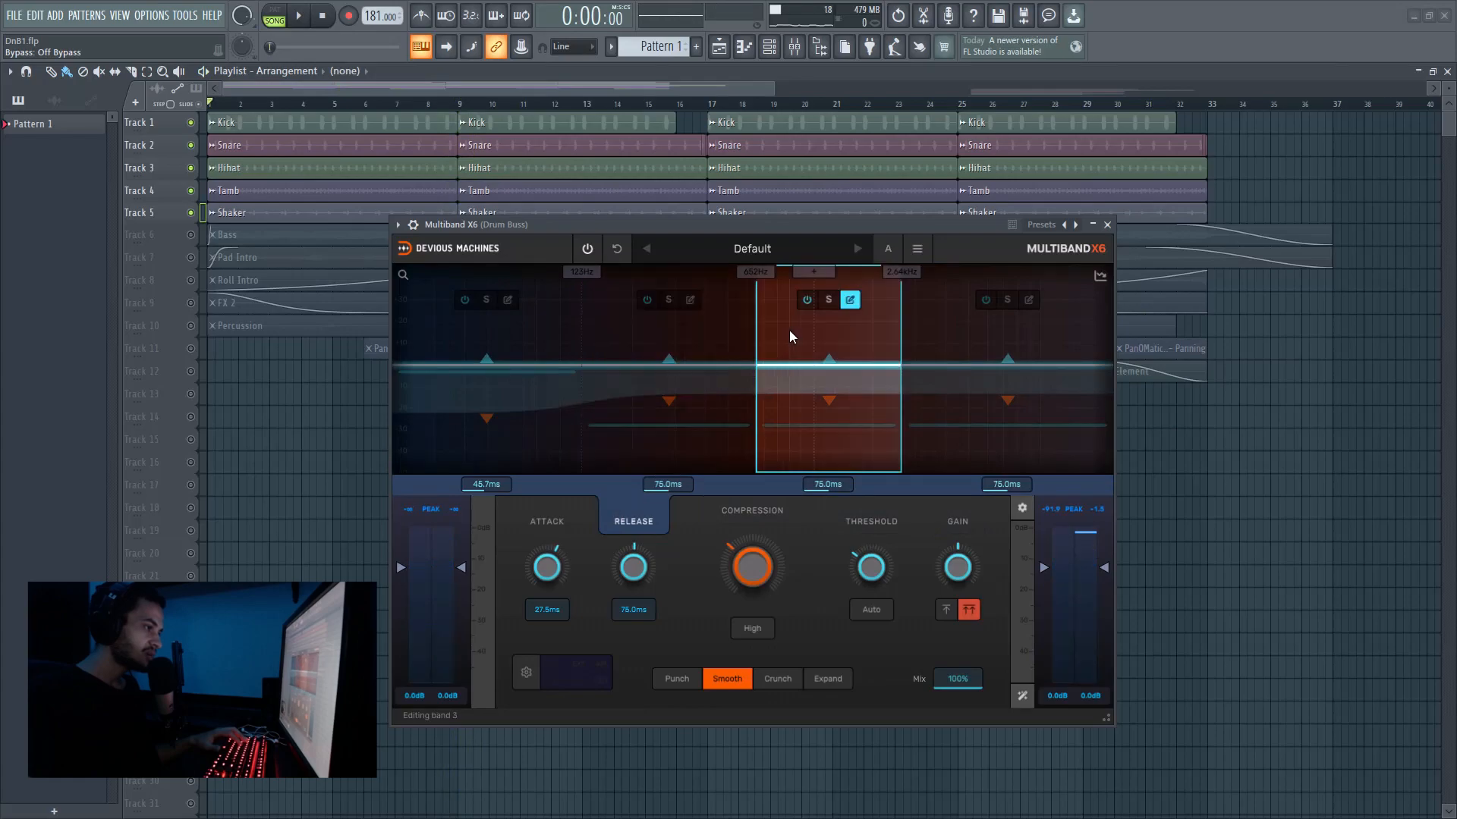
left_click(683, 331, "shift")
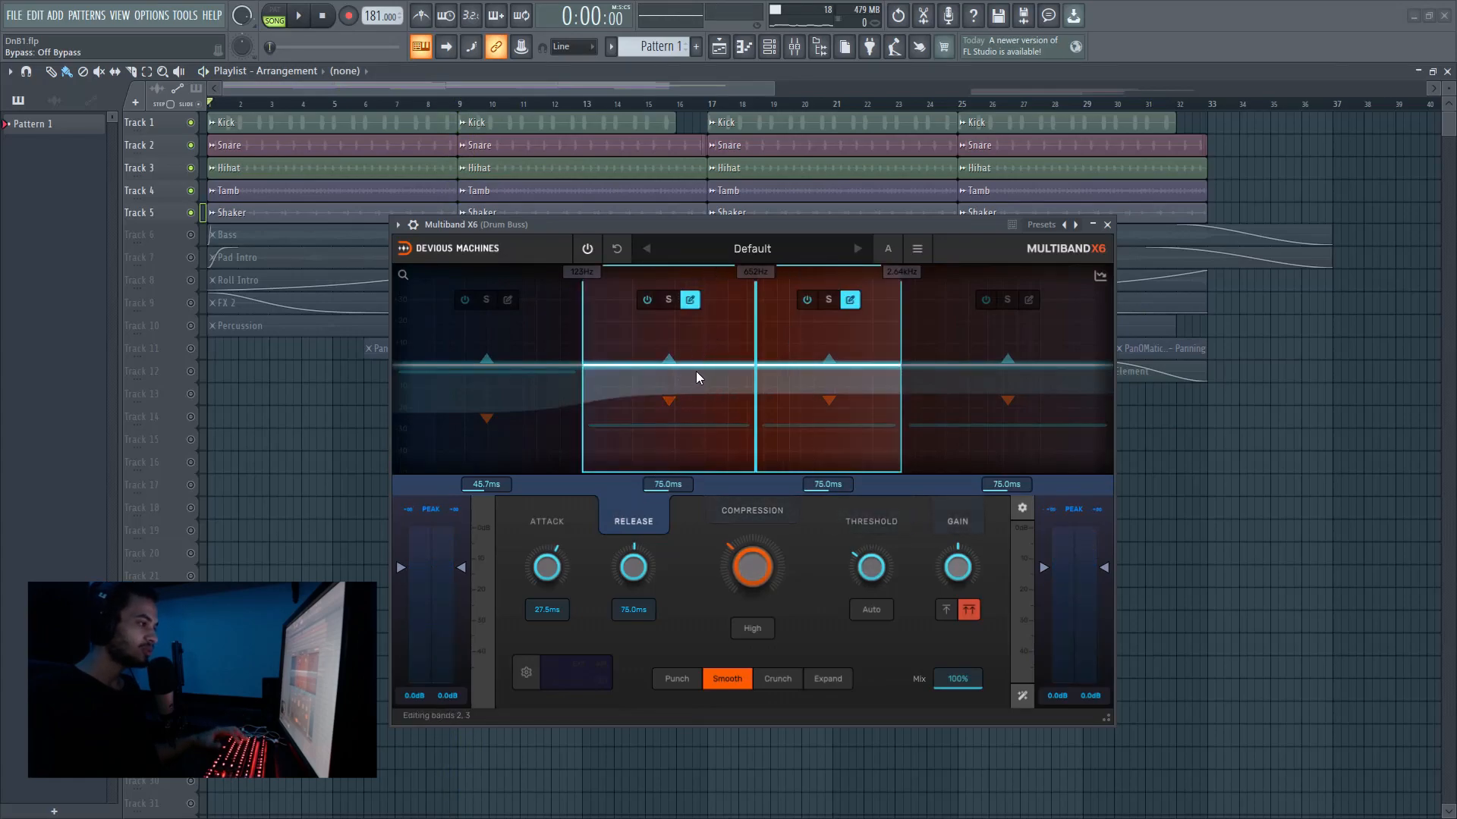
left_click(752, 338)
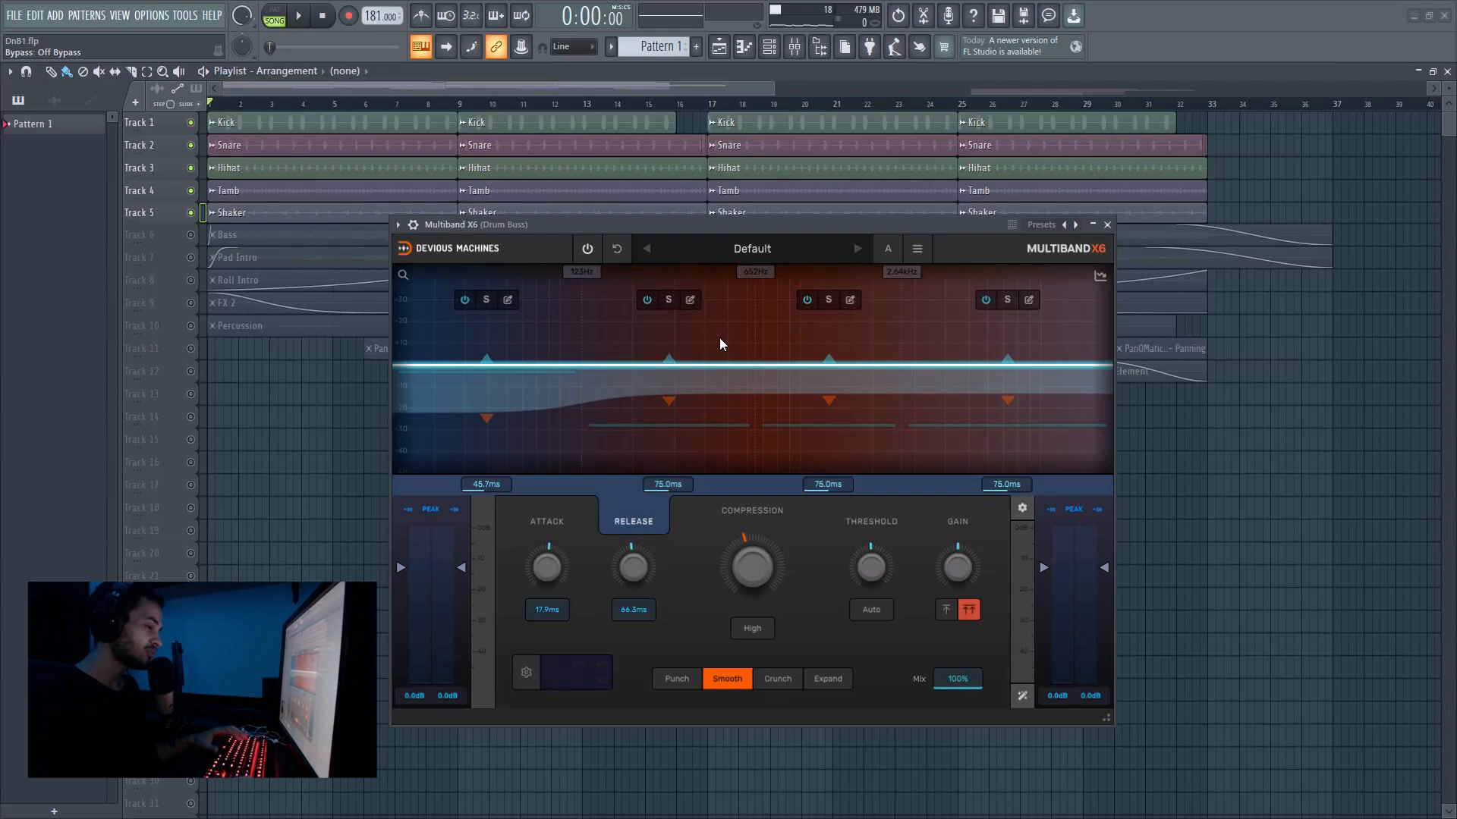
Reselect bands 2 and 3 together, solo both, and release their selection and solo.
left_click_drag(719, 337, 779, 344)
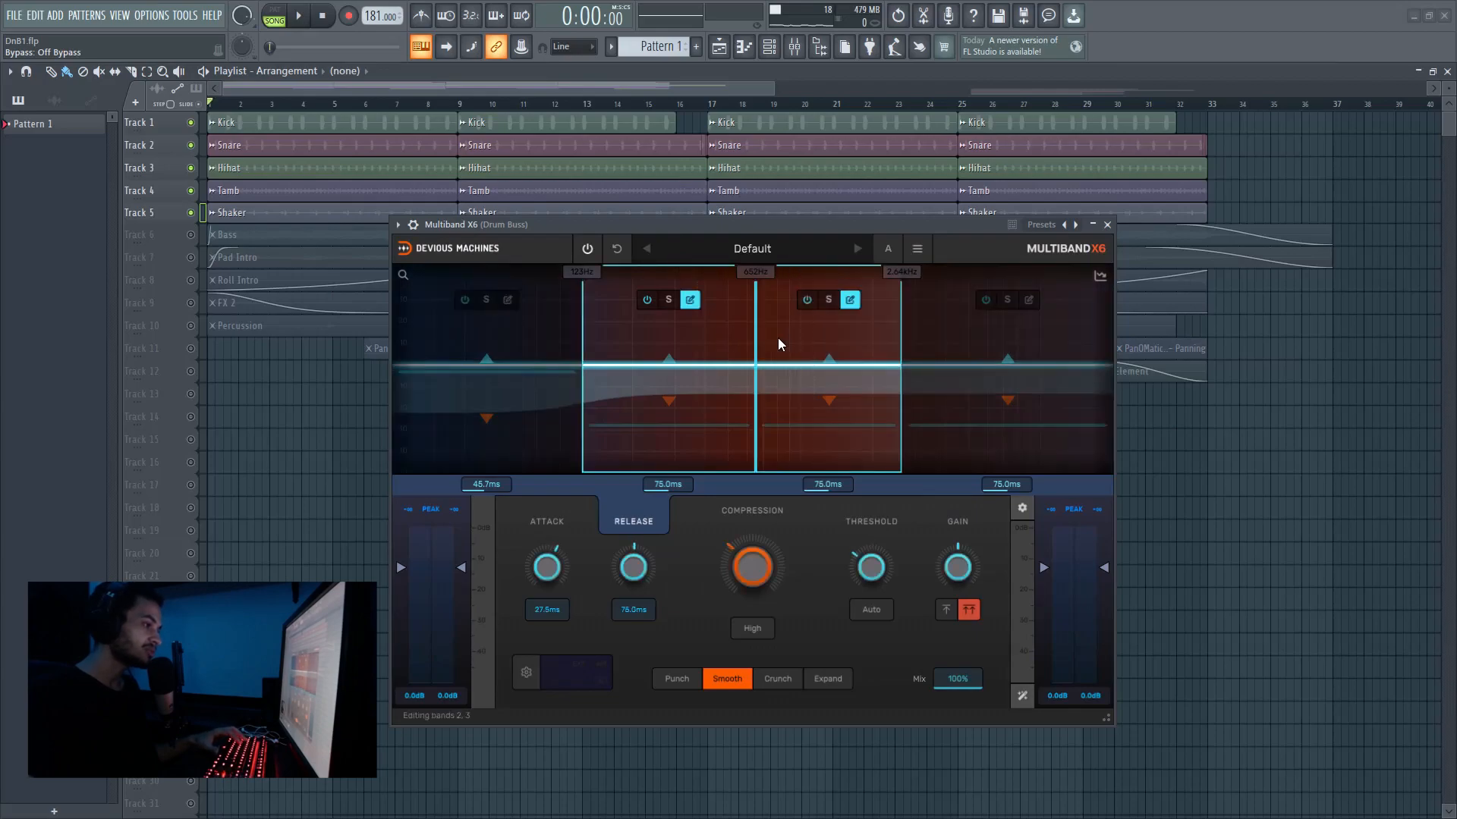
left_click(668, 300)
left_click(827, 301)
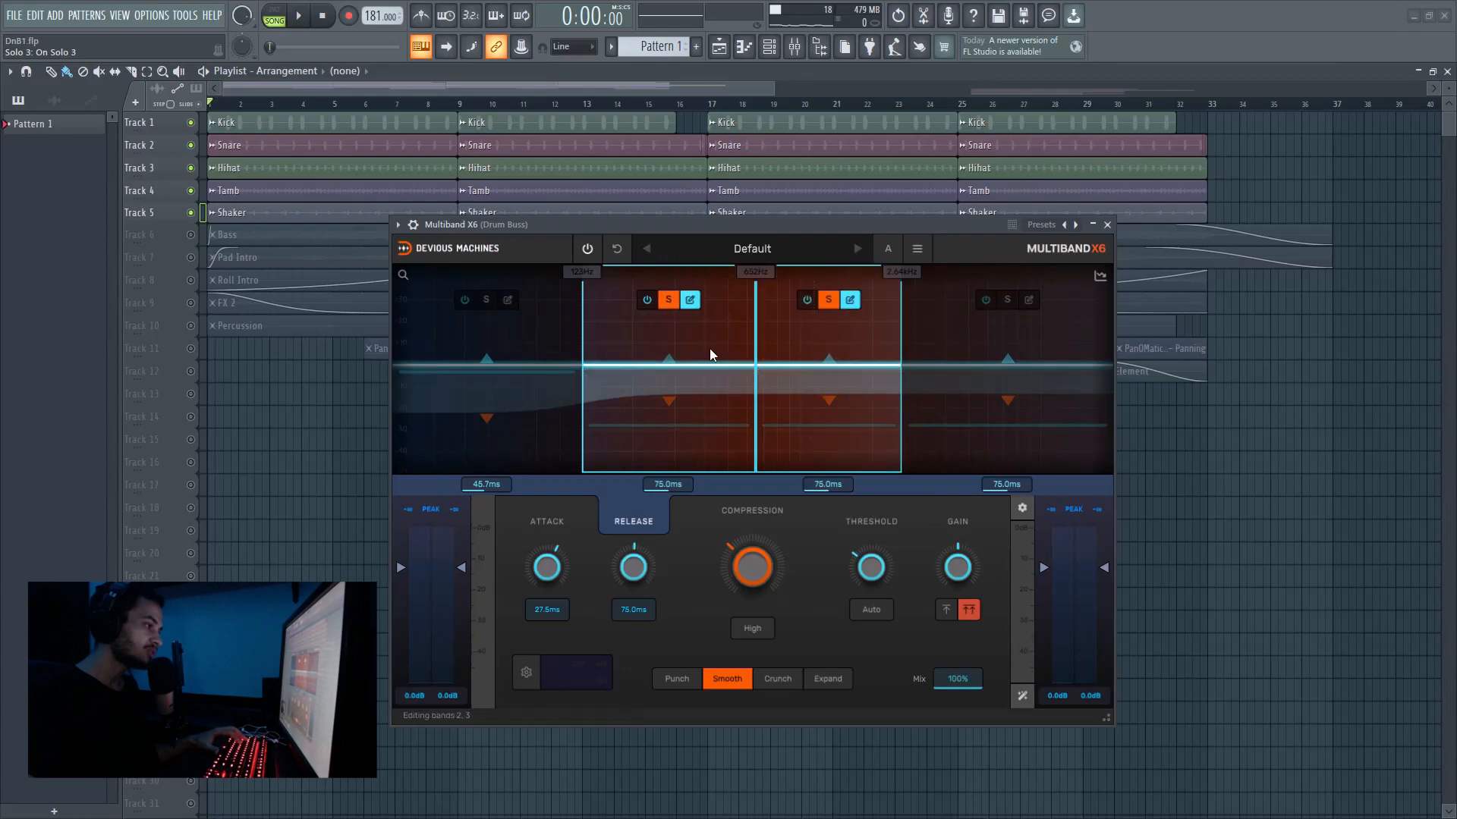
left_click(691, 301)
left_click(851, 301)
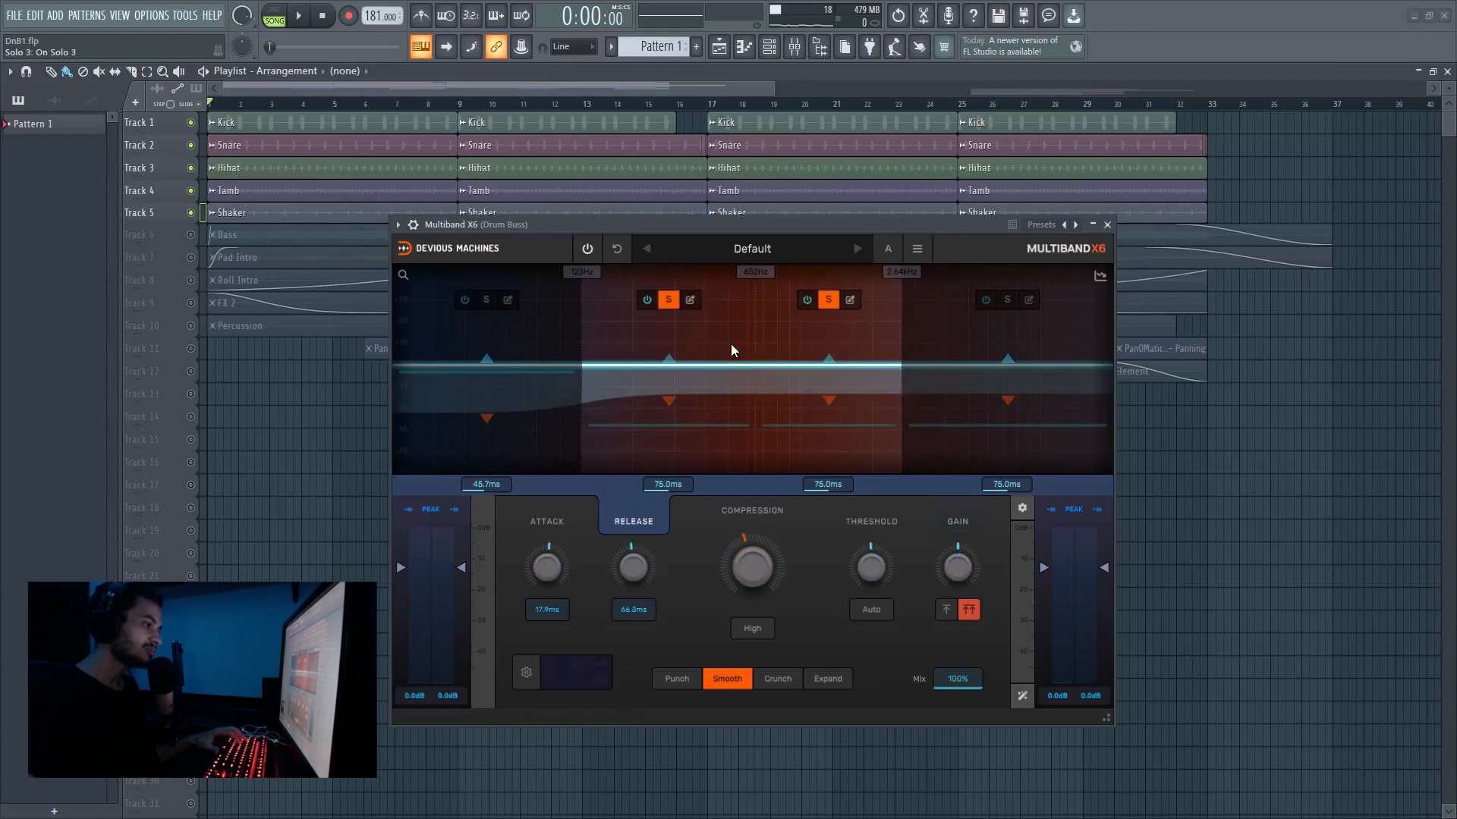
left_click(666, 301)
left_click(830, 300)
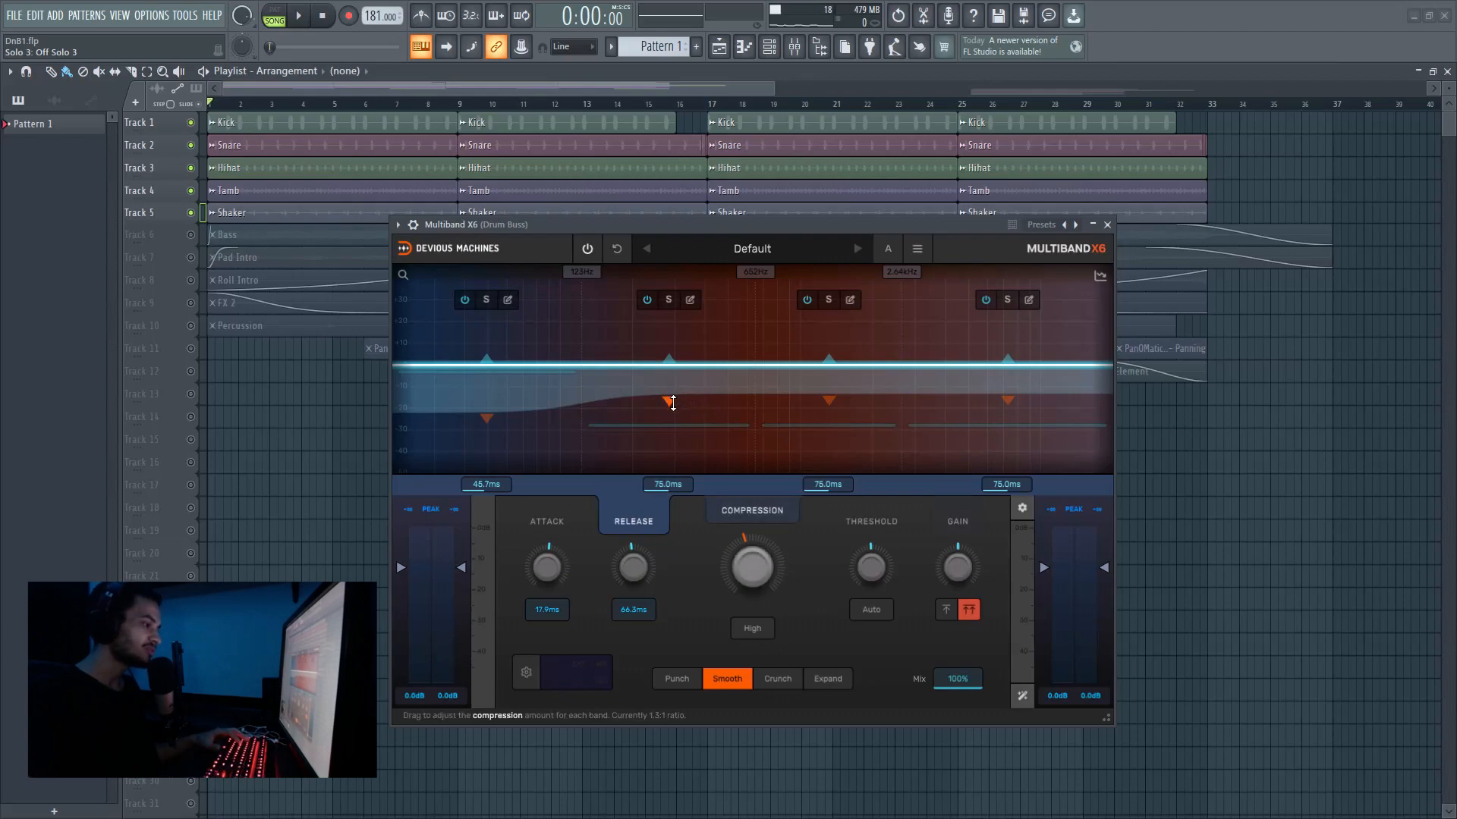
Solo band 2 and, during playback, shorten its attack and set compression to about -30.4 dB and threshold to -18.1 dB.
left_click(661, 324)
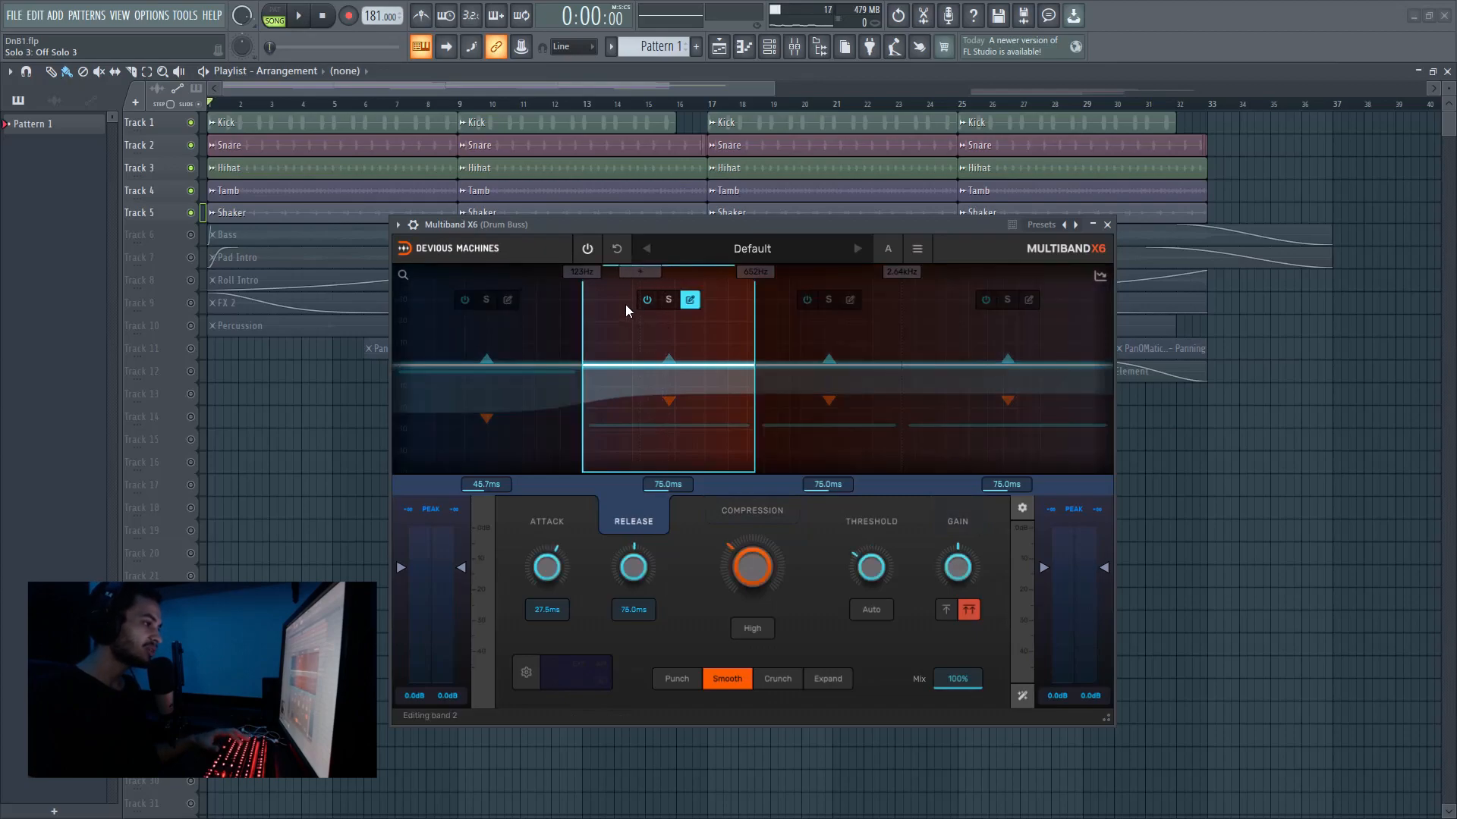
left_click(669, 300)
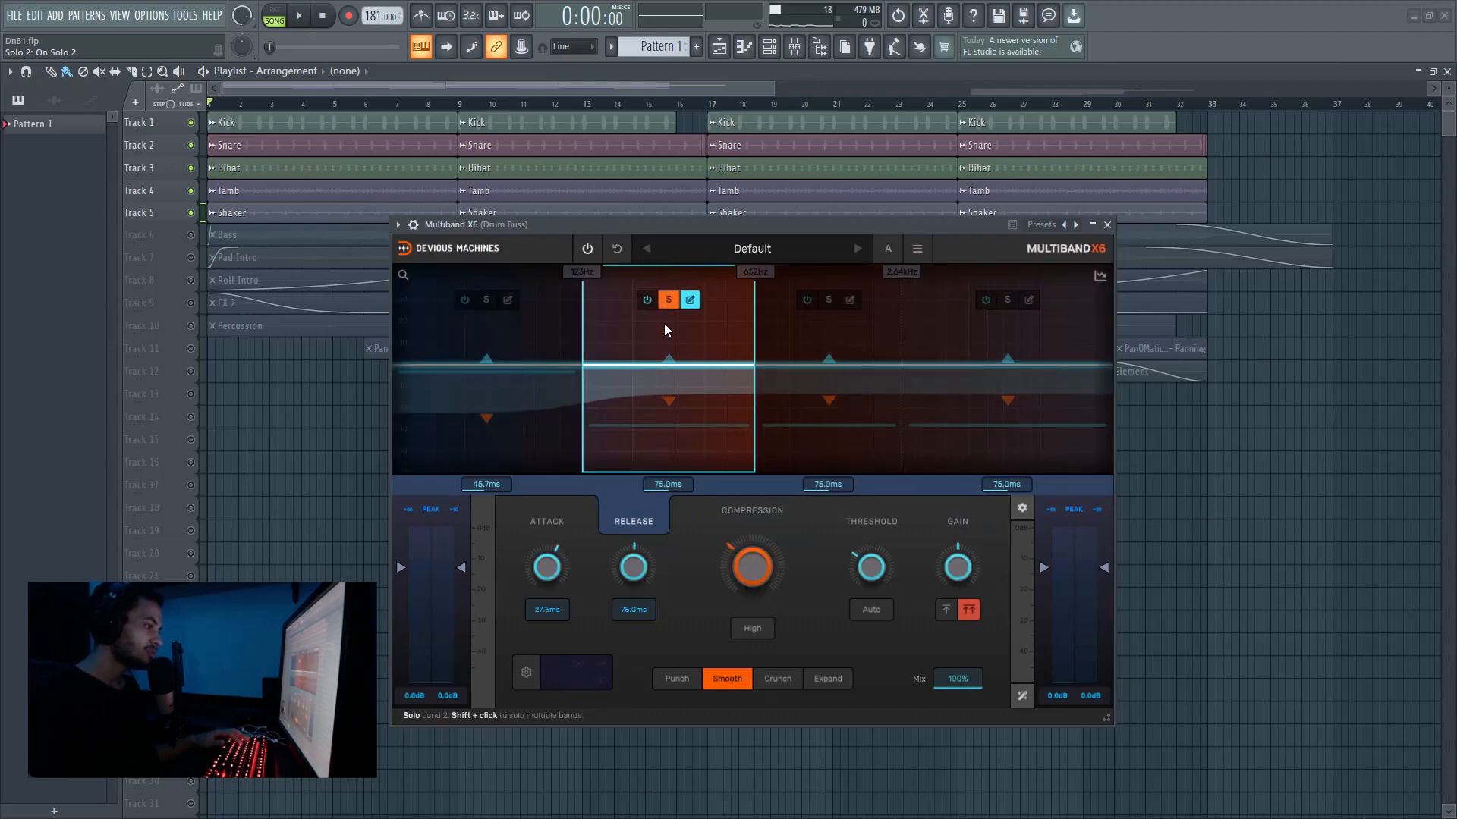
key("space")
left_click_drag(548, 571, 548, 591)
left_click_drag(668, 403, 668, 362)
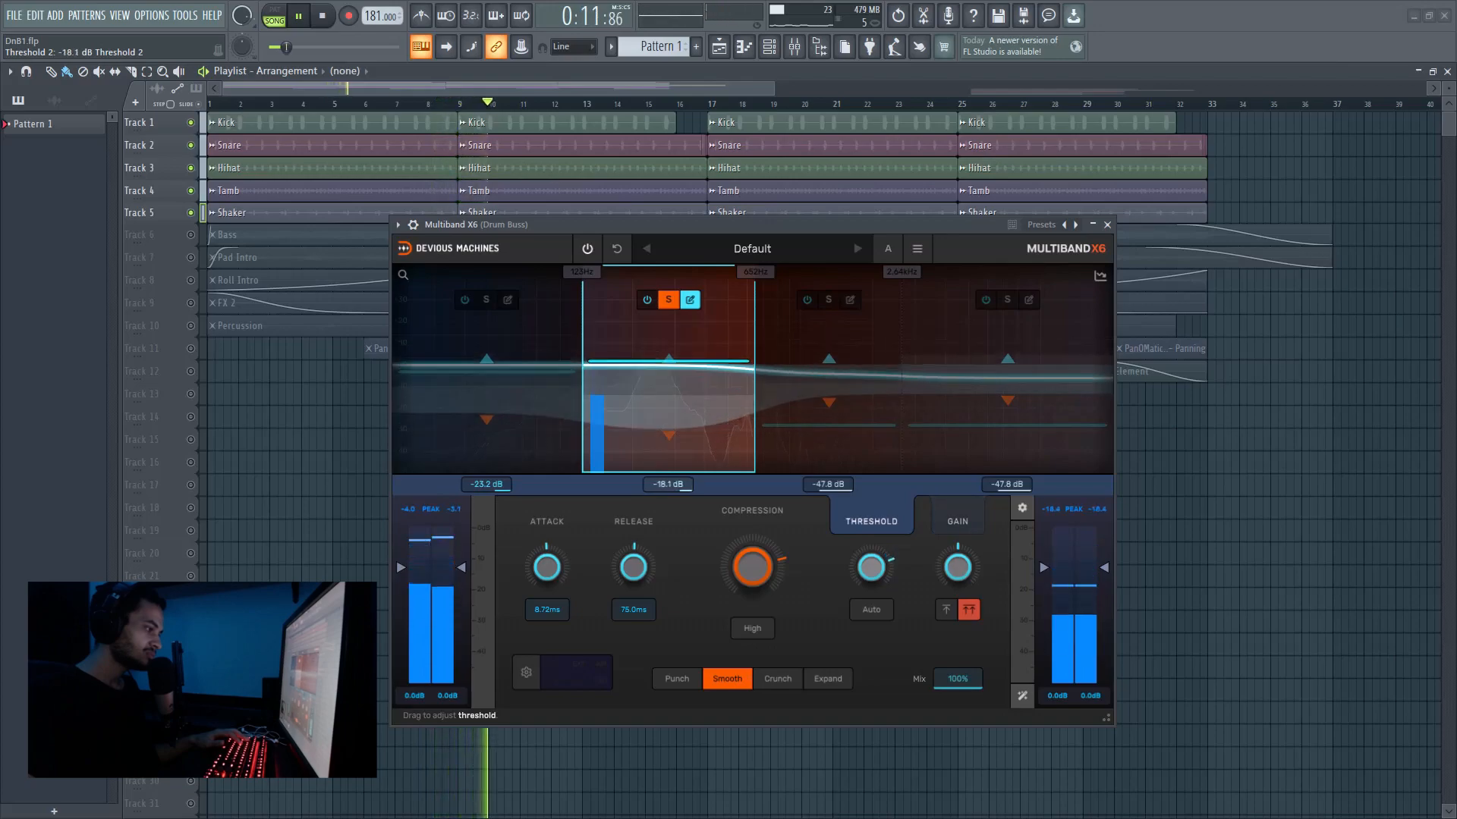
Set band 2's attack to 5.70 ms and release to 20.2 ms, and unsolo the band during playback.
left_click_drag(547, 563, 634, 596)
key("space")
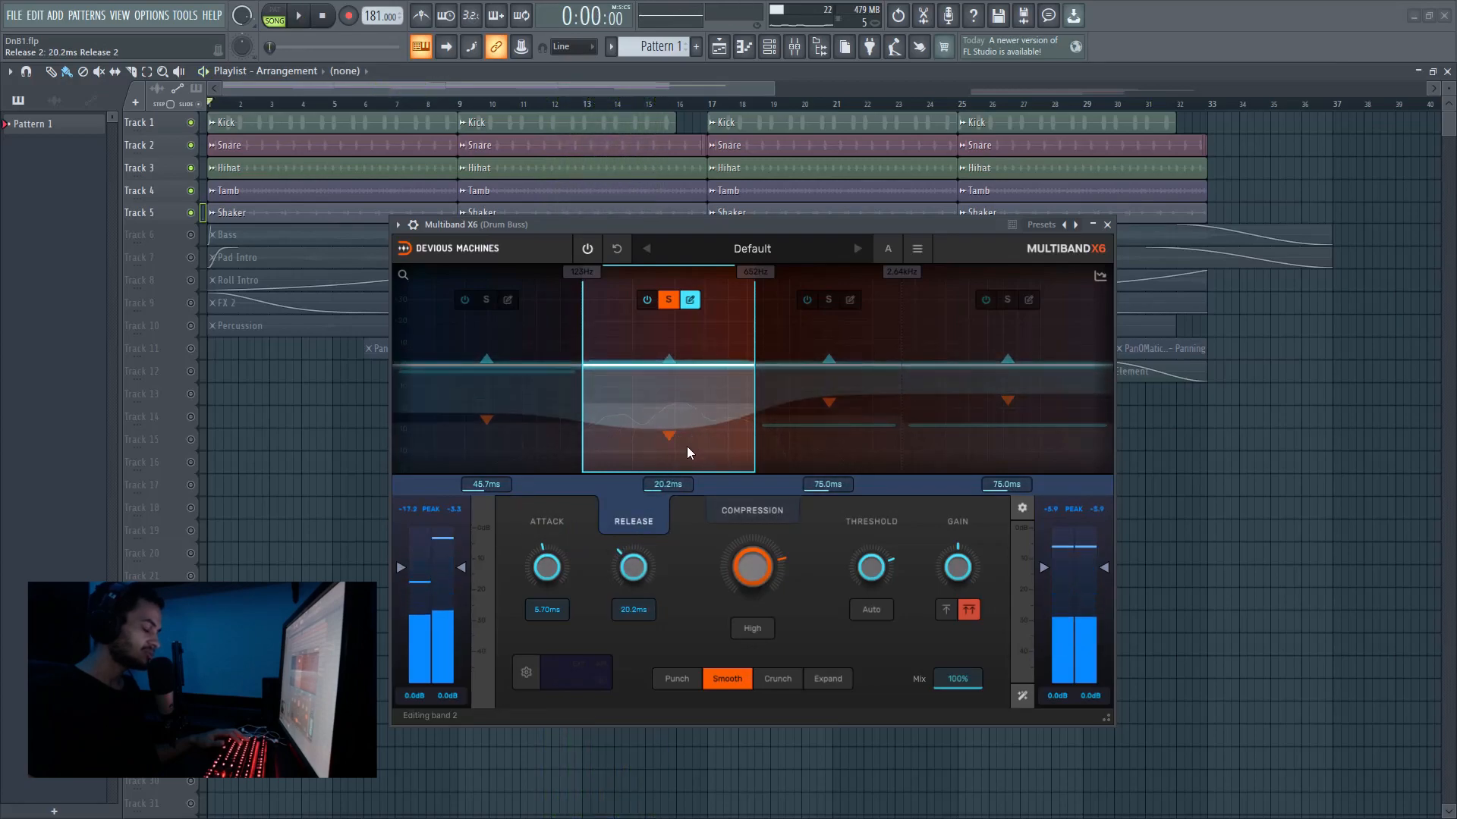
key("space")
left_click(668, 300)
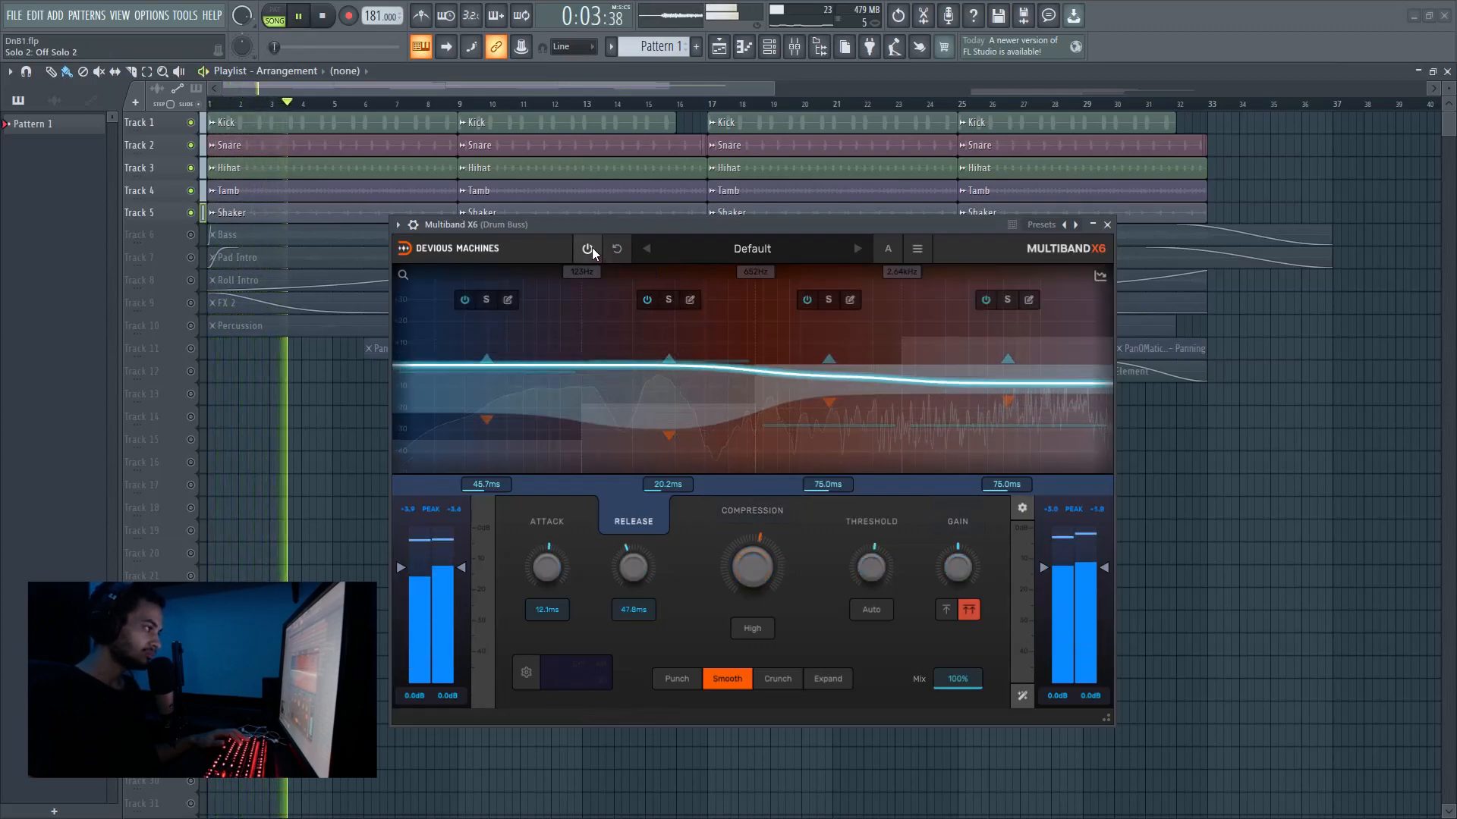
Compare the playing drums with and without compression by toggling the bypass, and stop playback.
left_click(590, 249)
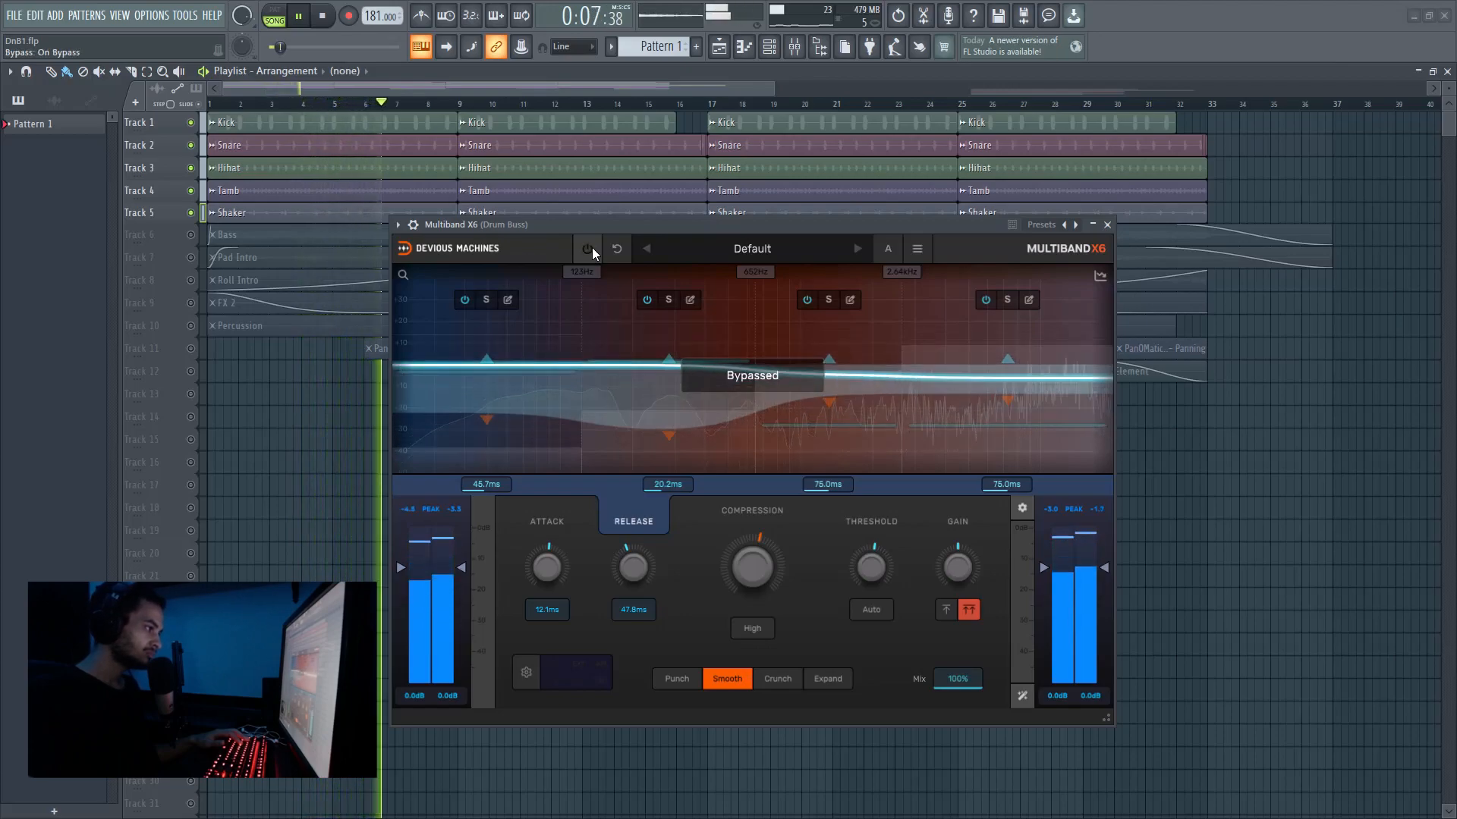
left_click(590, 248)
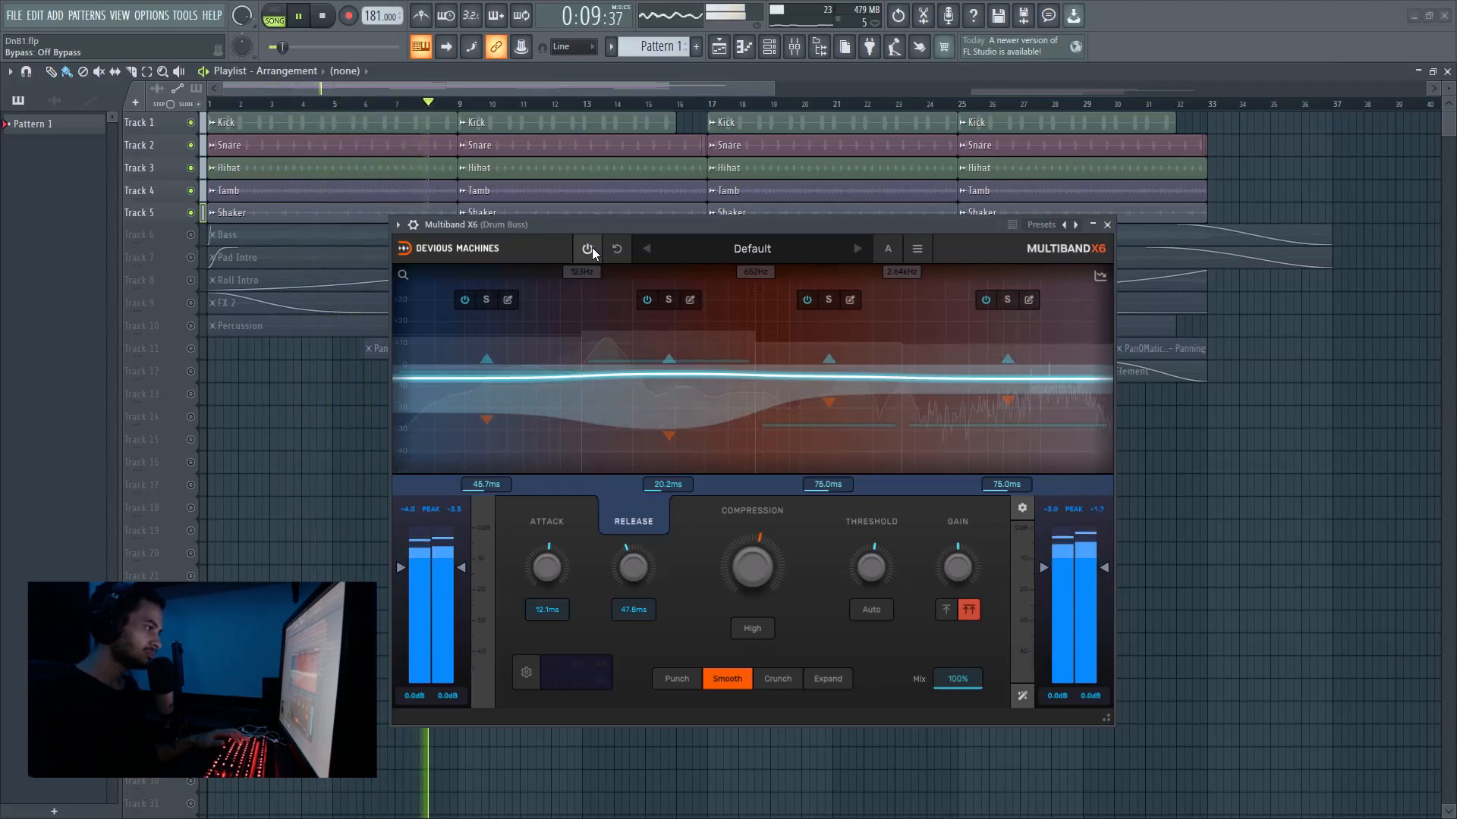
key("space")
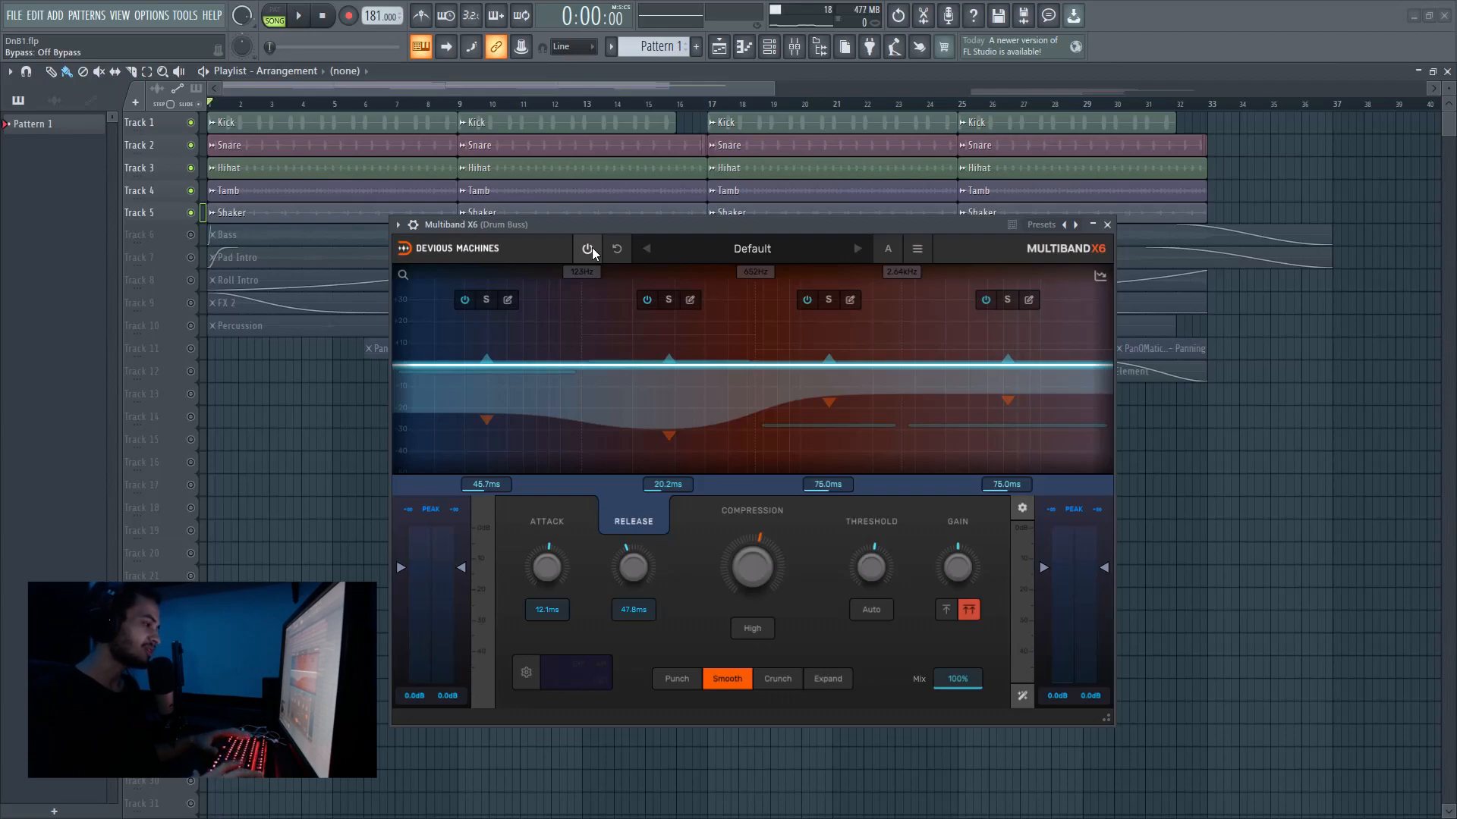
Set band 3's compression to -23.9 dB, its attack to 21.7 ms and its release to 60.7 ms.
left_click(785, 325)
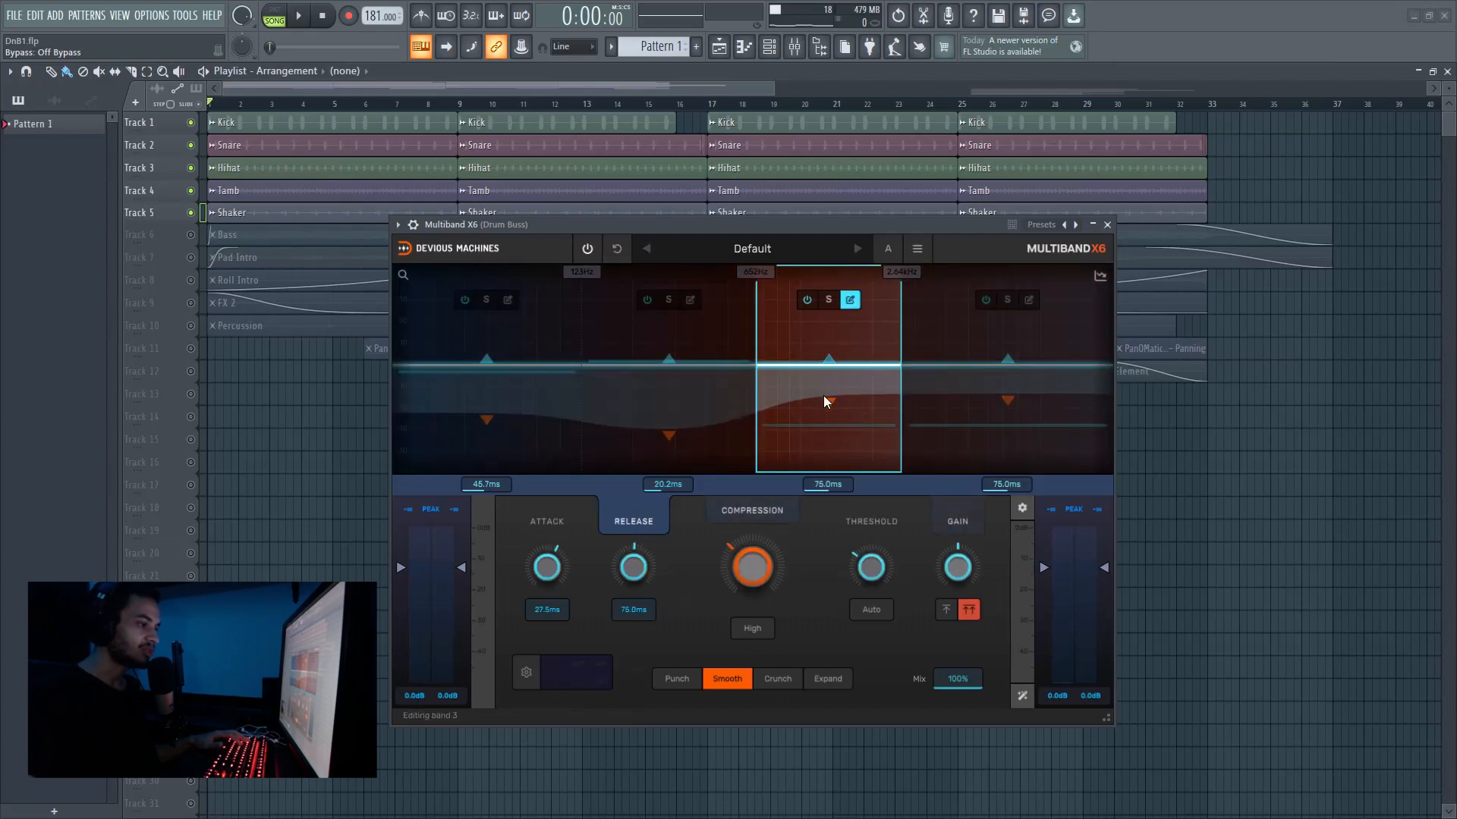
left_click_drag(830, 402, 828, 418)
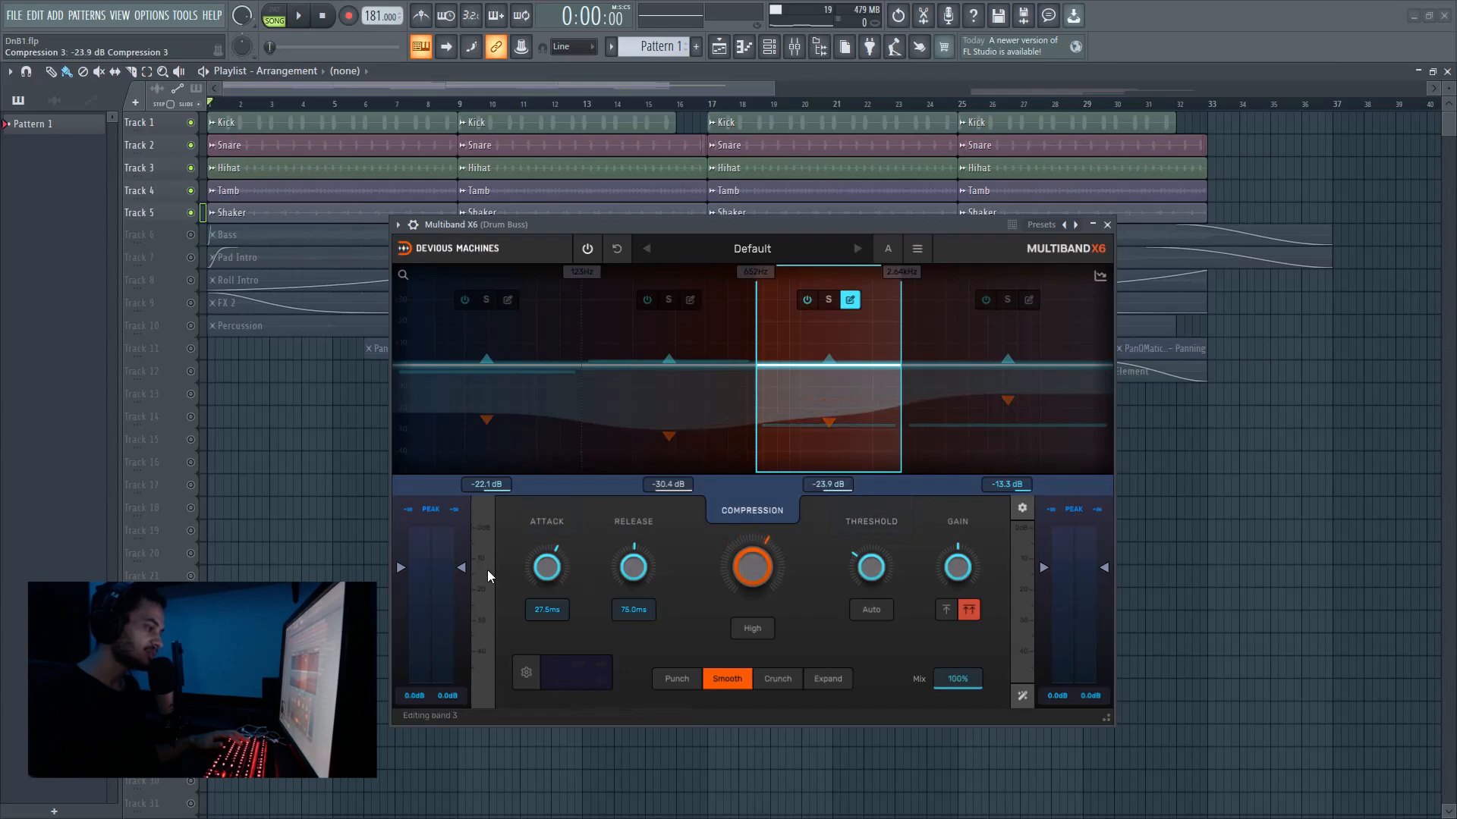
left_click_drag(546, 567, 546, 607)
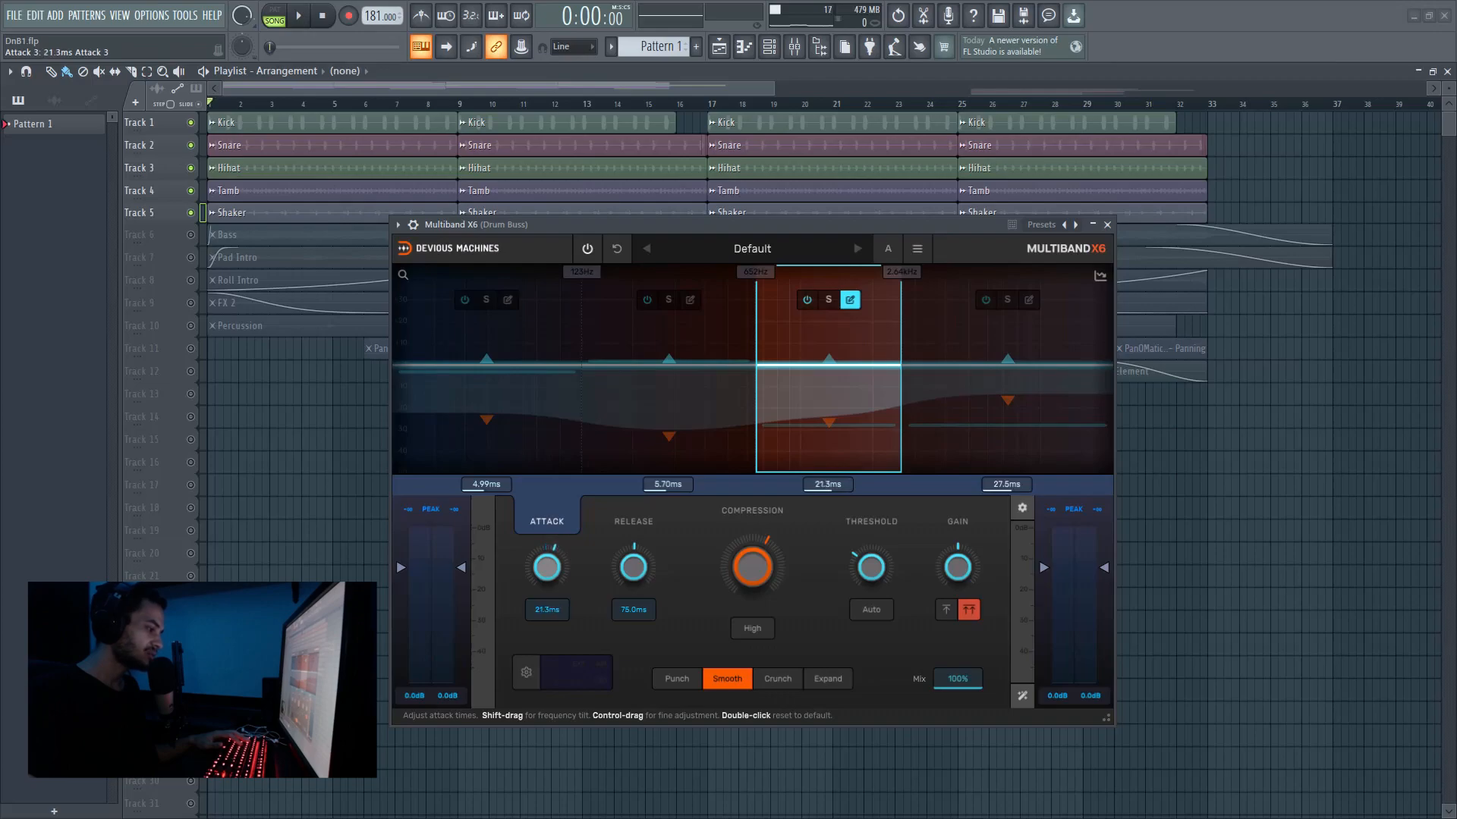
left_click_drag(634, 567, 634, 587)
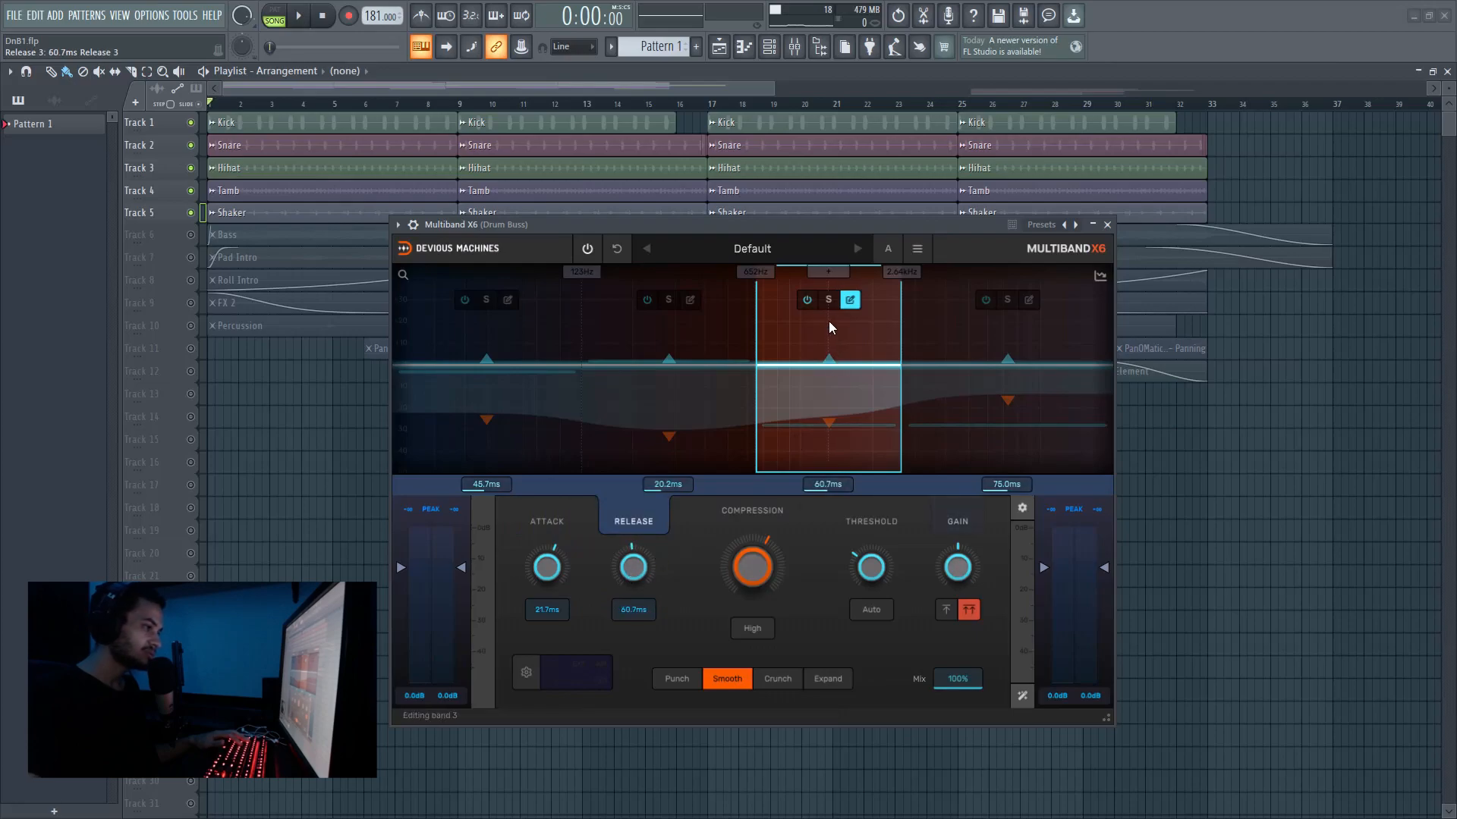
Set band 3's threshold to -24.9 dB during playback while soloing the band, and unsolo it and stop playback.
key("space")
left_click_drag(817, 412, 818, 371)
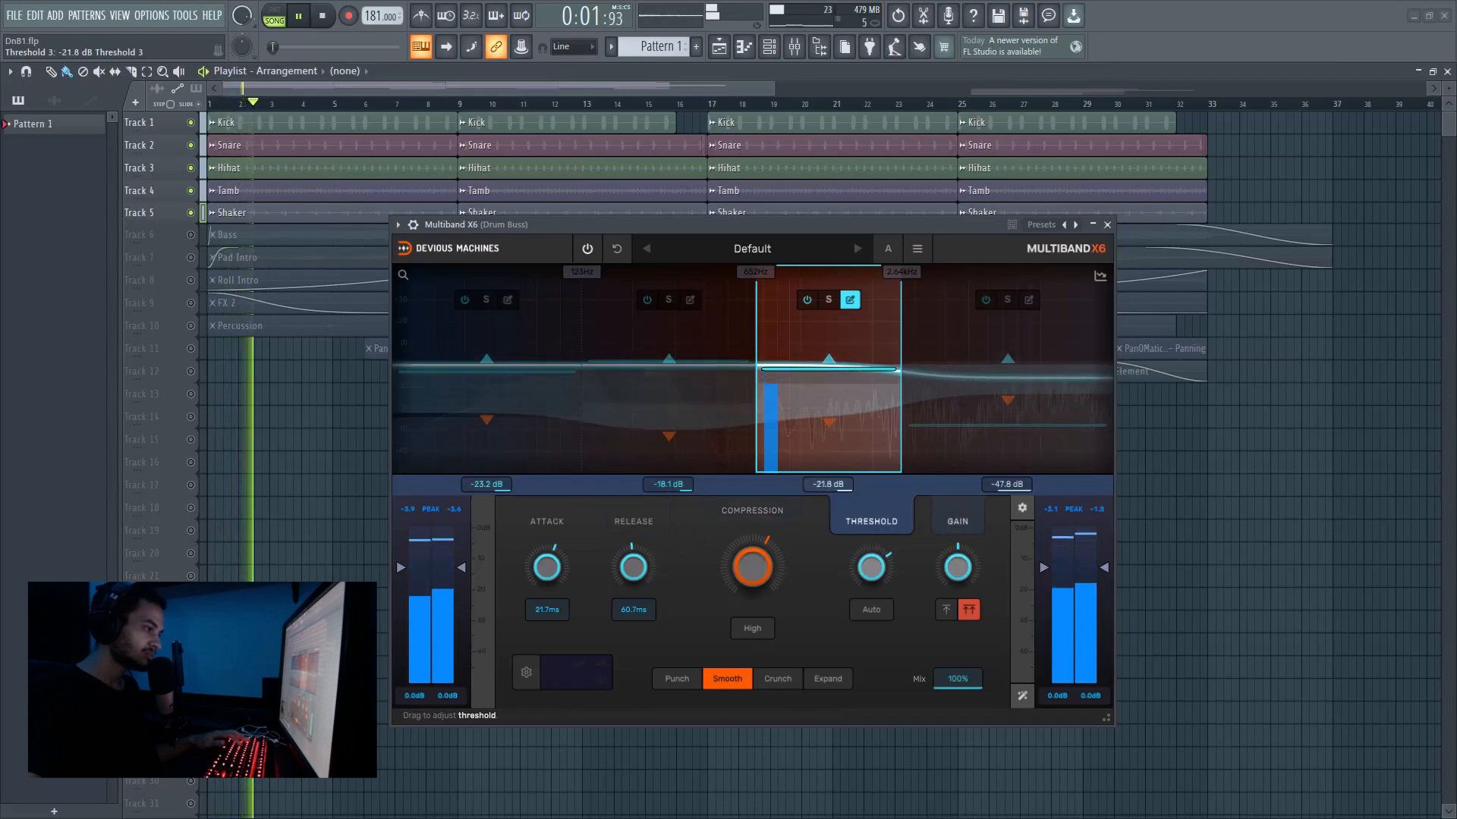
left_click(828, 300)
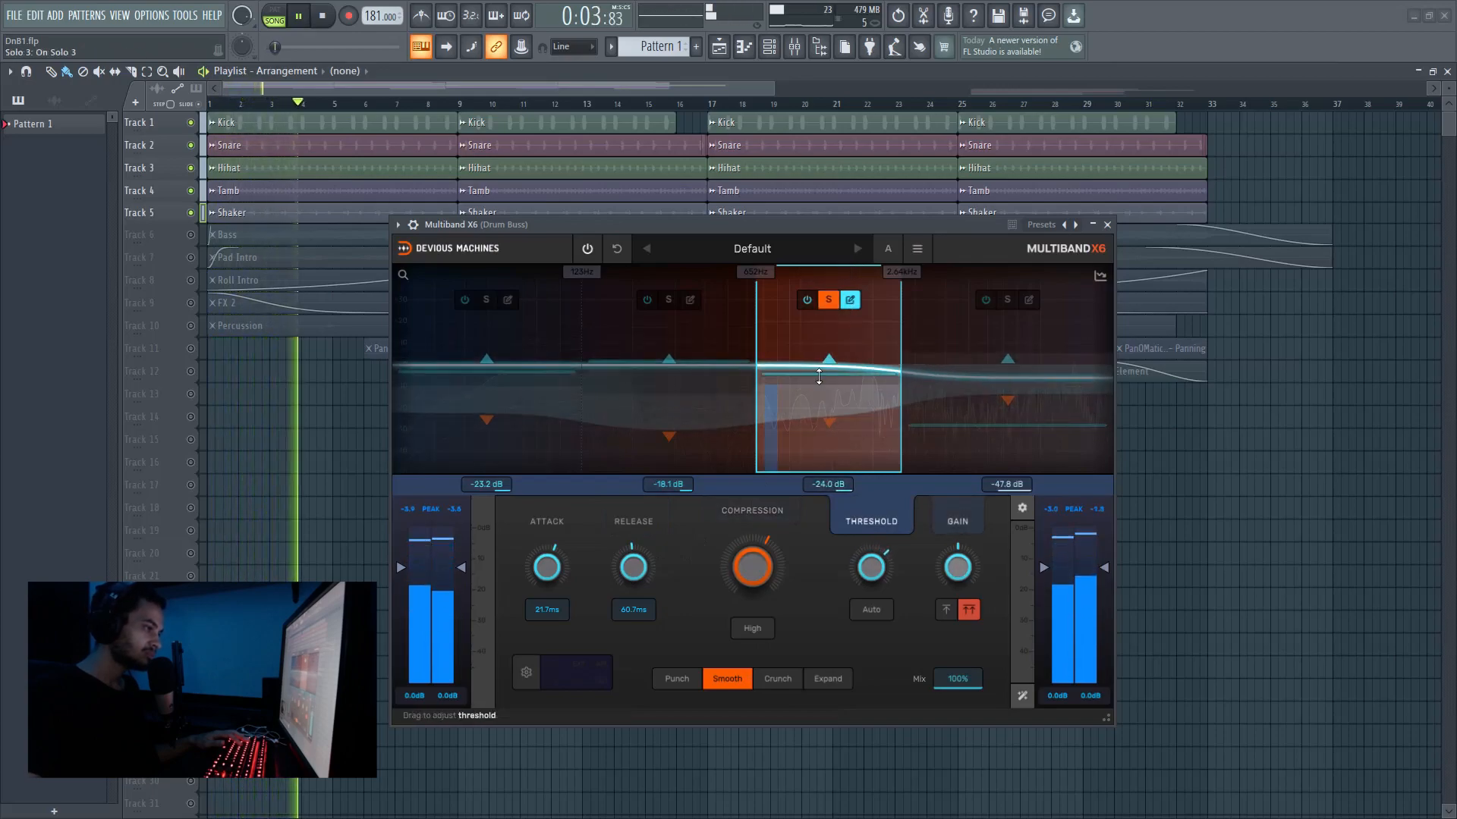
mouse_move(808, 377)
left_mouse_down()
mouse_move(808, 333)
mouse_move(807, 375)
left_mouse_up()
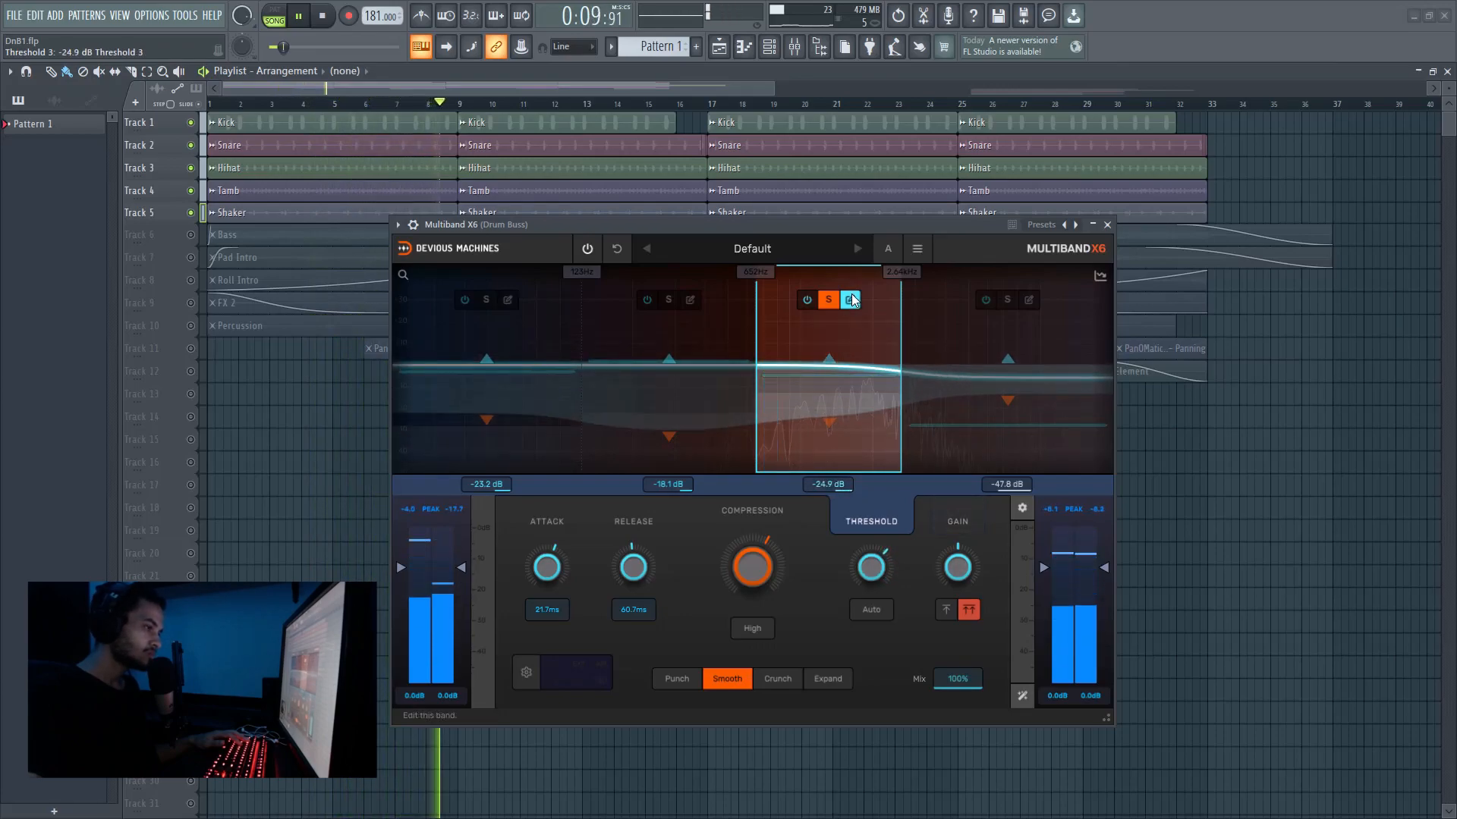
left_click(829, 300)
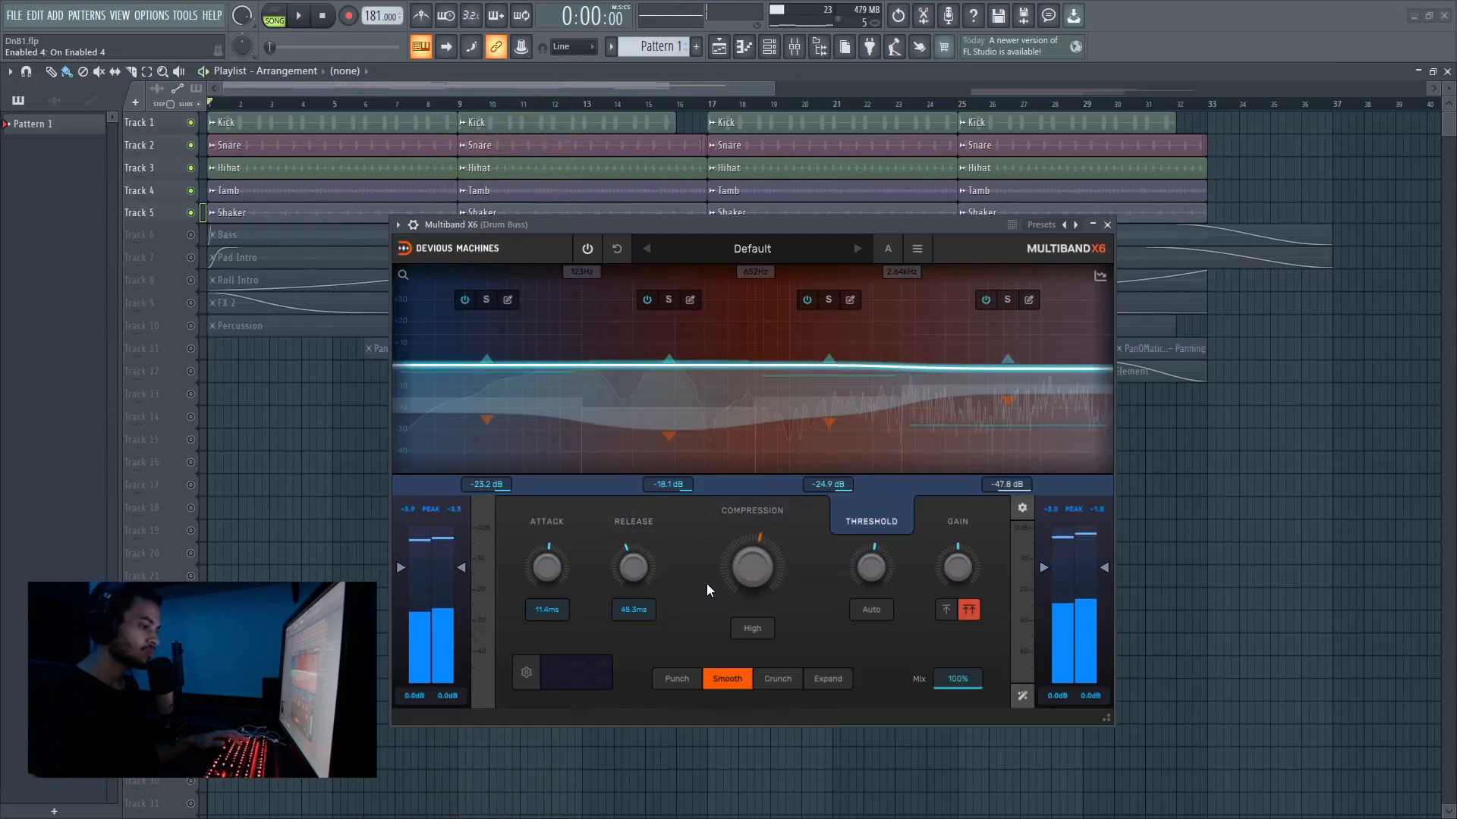
key("space")
Set band 4's compression to -21.3 dB and raise its threshold, soloing the band and auditioning it in playback.
left_click(945, 424)
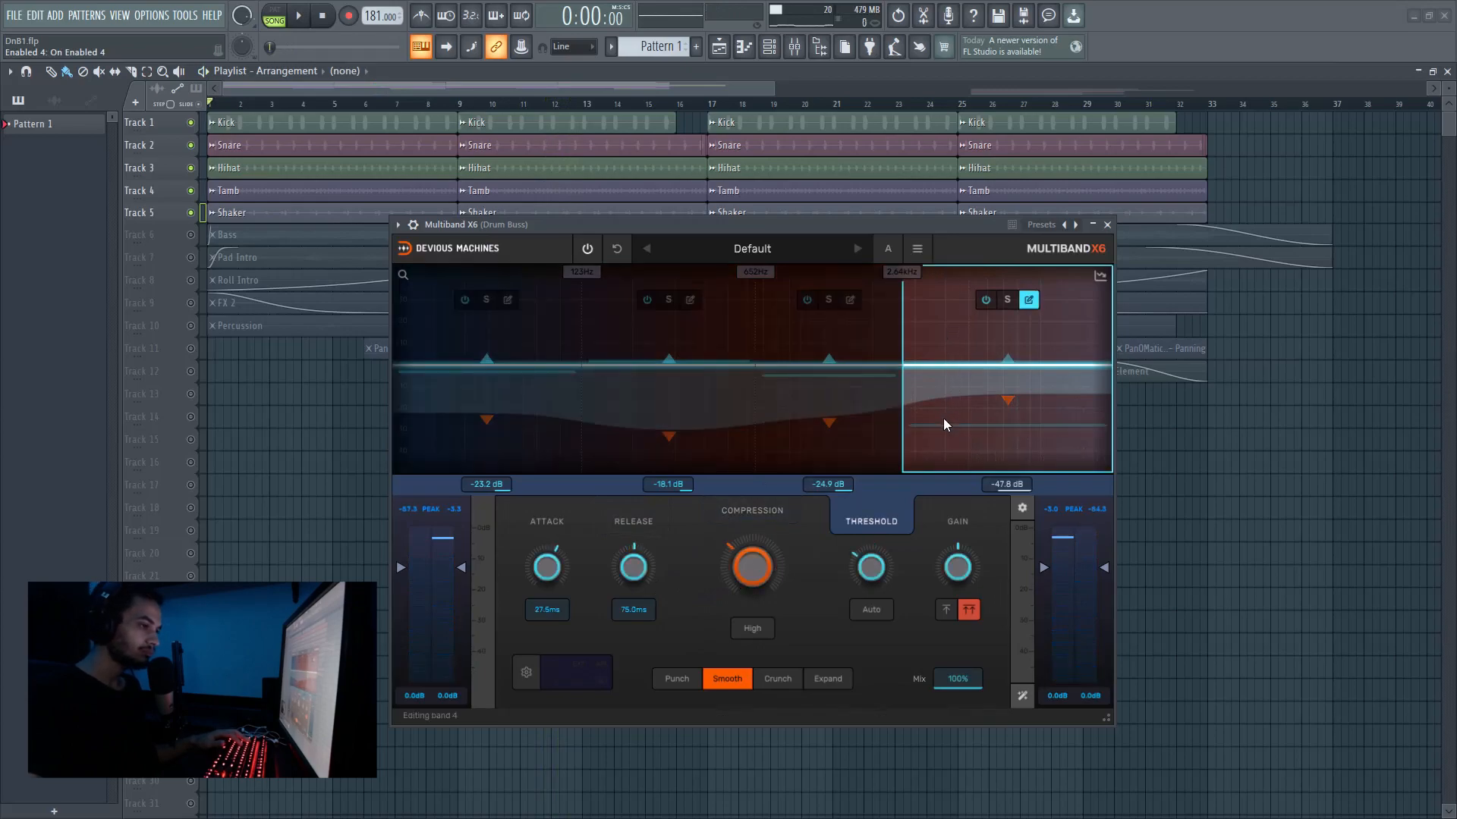
mouse_move(1010, 396)
left_mouse_down()
mouse_move(1008, 414)
mouse_move(984, 388)
mouse_move(997, 380)
mouse_move(997, 465)
mouse_move(1010, 363)
mouse_move(1008, 419)
left_mouse_up()
key("space")
left_click(984, 394)
left_click(1006, 300)
key("space")
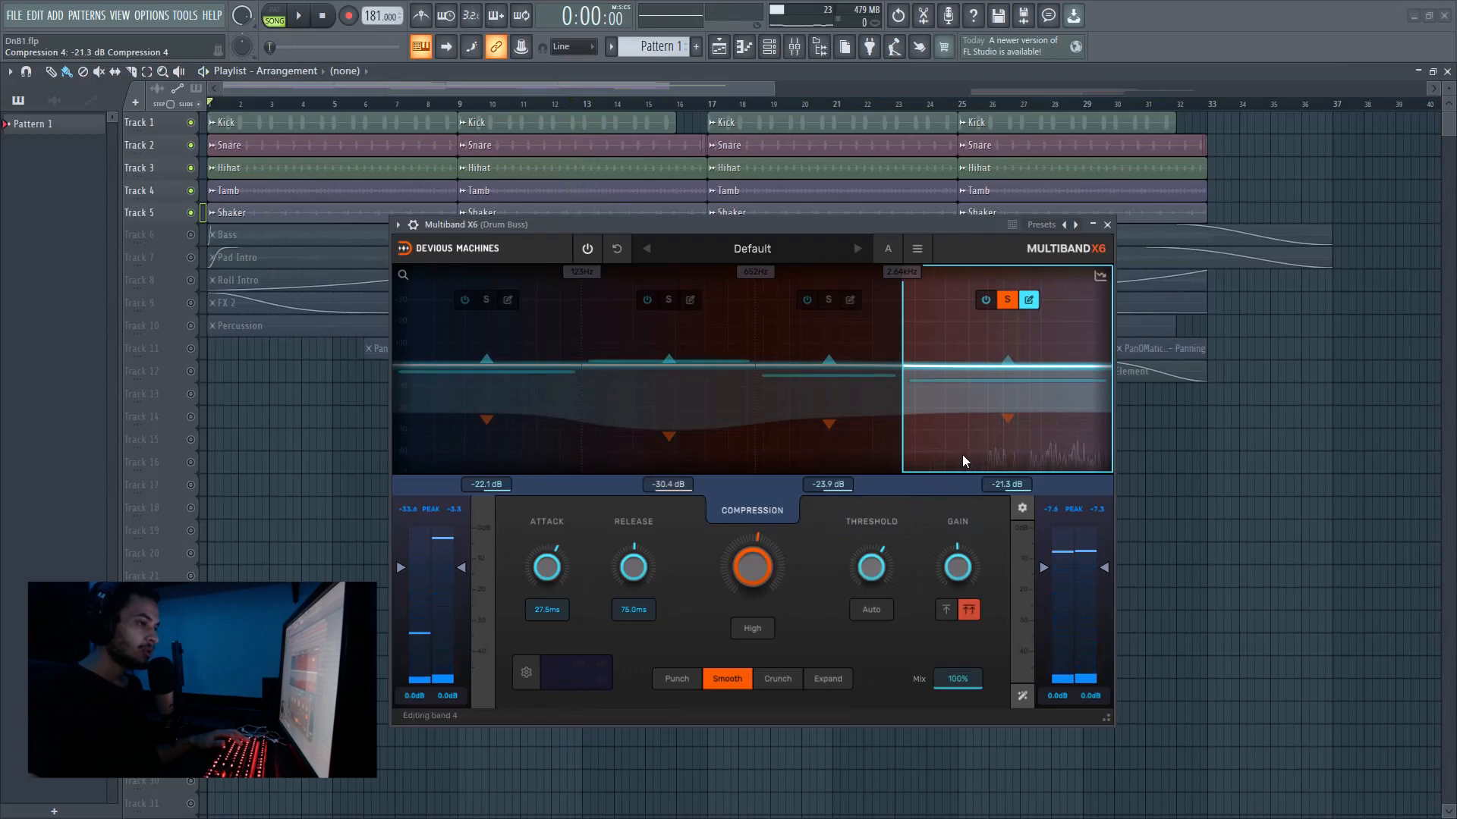
Set band 4's attack to 5.25 ms and release to about 20.3 ms, and unsolo the band after auditioning it.
left_click_drag(547, 567, 546, 580)
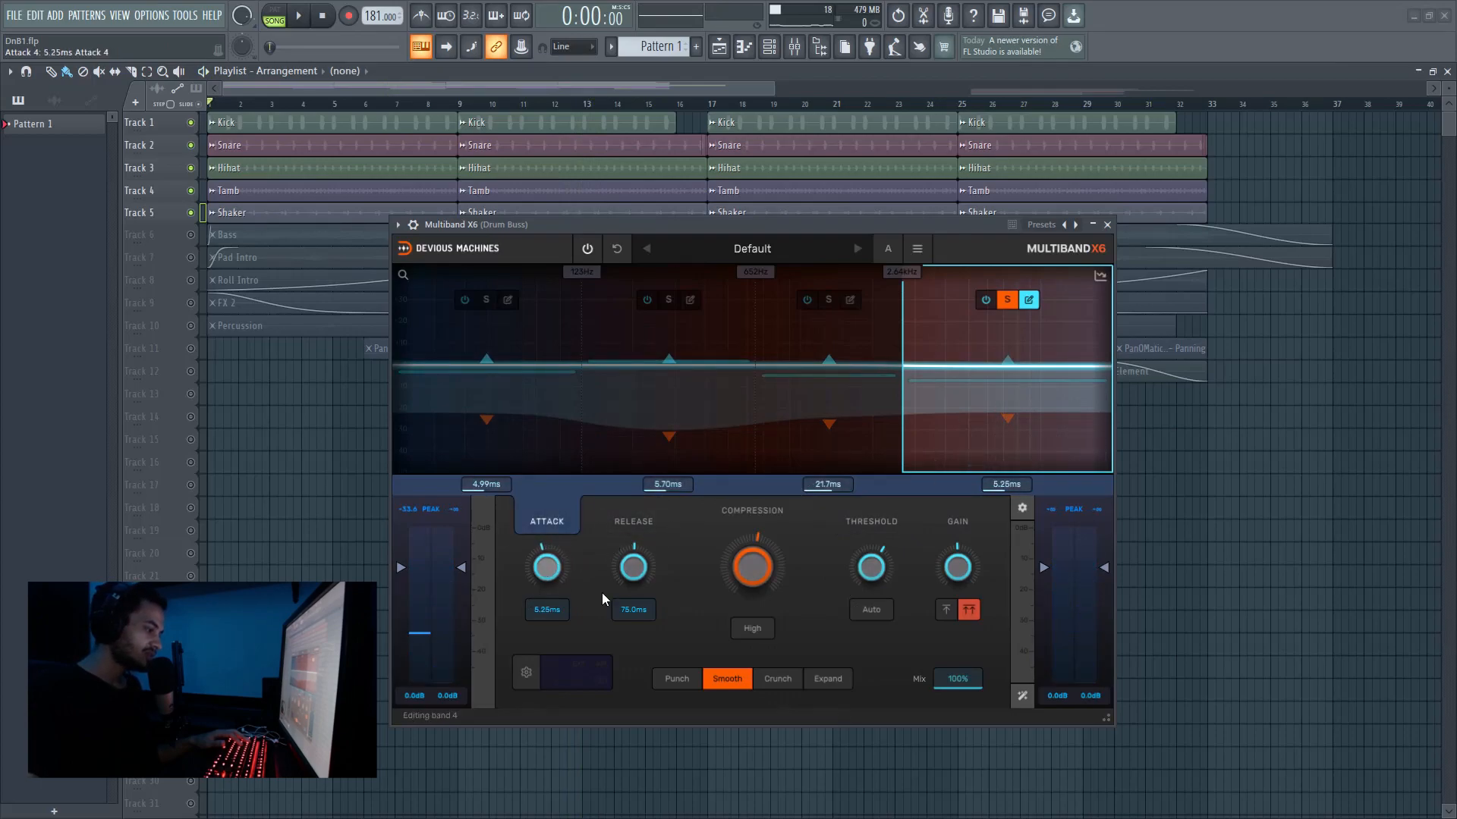
left_click_drag(633, 566, 634, 581)
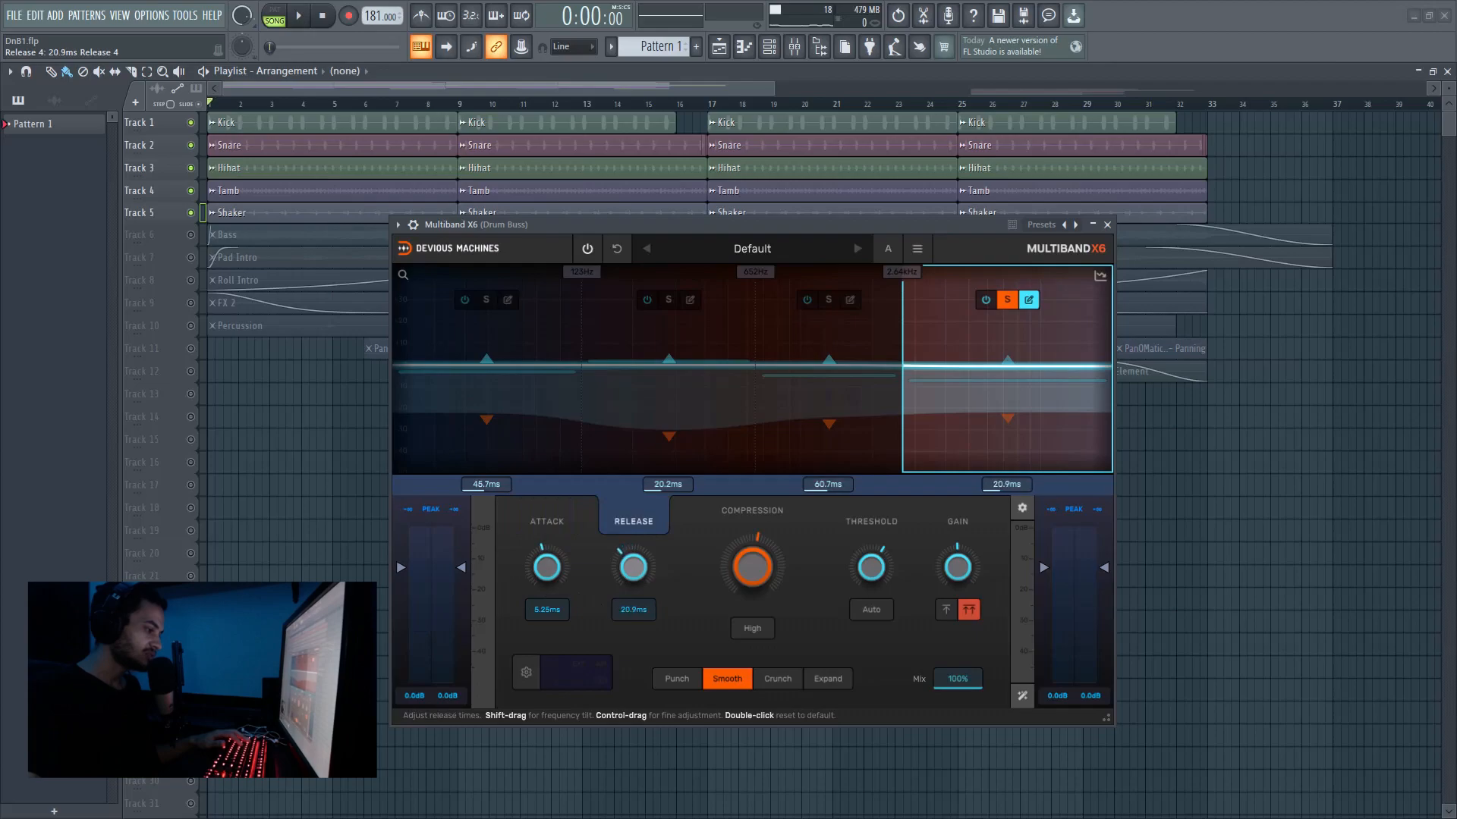
key("space")
left_click(1007, 299)
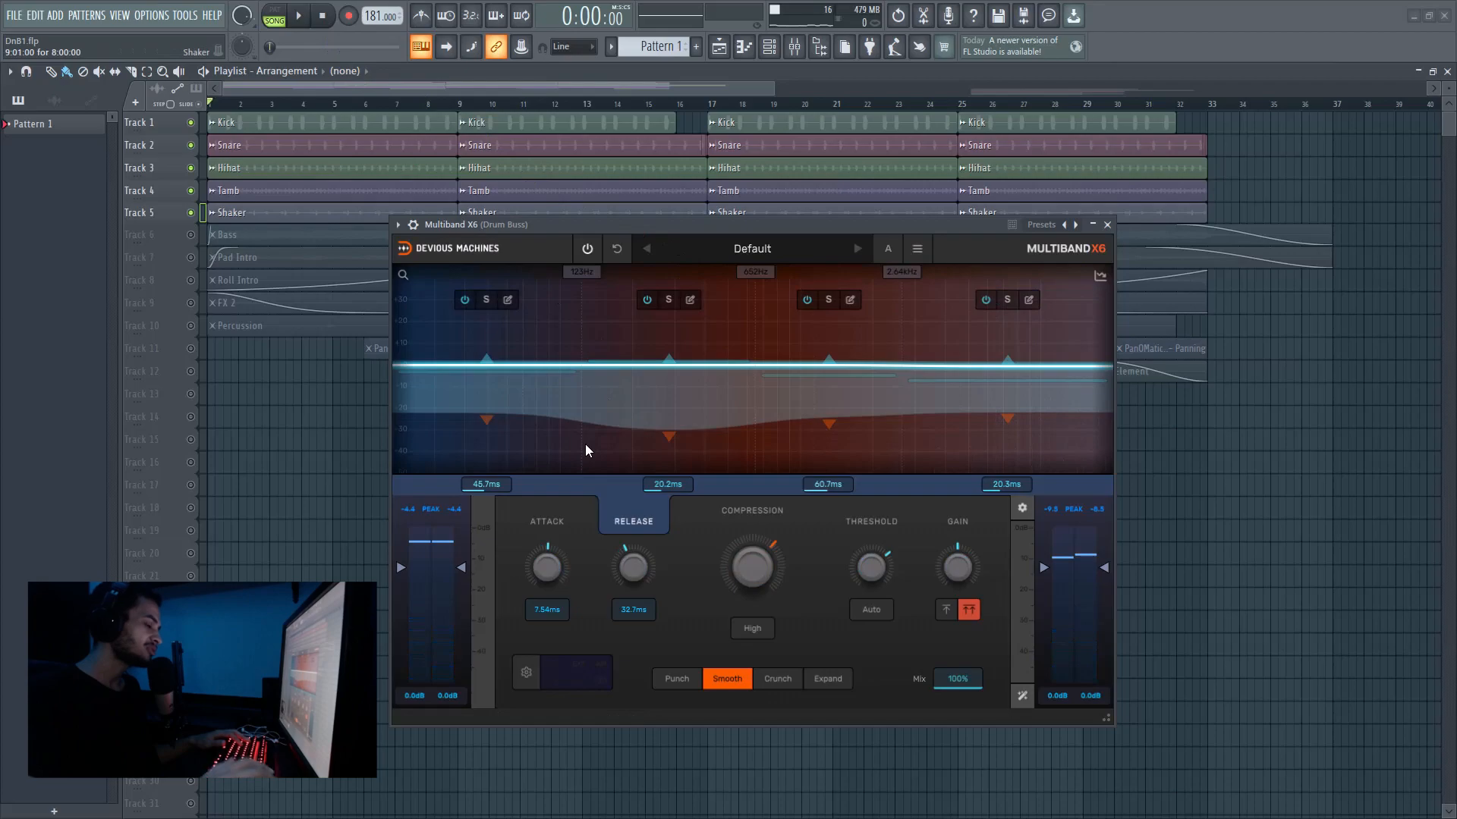
Play the drums with Multiband X6 bypassed and re-enabled to compare all four bands' compression, and stop playback.
left_click(594, 251)
key("space")
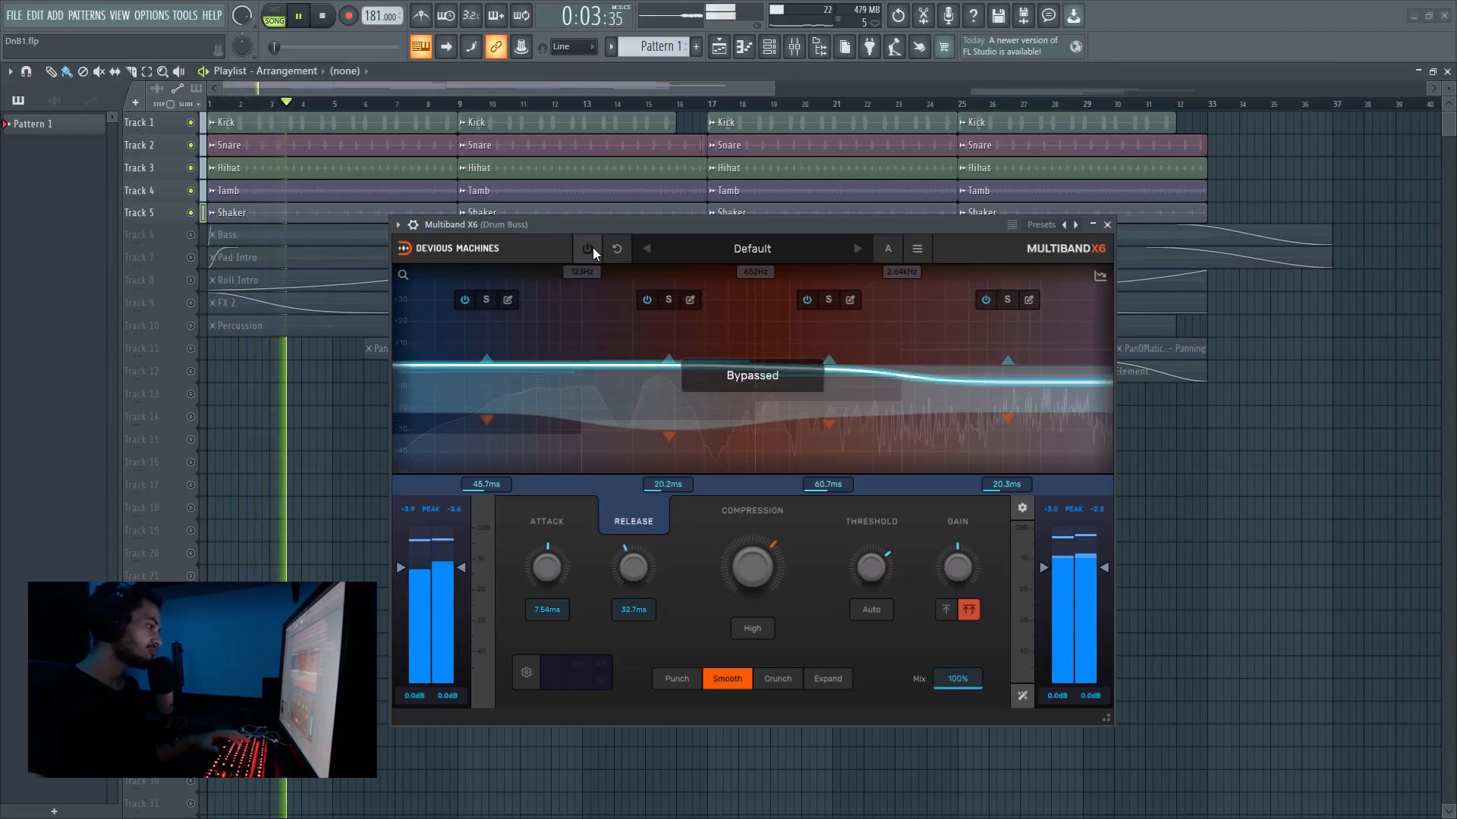
left_click(593, 247)
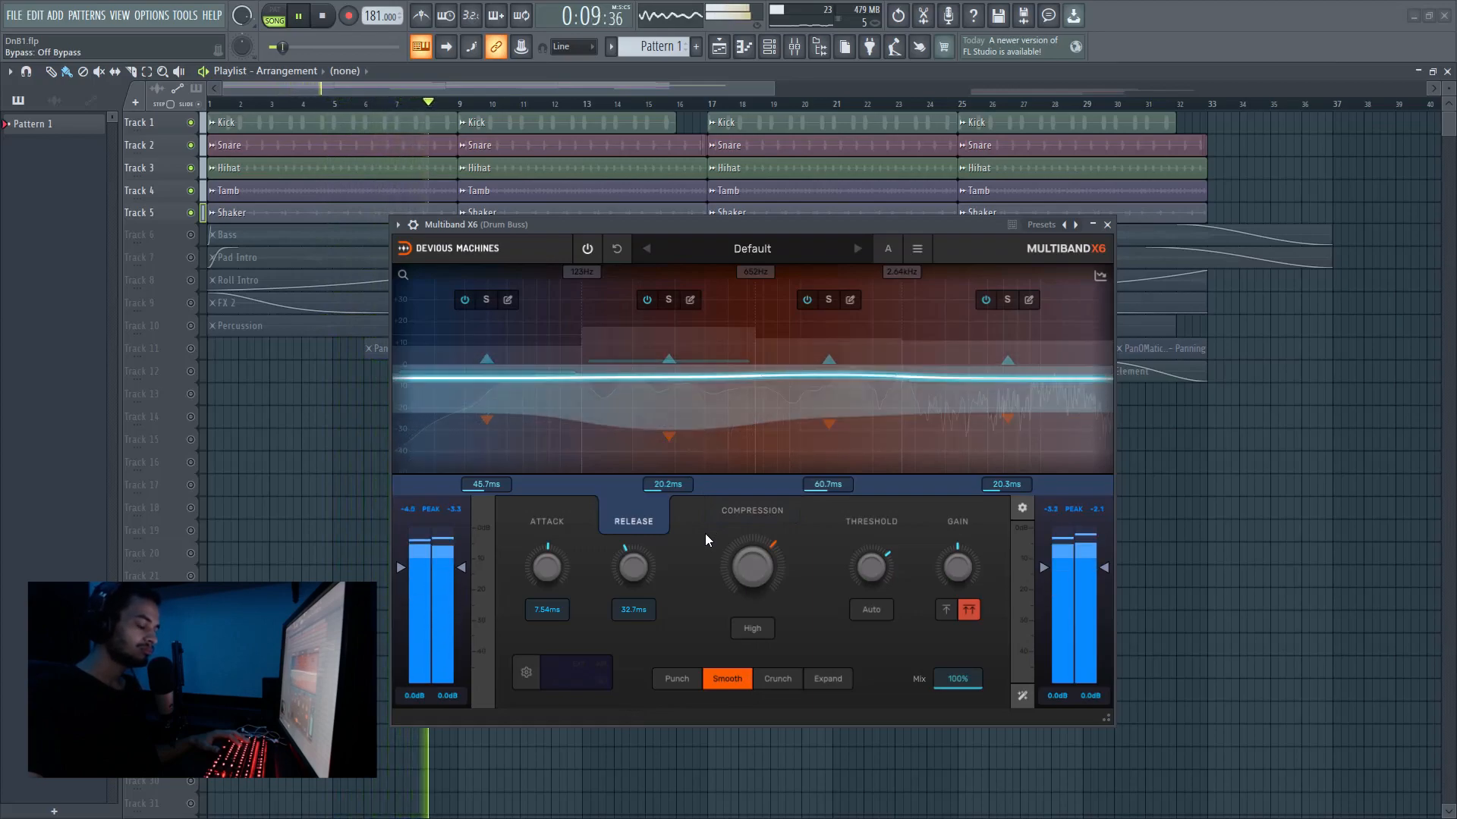
key("space")
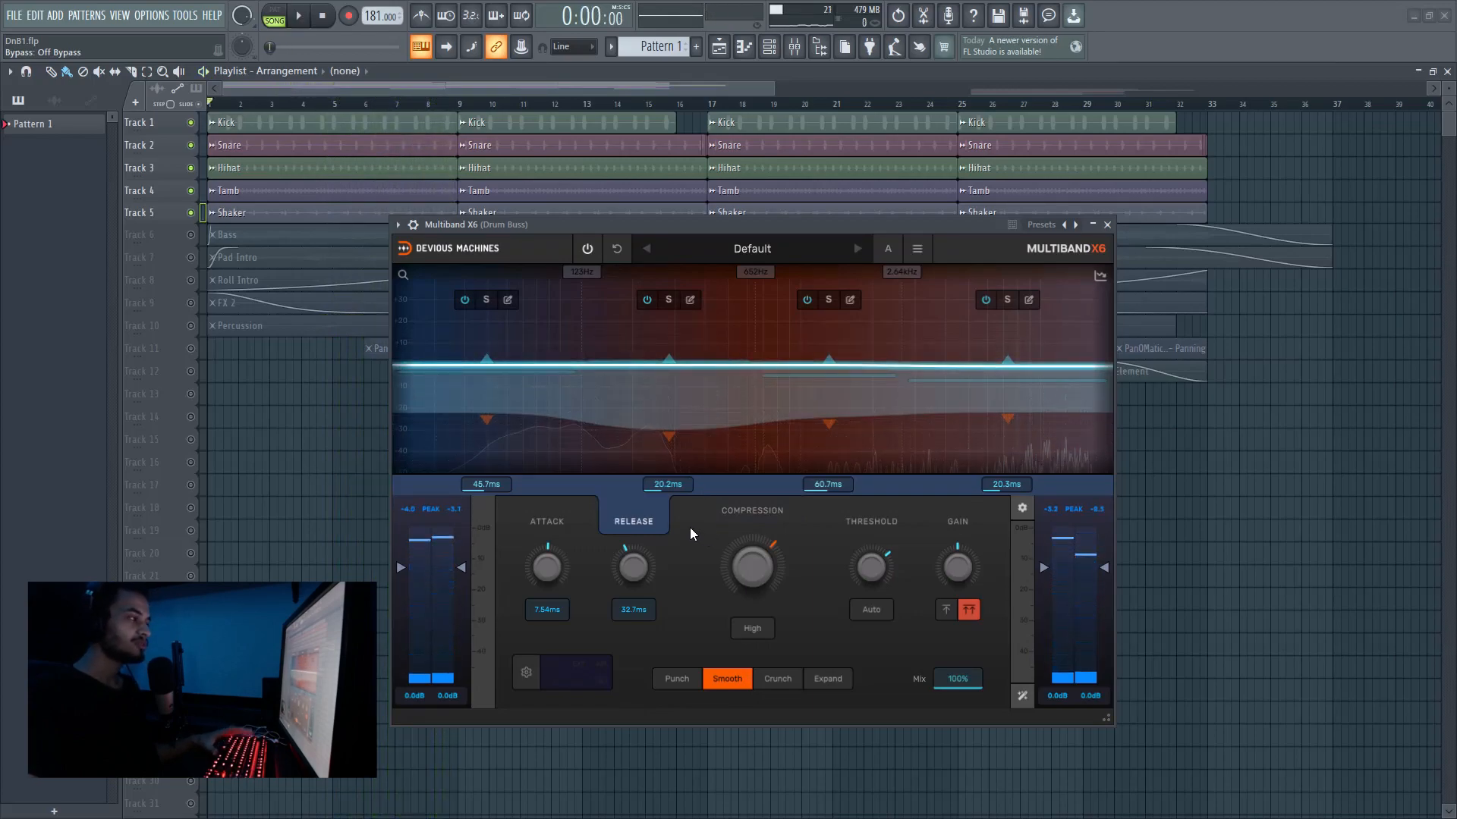
Unmute all playlist tracks and compare the full track with and without the drum buss compression during playback.
right_click(190, 123)
right_click(192, 123)
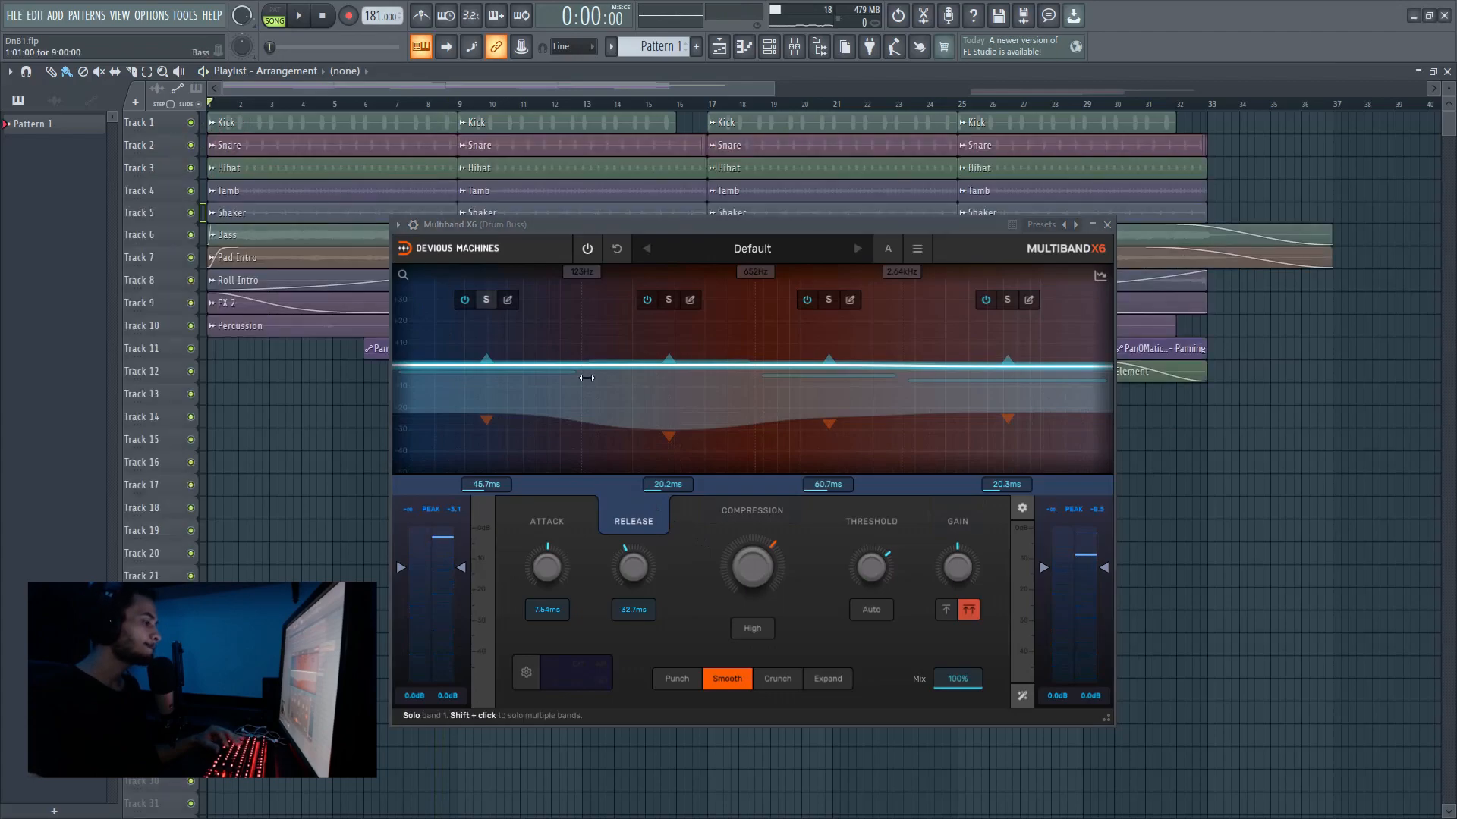
left_click(586, 250)
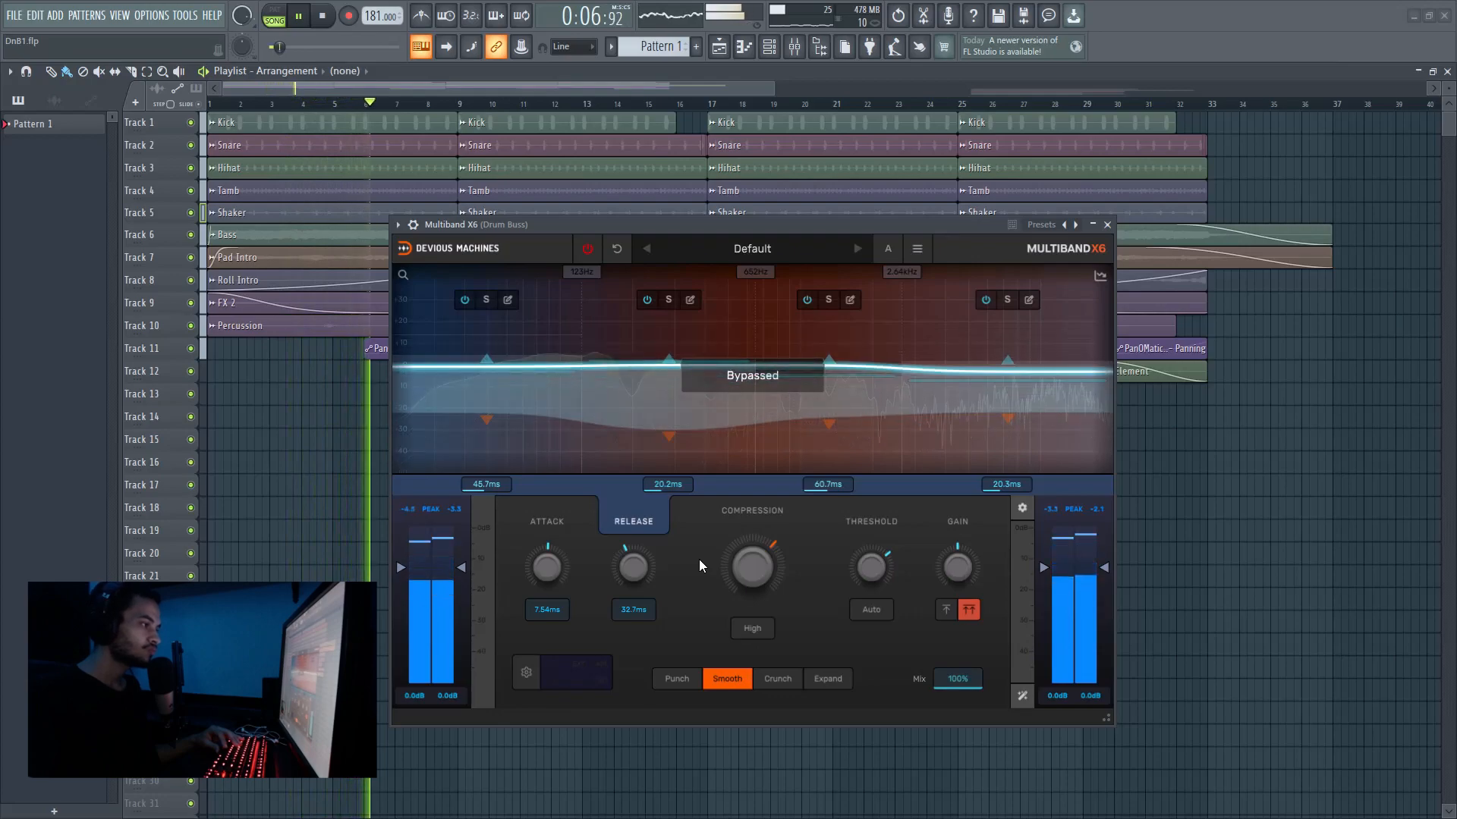
left_click(593, 253)
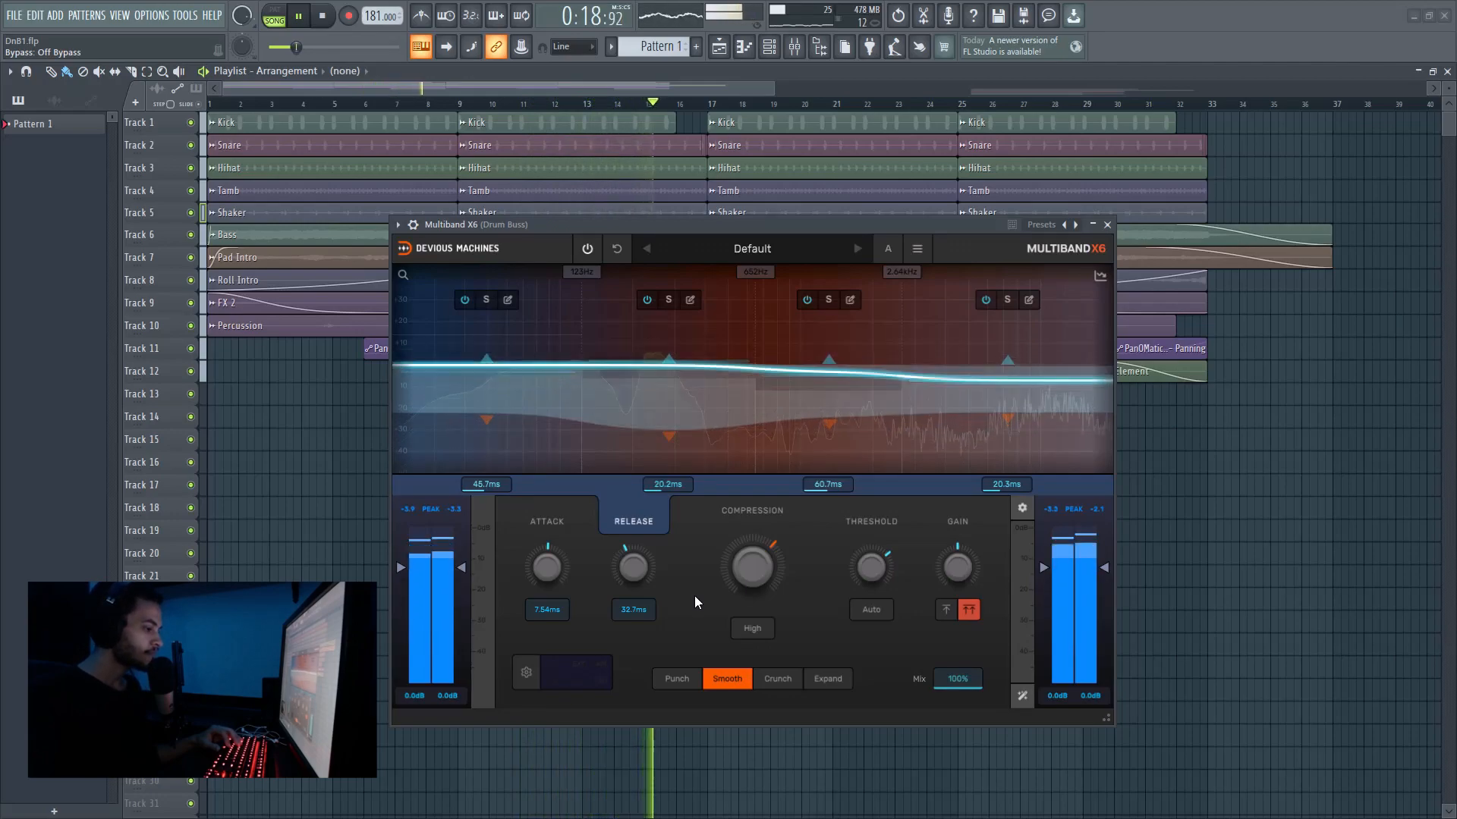
left_click(594, 249)
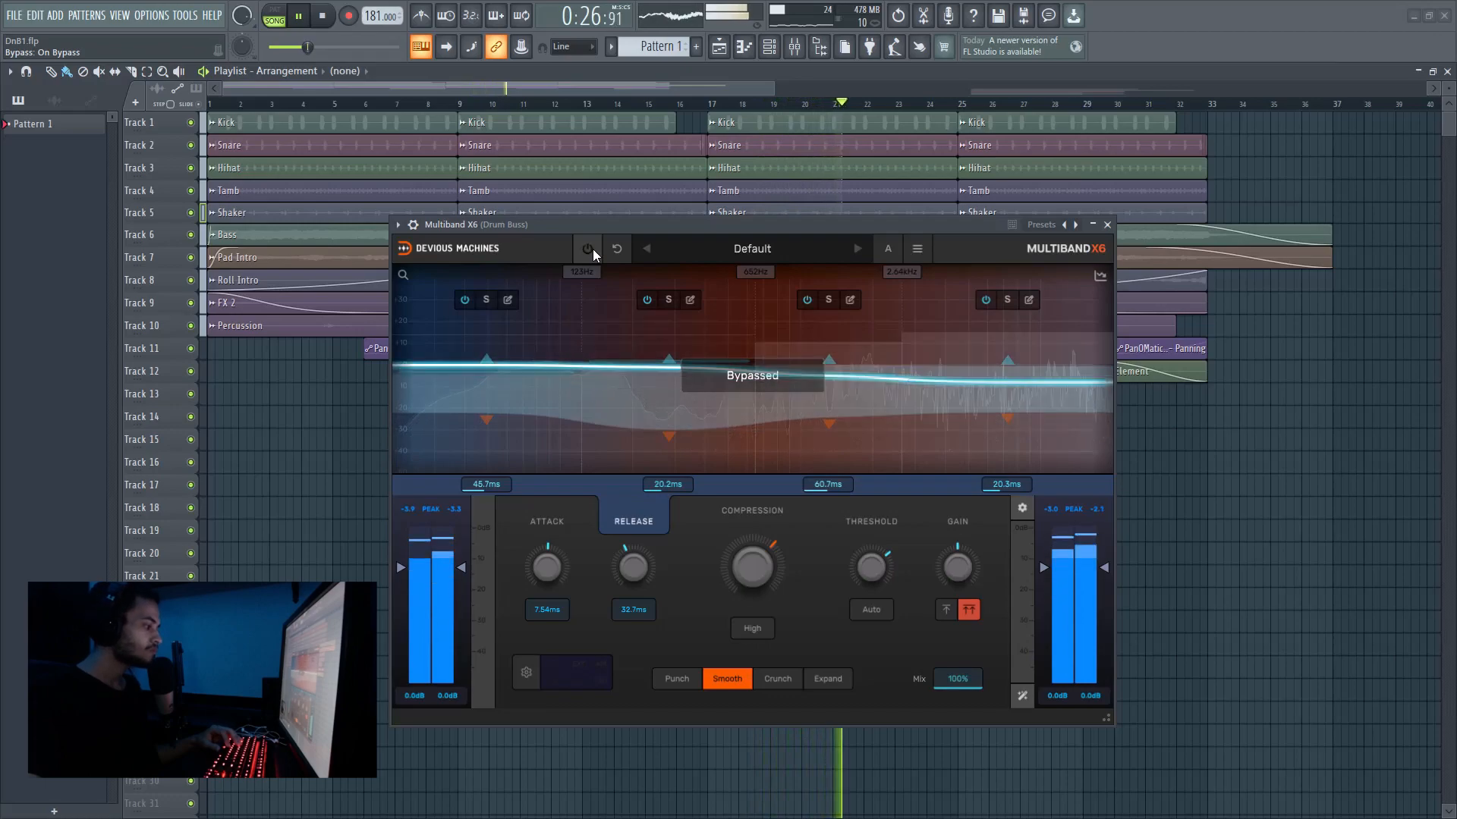
left_click(593, 249)
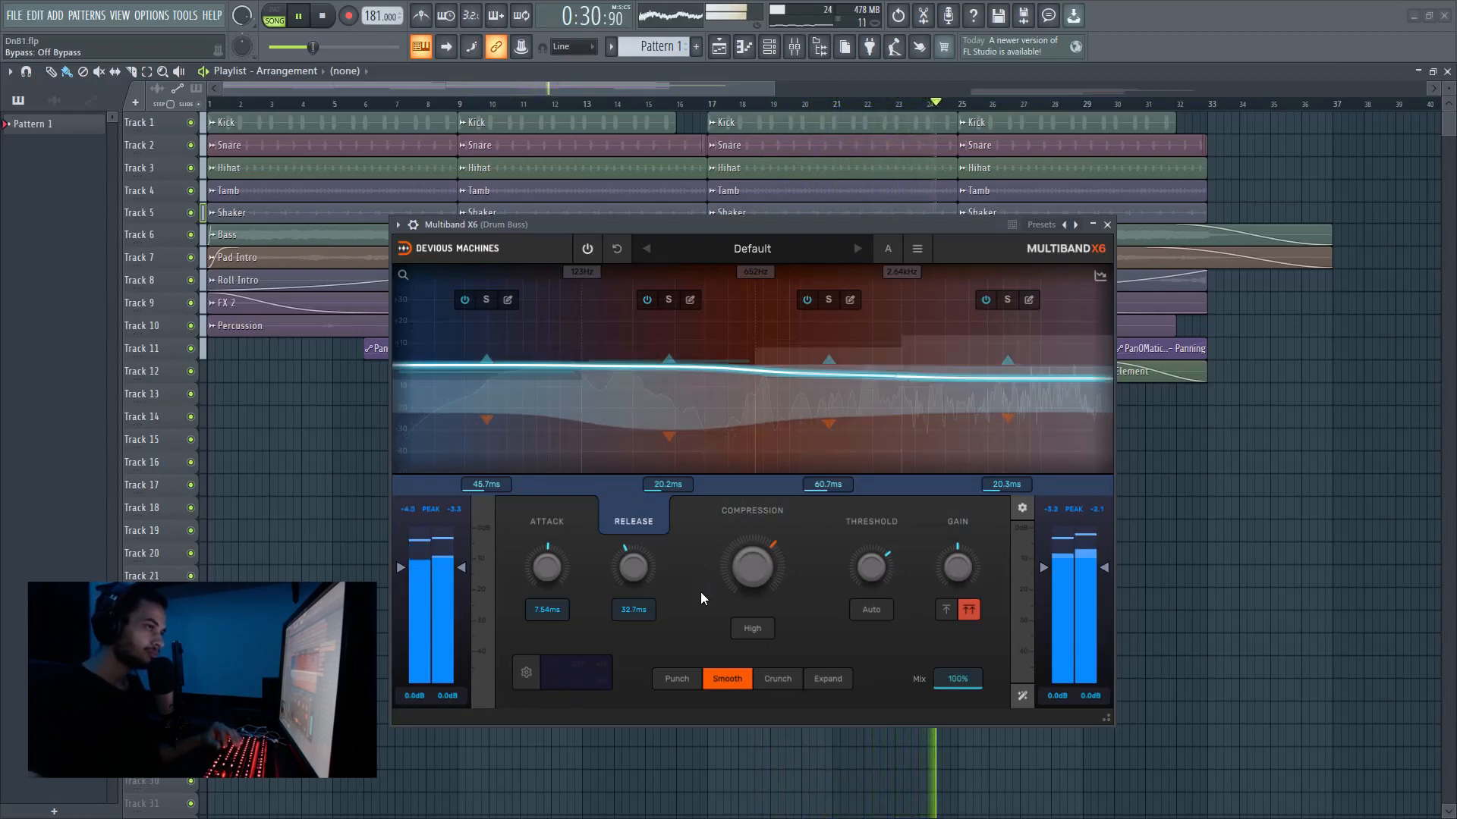
key("space")
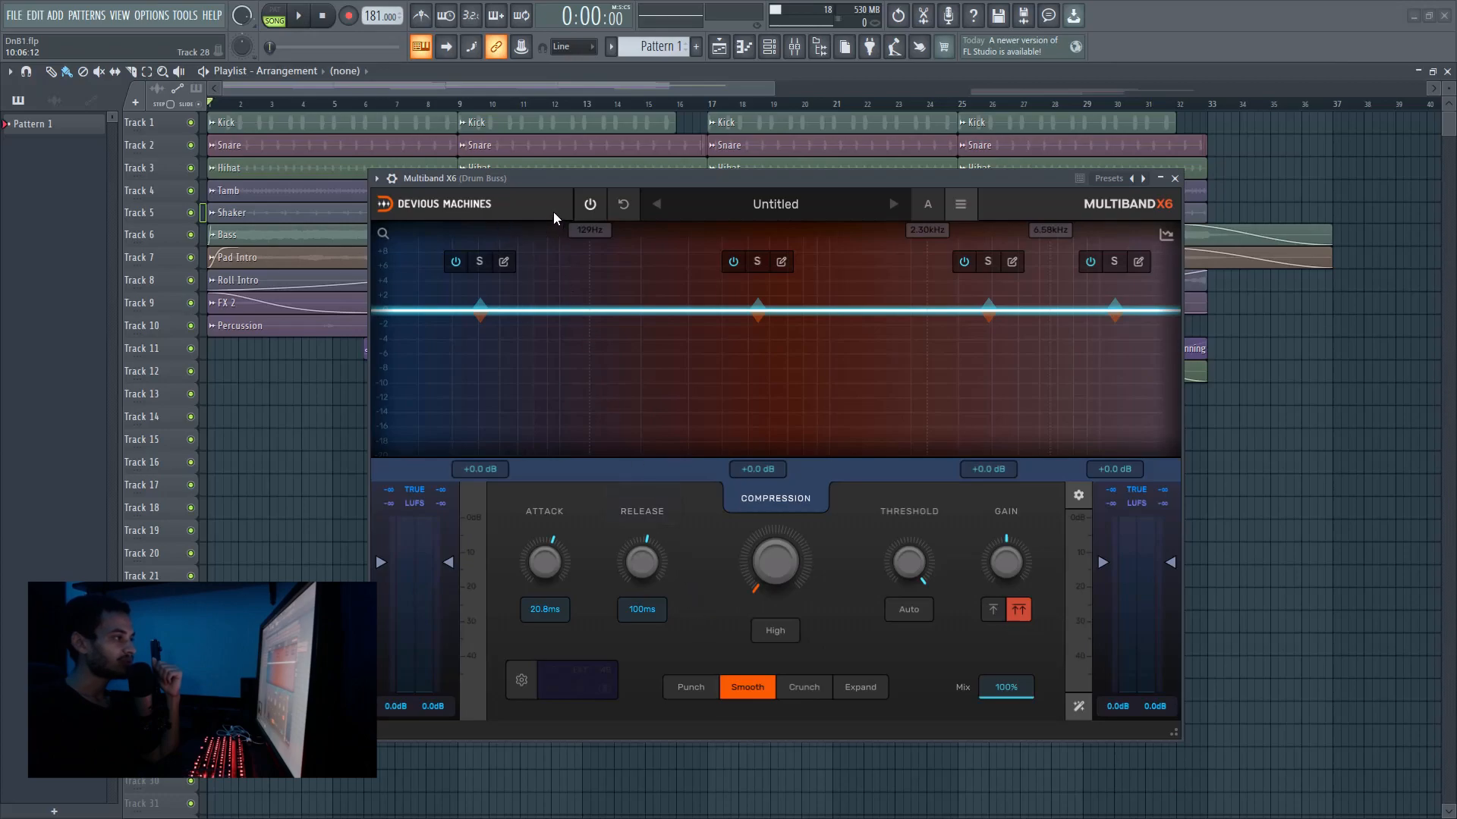
Toggle the compressor's bypass on and back off, and show the redo mode of its undo control.
left_click(586, 210)
left_click(586, 210)
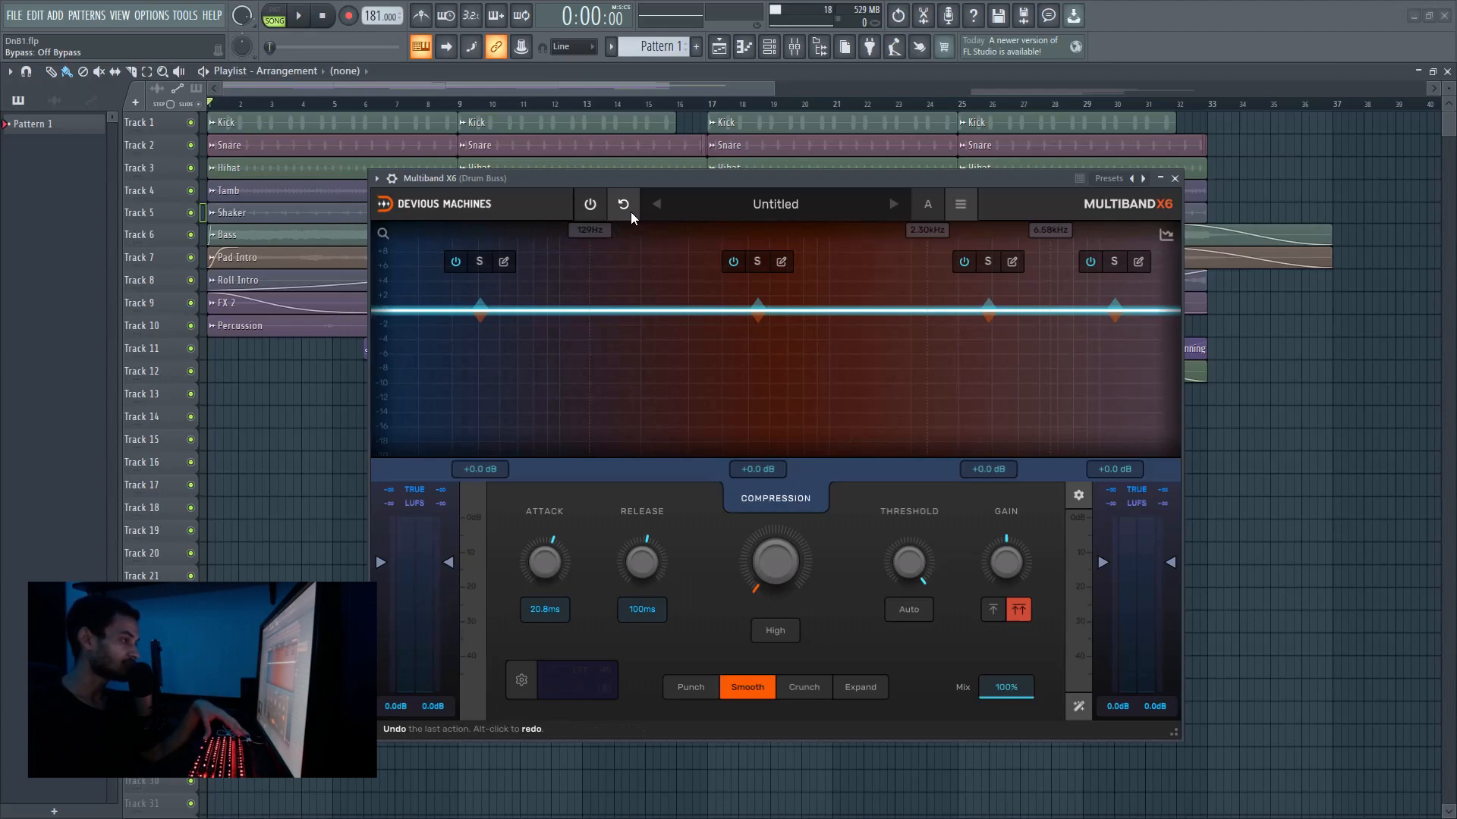
key("ctrl+s")
key("alt")
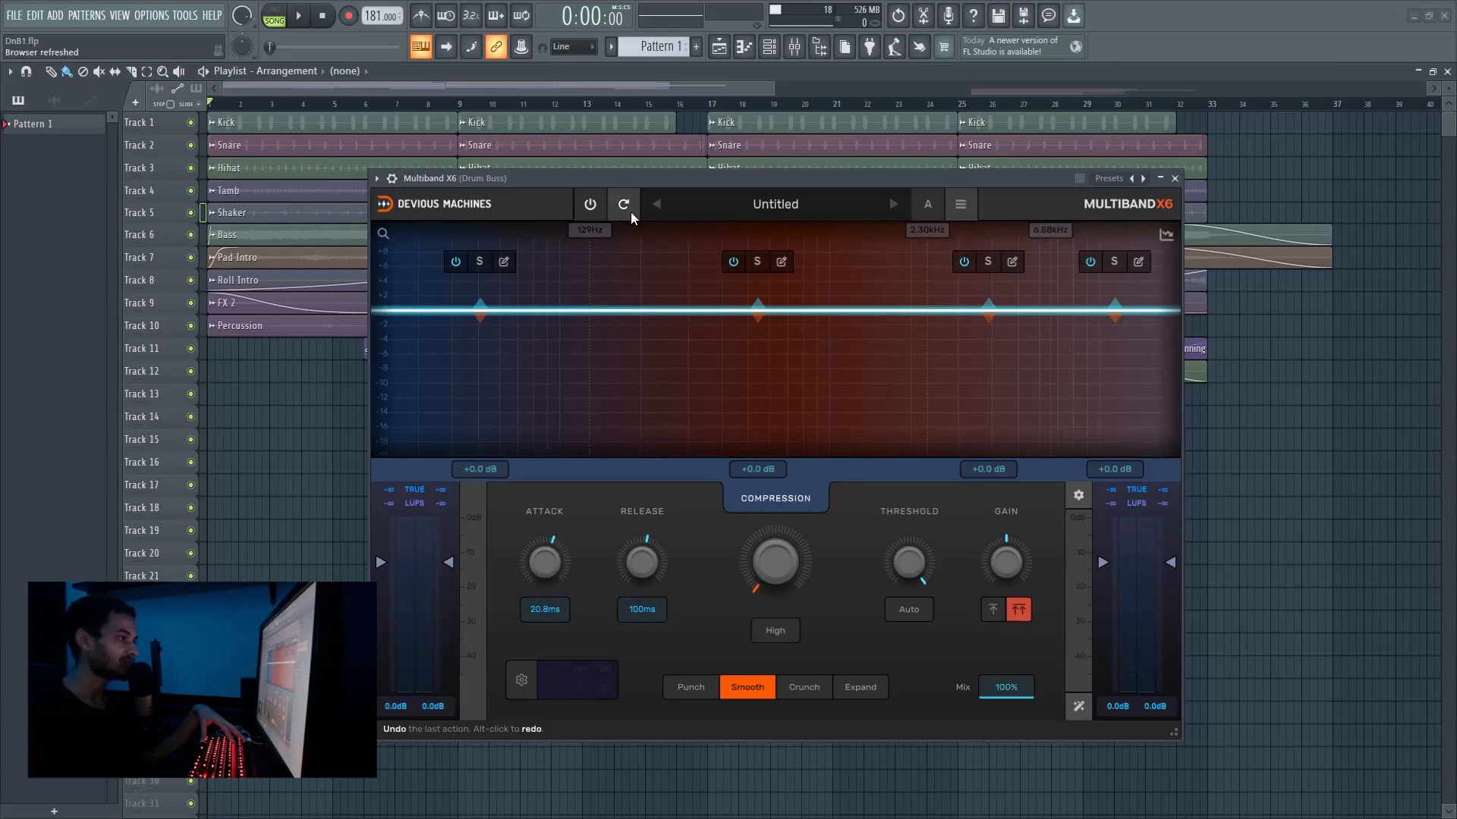
Browse the factory preset categories and close the list without loading a preset.
left_click(725, 203)
mouse_move(747, 260)
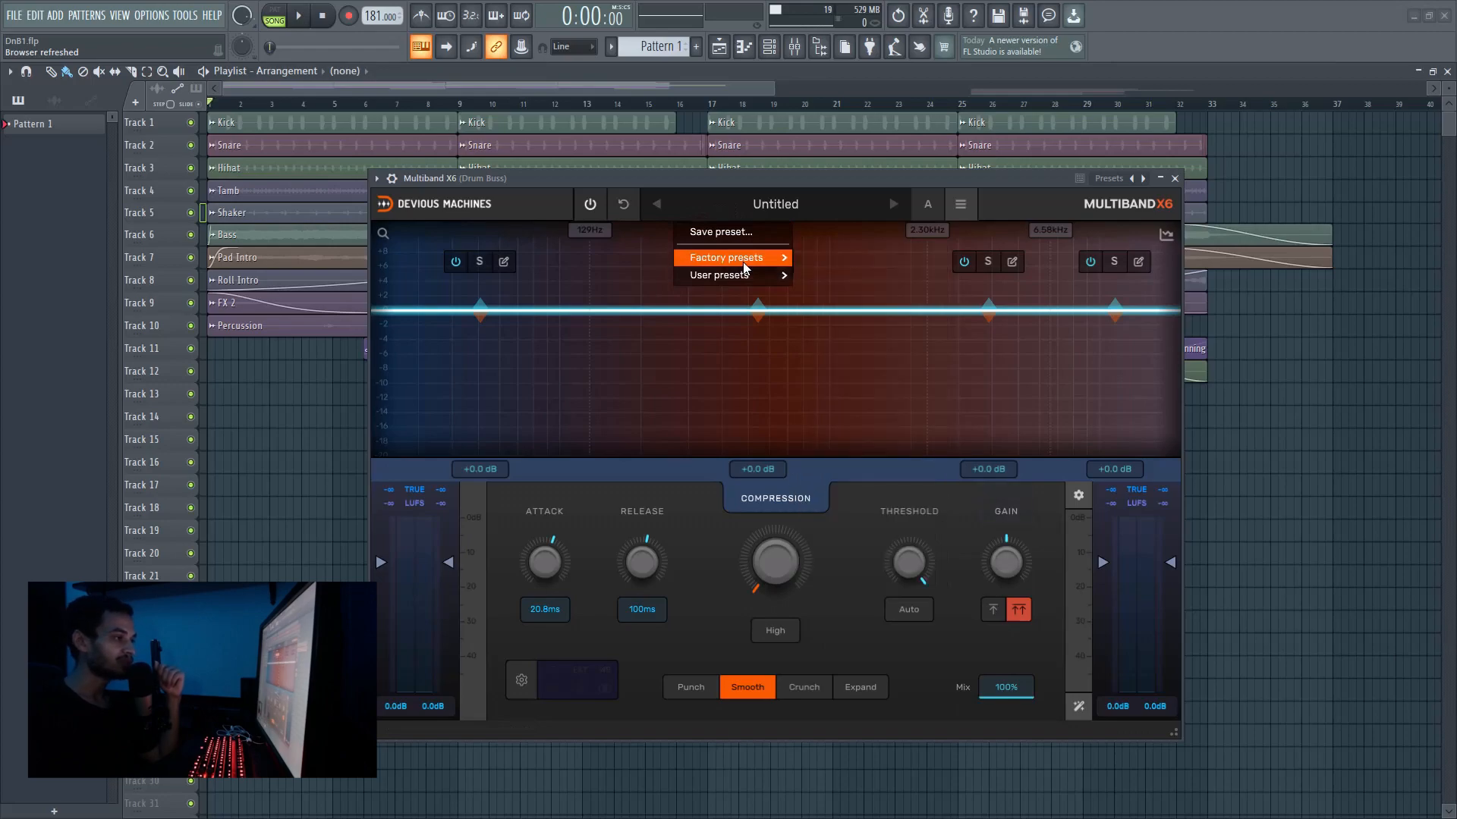
mouse_move(819, 265)
mouse_move(861, 455)
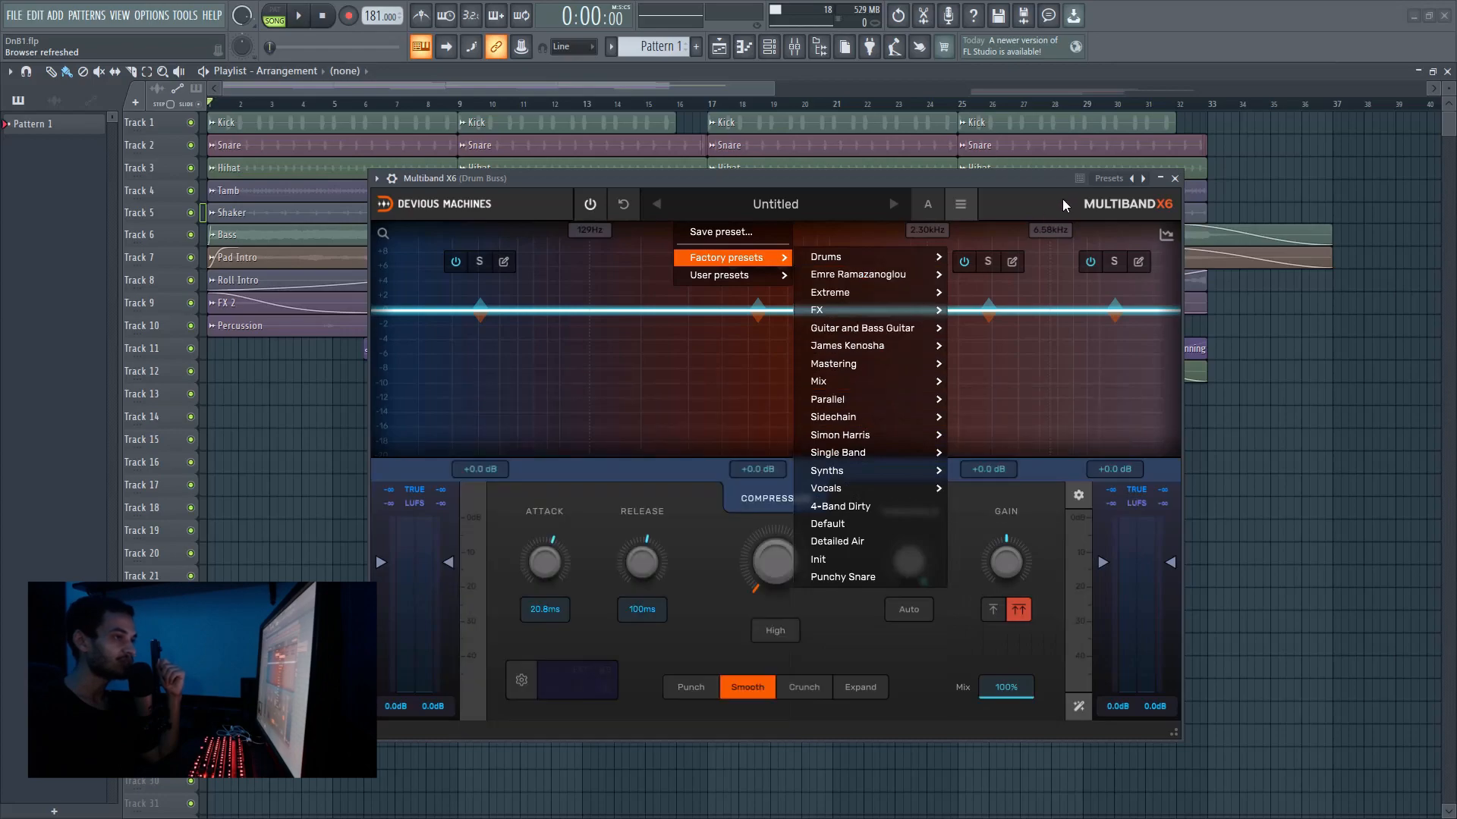
left_click(996, 199)
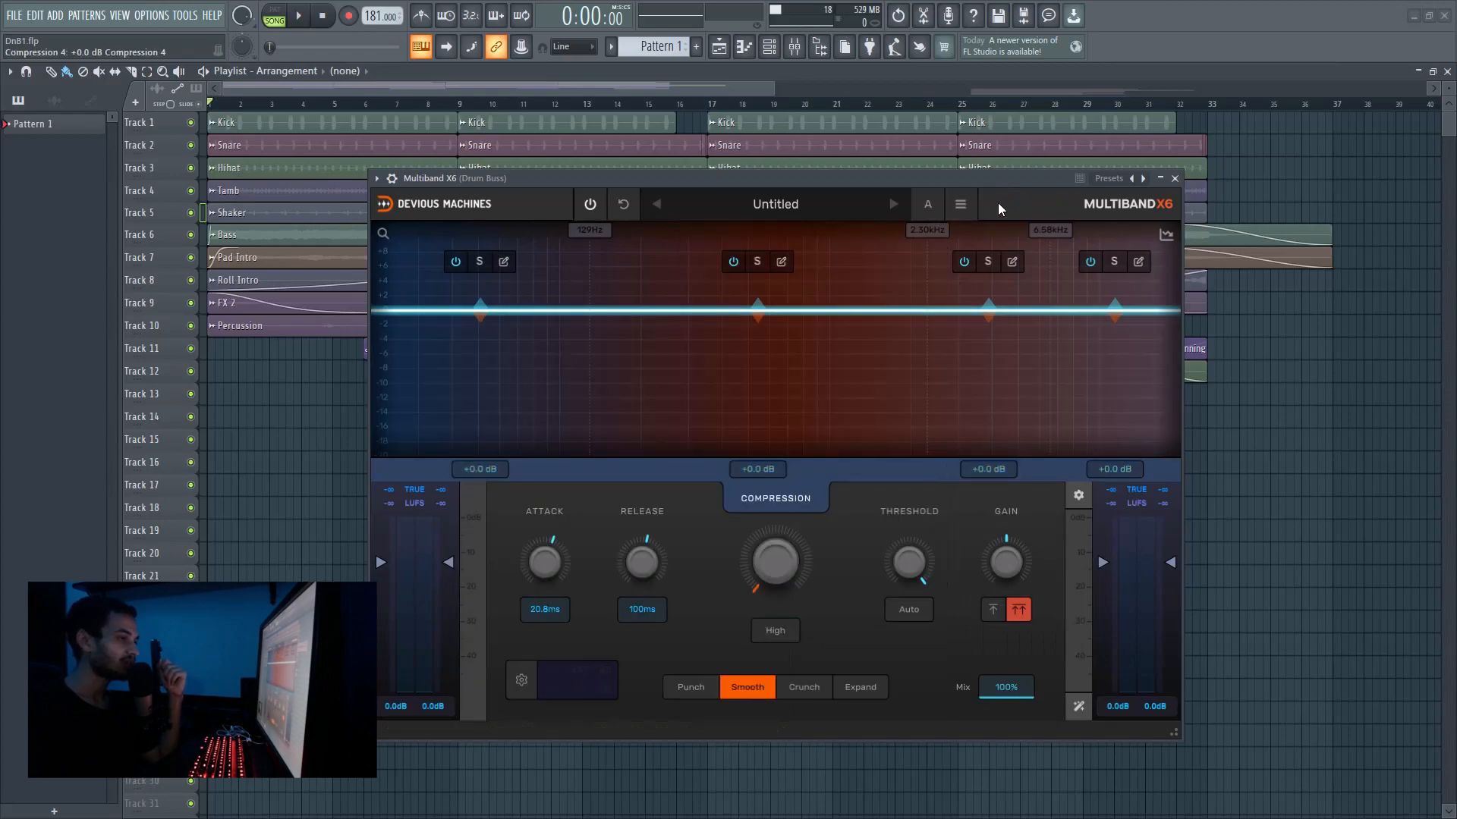
Copy the current compressor settings to slot B and initialize the plugin.
left_click(961, 205)
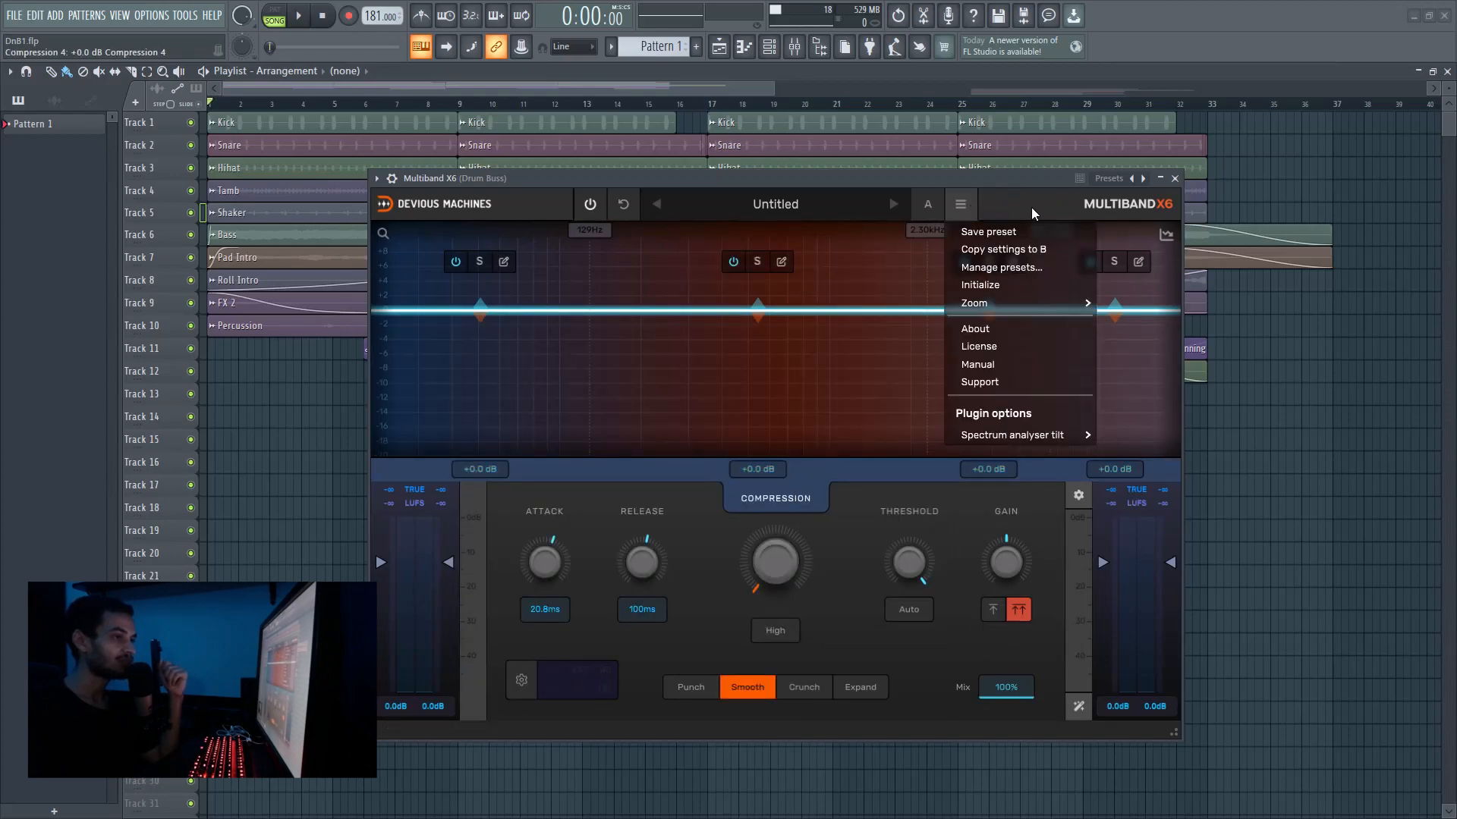
left_click(993, 251)
left_click(961, 205)
left_click(991, 250)
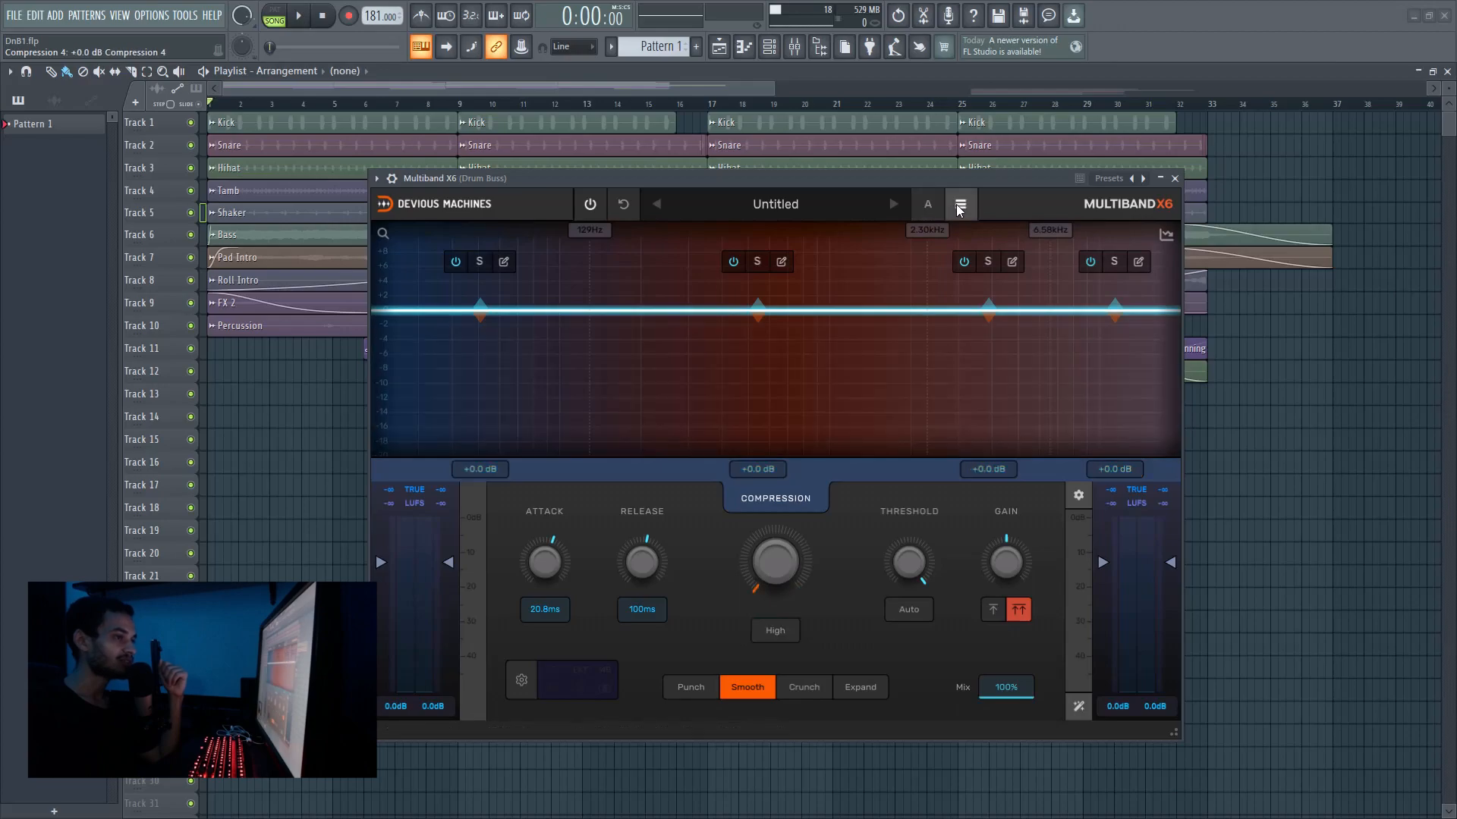
left_click(960, 206)
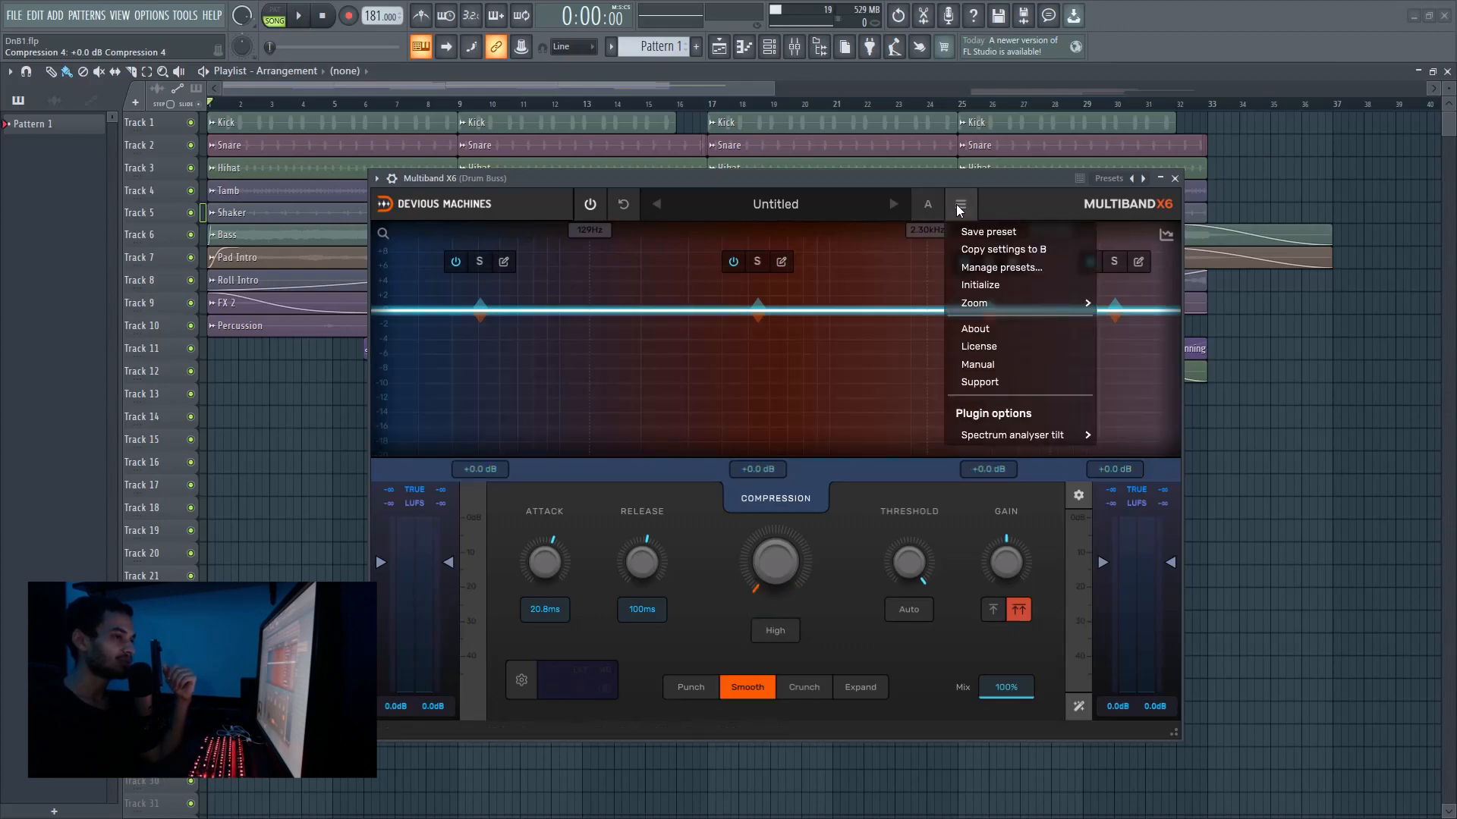
left_click(990, 286)
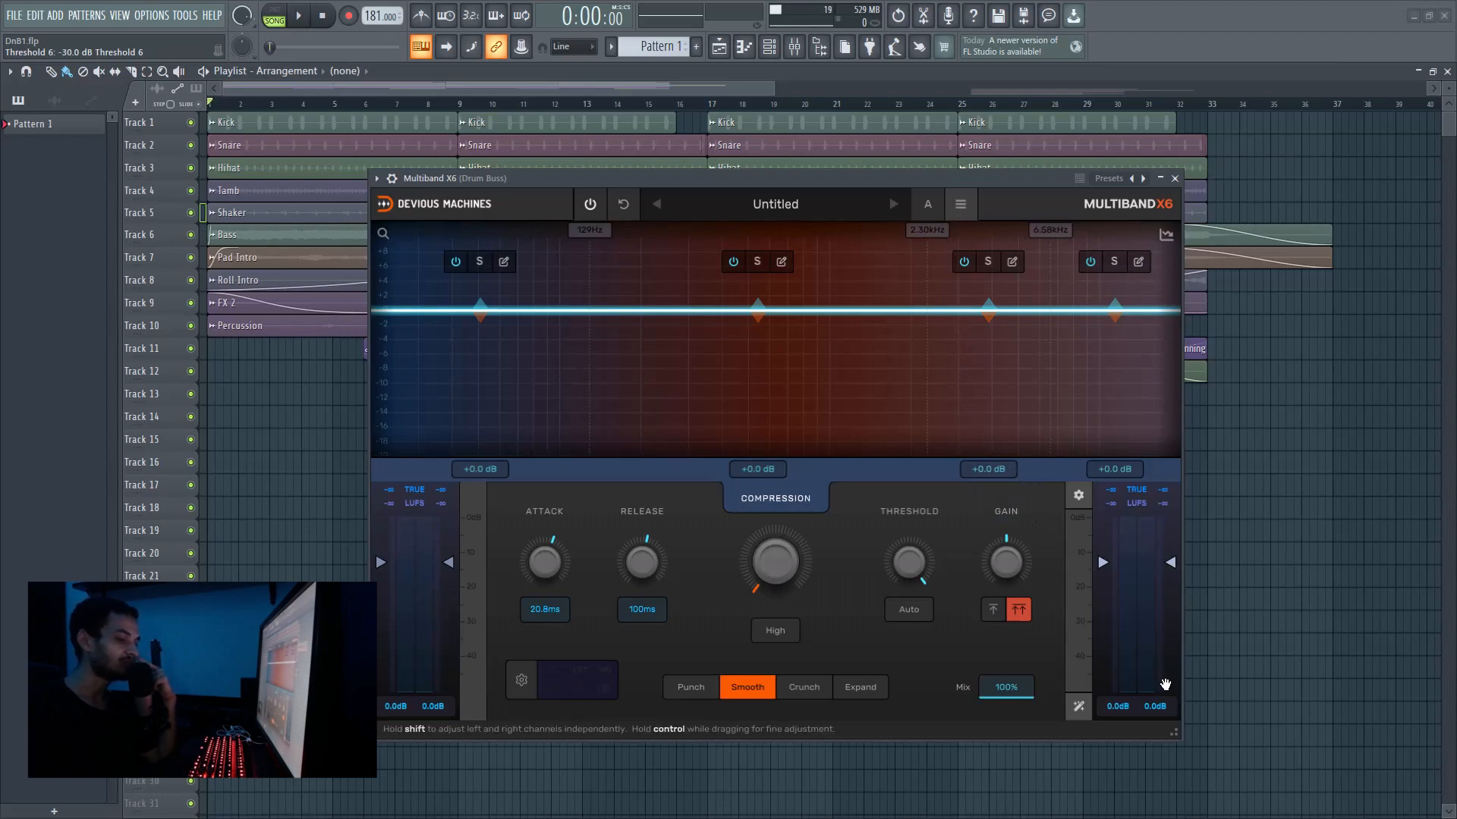
Shrink the plugin window slightly and add crossovers at about 225 Hz and 427 Hz.
left_click_drag(1174, 733, 1149, 706)
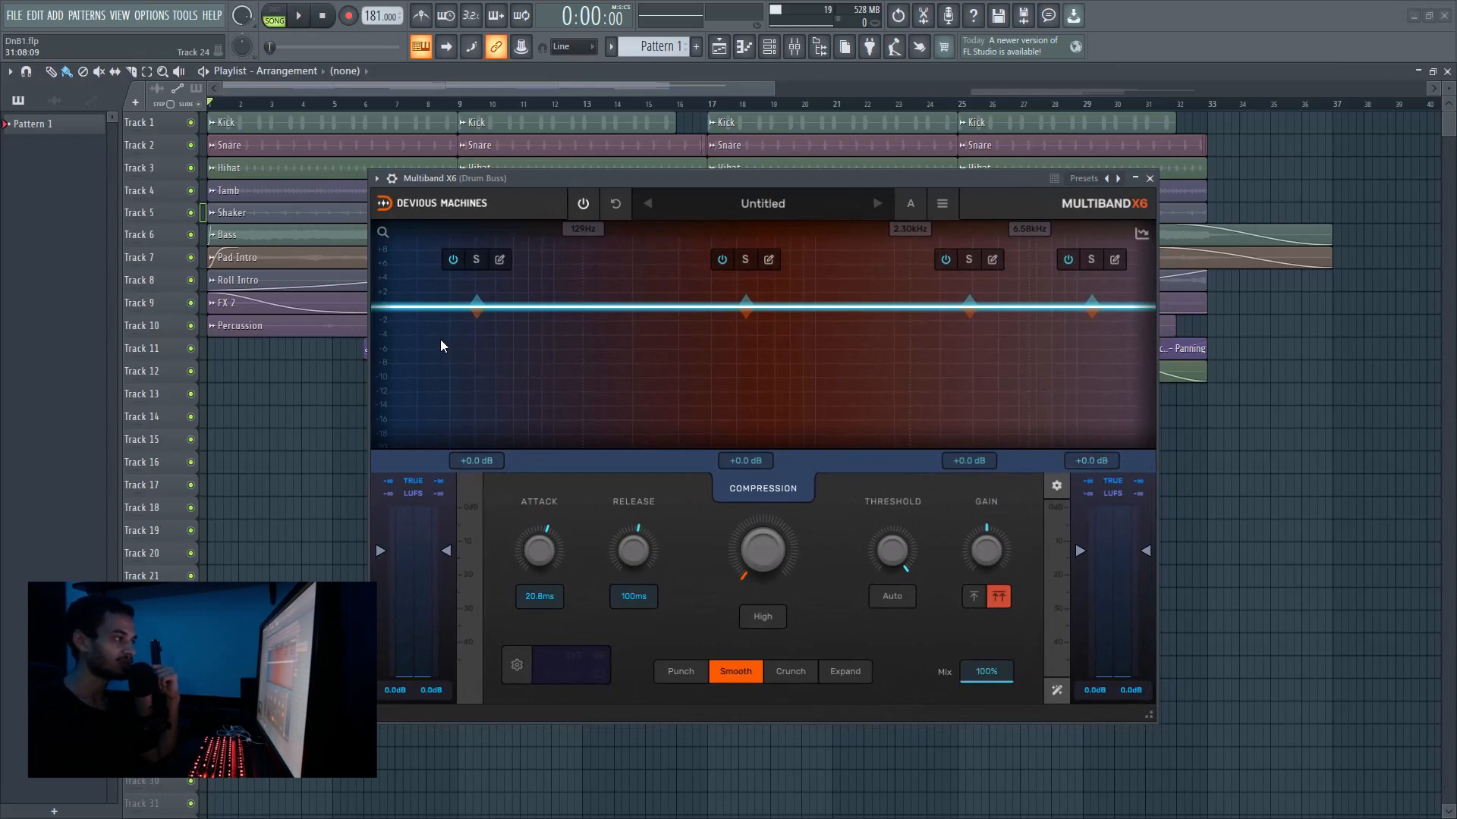
left_click(638, 228)
left_click(704, 228)
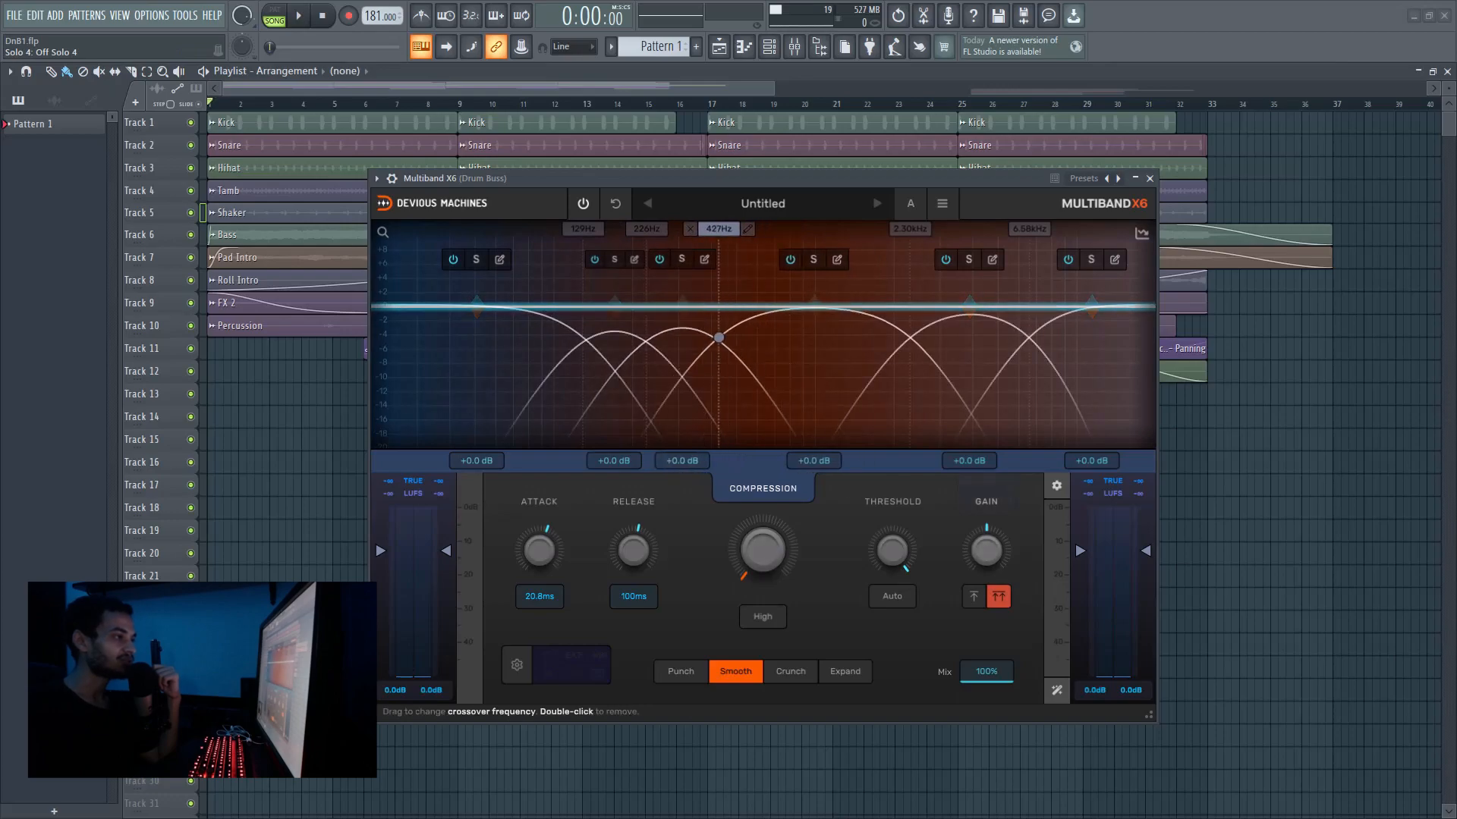
Demonstrate band 3's enable and solo switches by changing each one and restoring it.
left_click(660, 260)
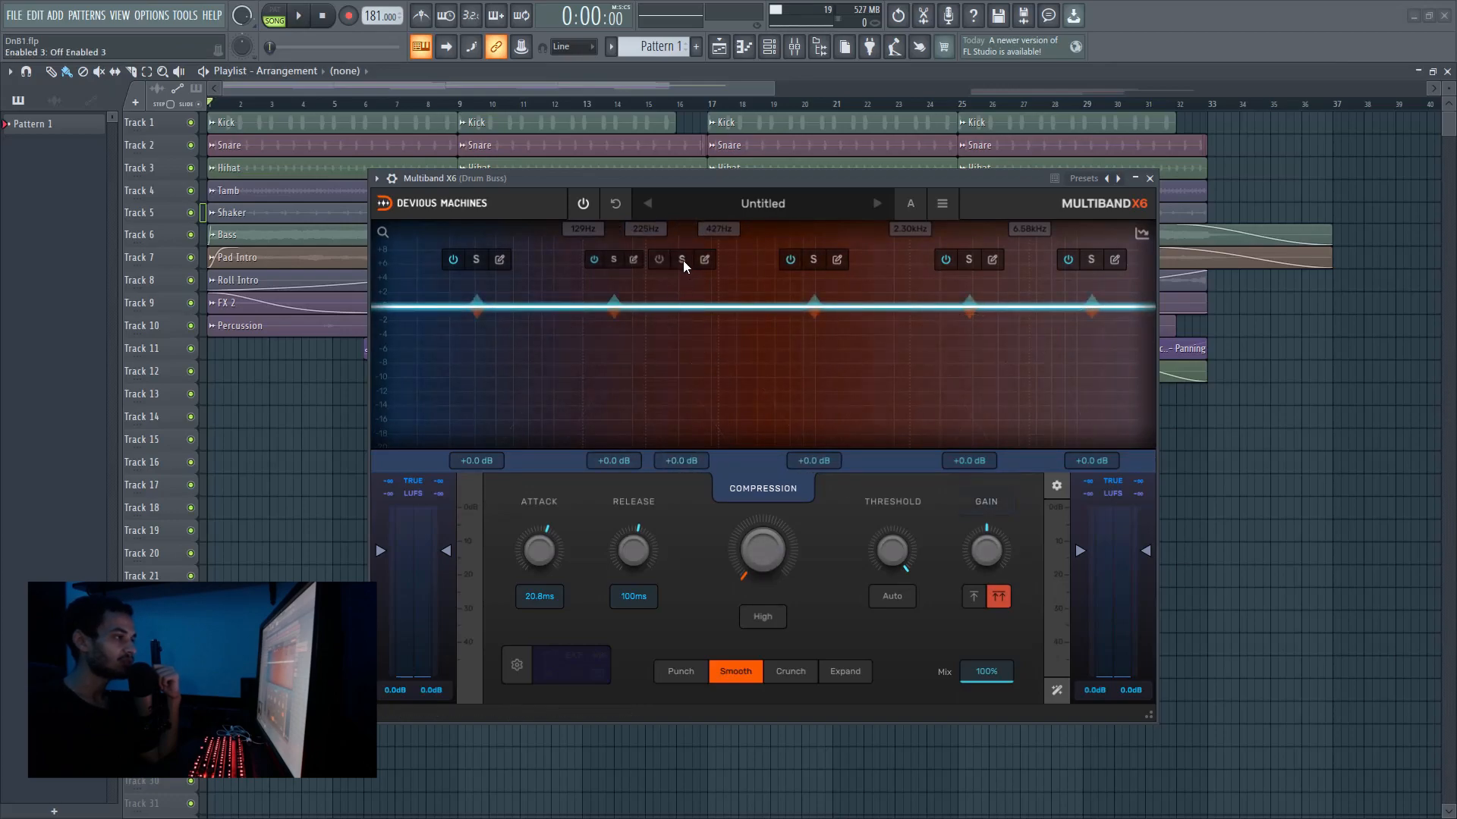
left_click(682, 260)
left_click(659, 260)
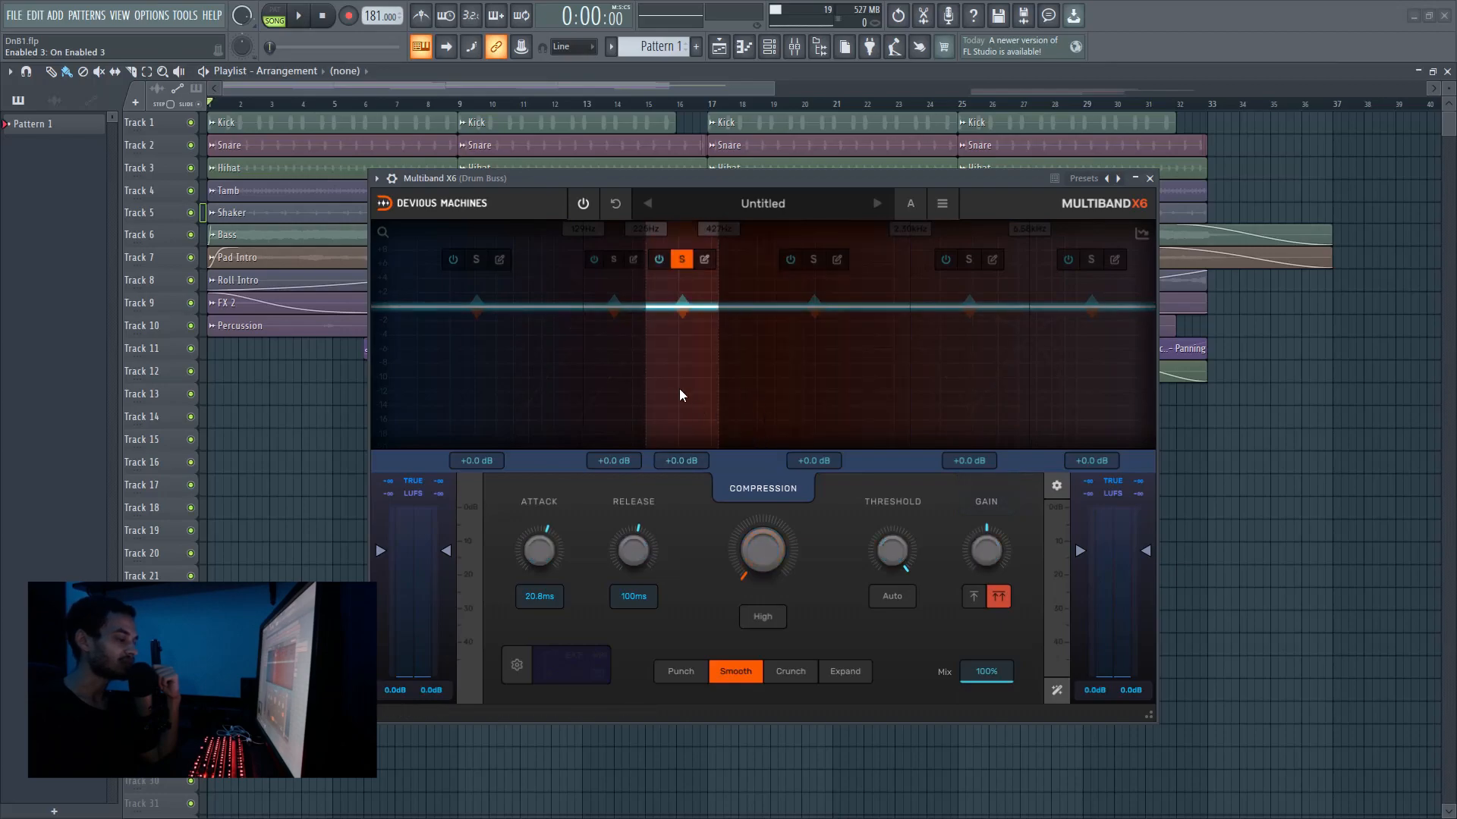
left_click(682, 259)
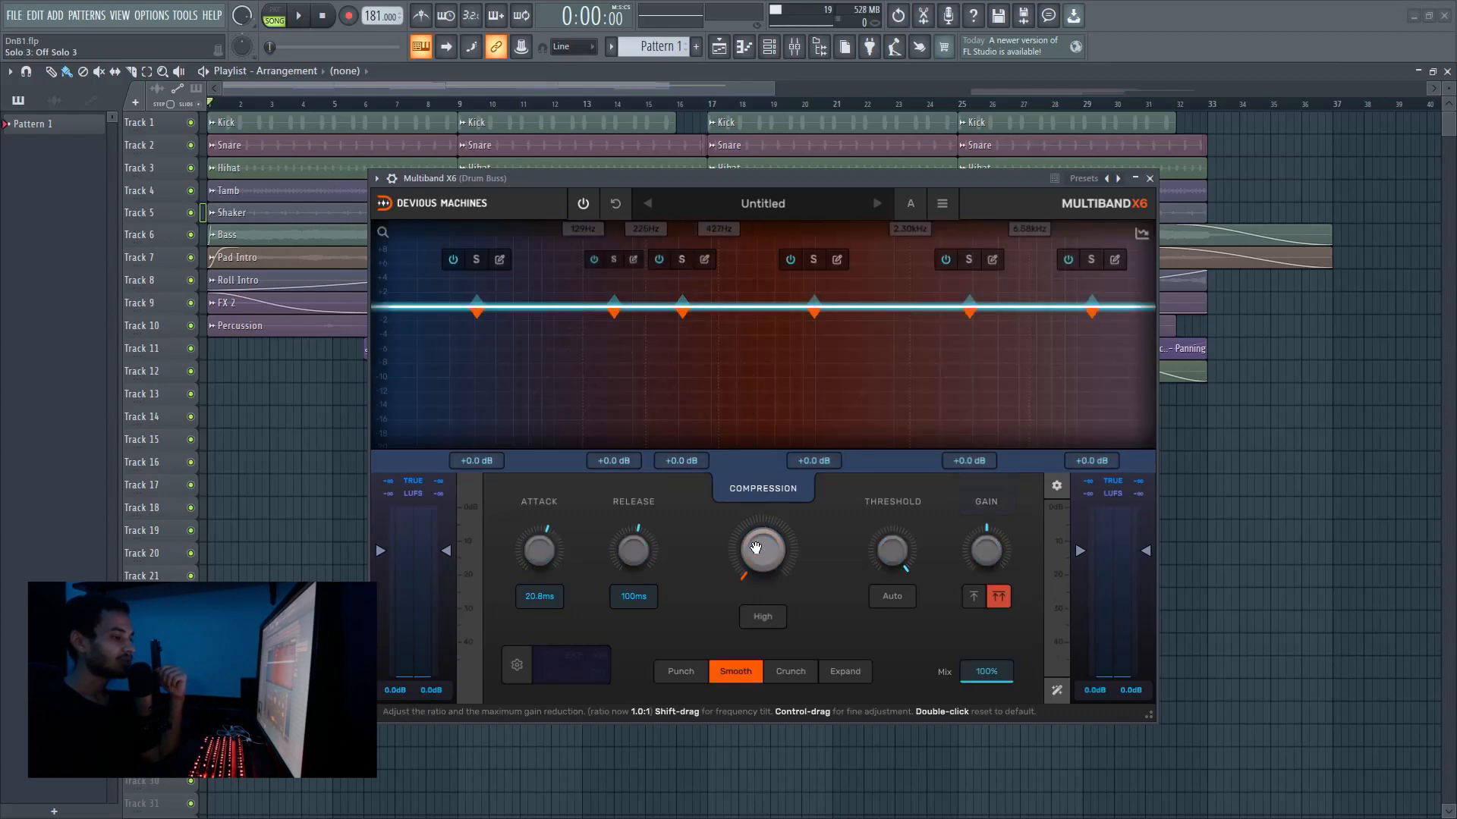
Switch the secondary meter off and set it back to LUFS.
left_click(1057, 487)
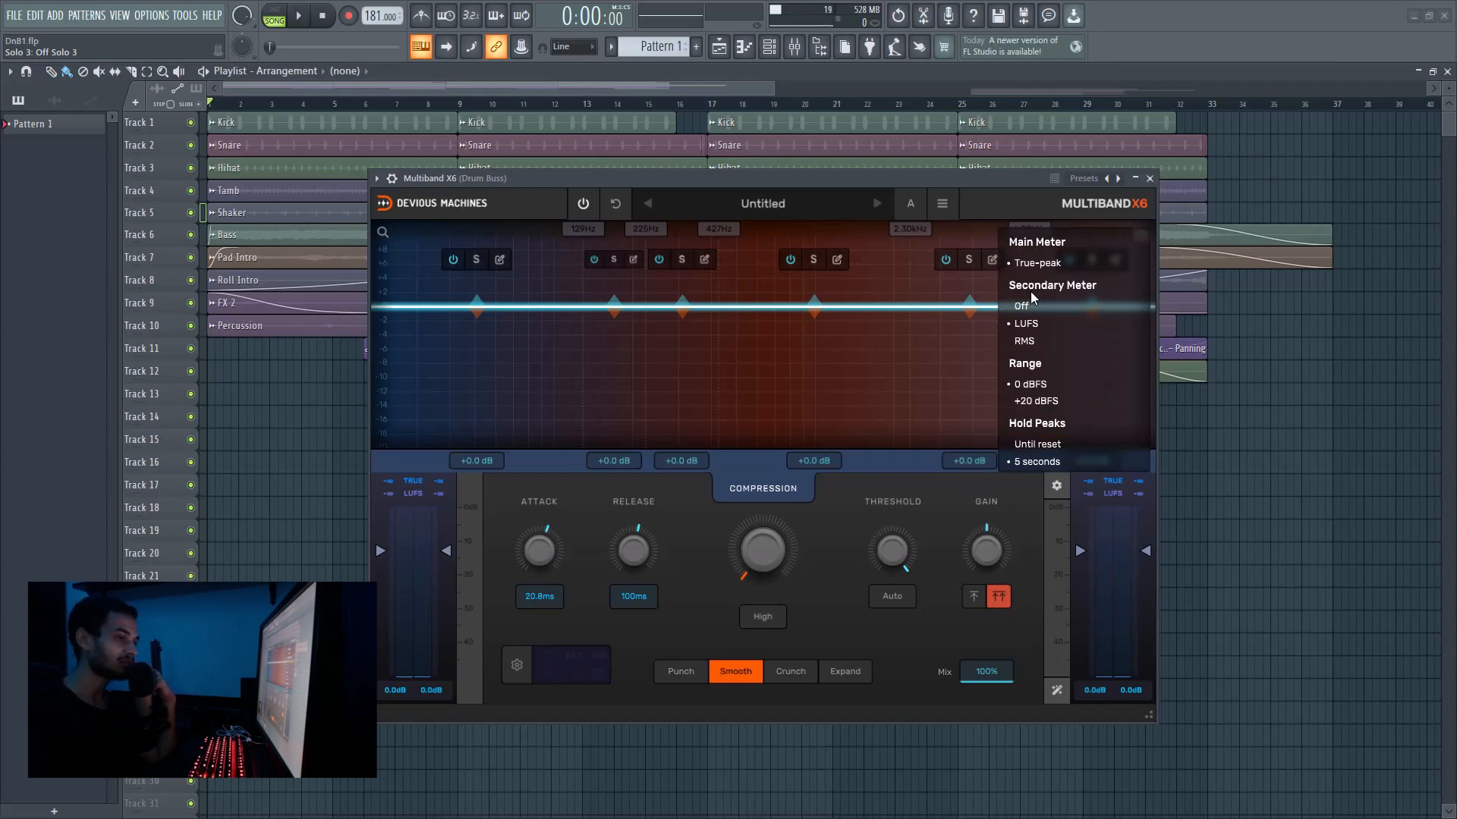
left_click(1021, 310)
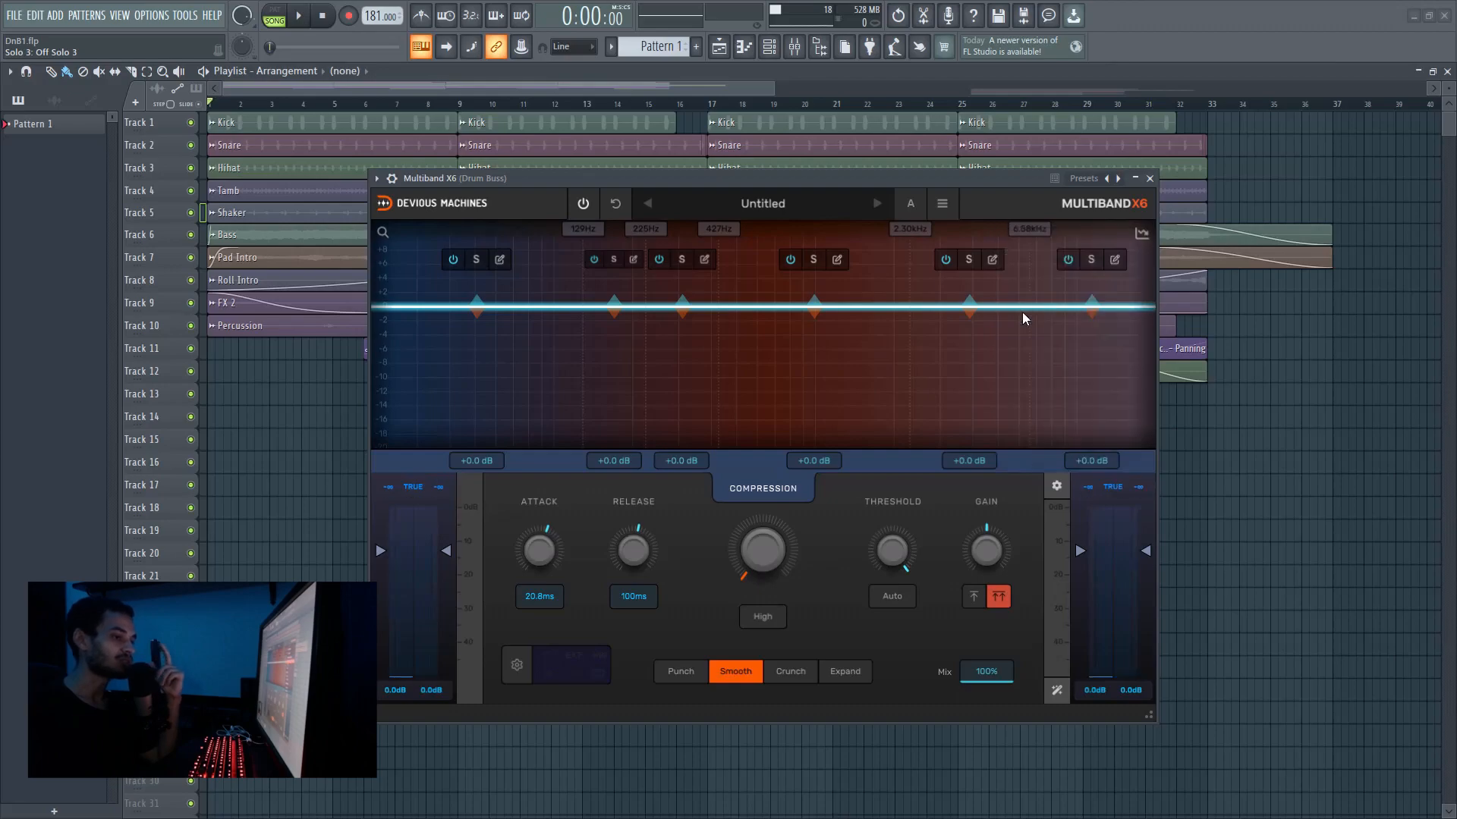
left_click(1057, 486)
left_click(1033, 327)
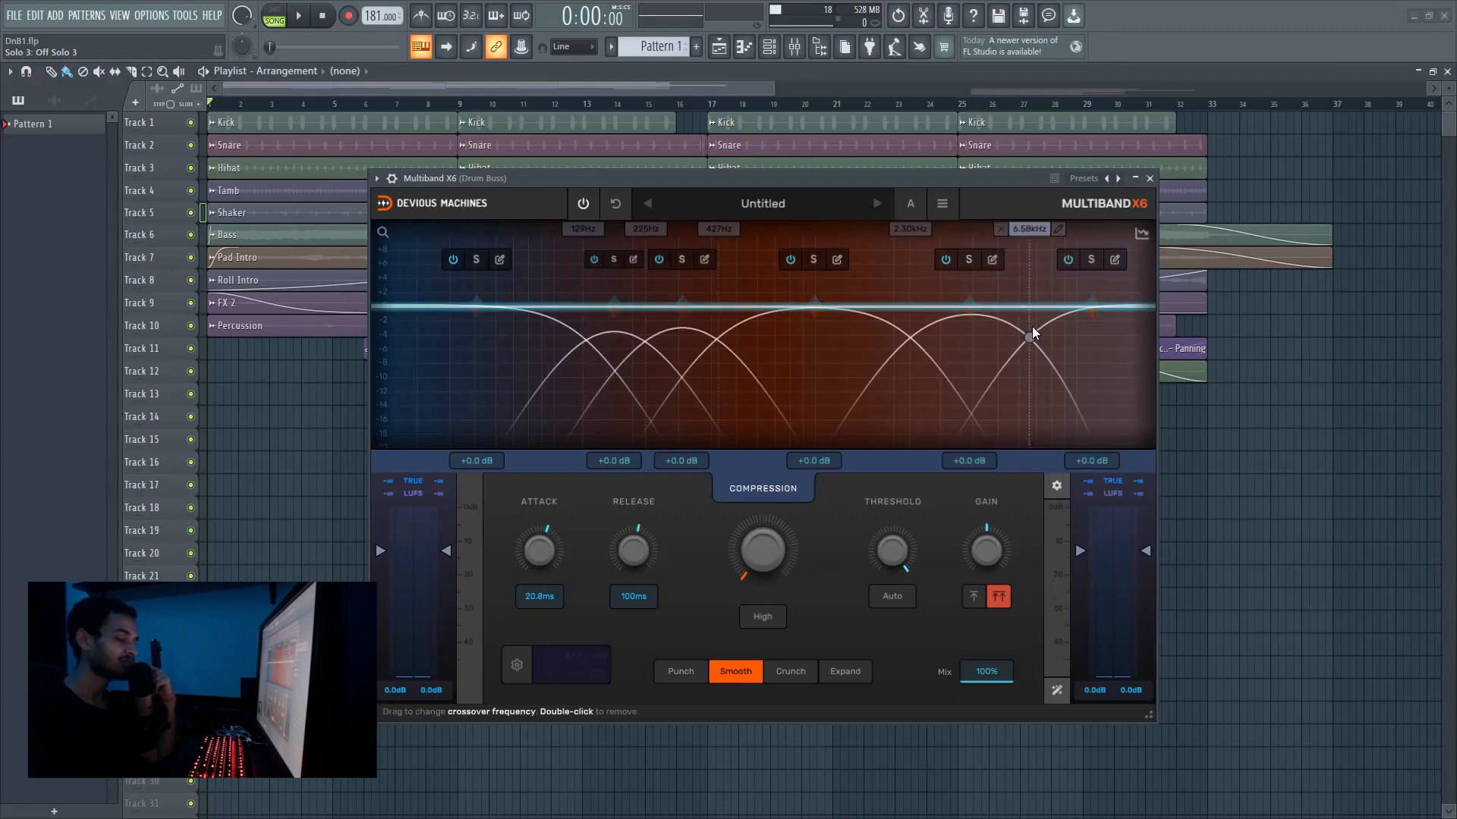
Review the meter options, and switch gain compensation to wideband and back to per-band compensation.
left_click(1057, 486)
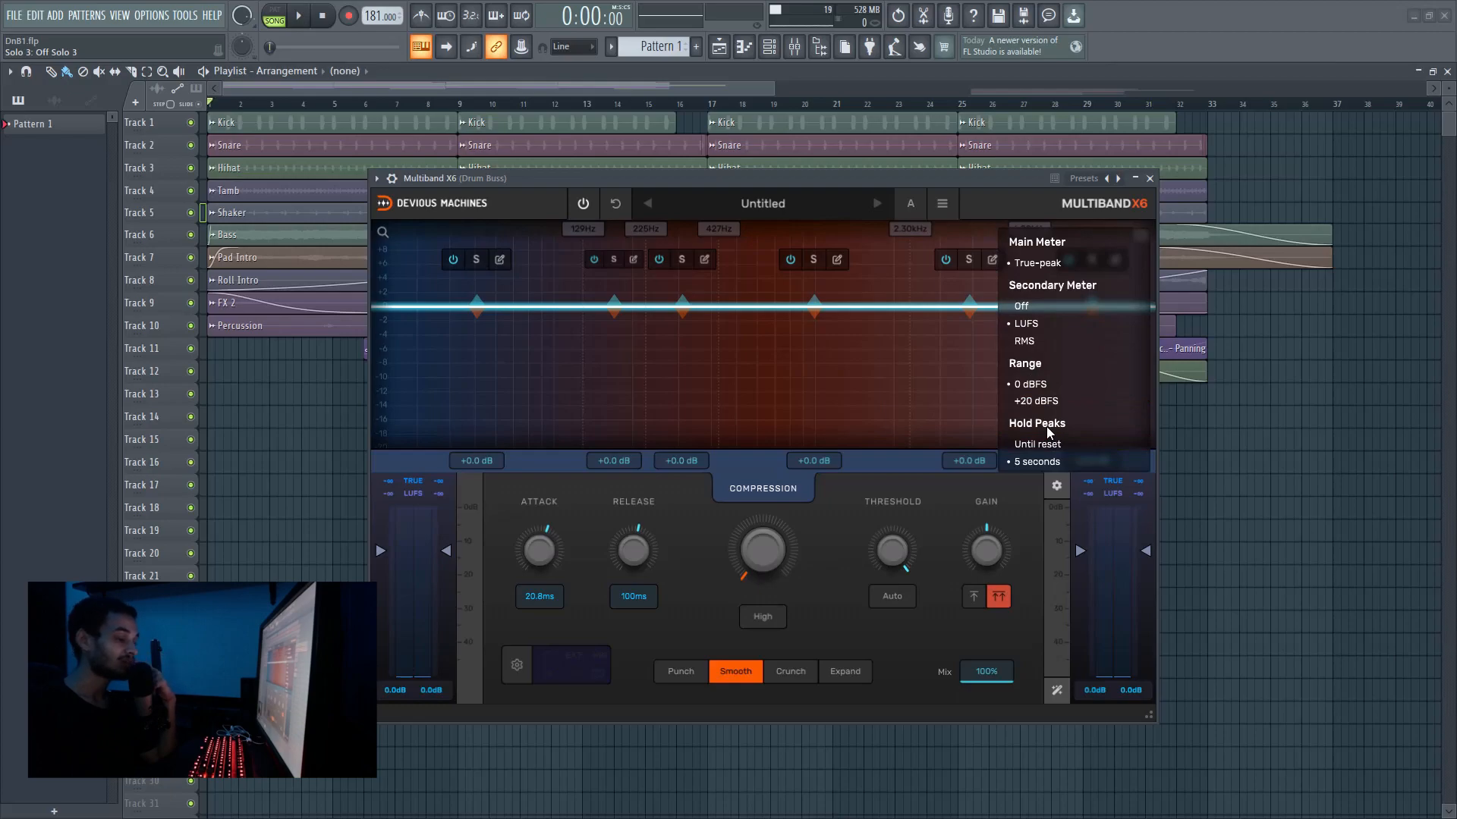
left_click(1009, 636)
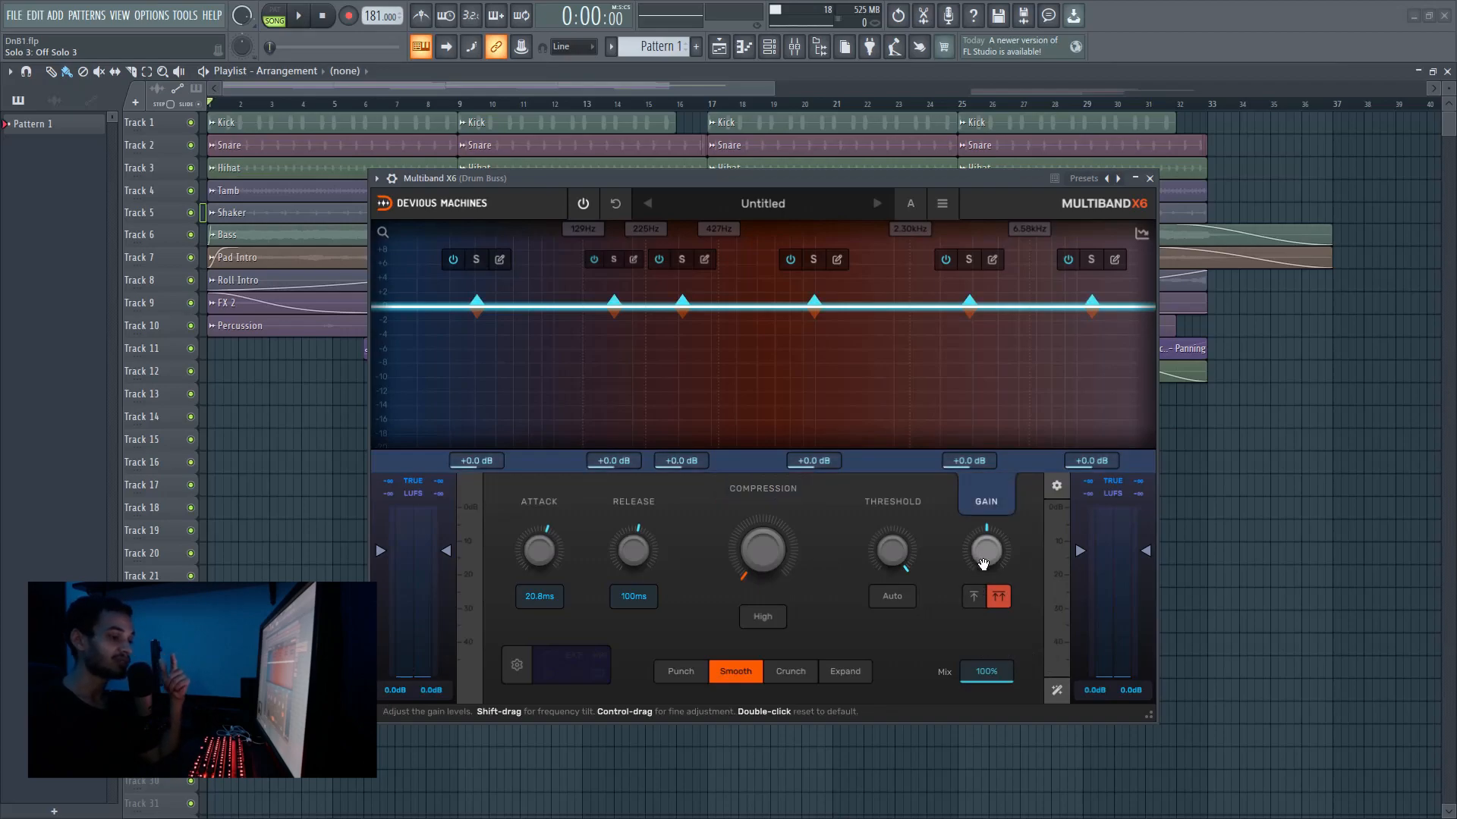
left_click(973, 596)
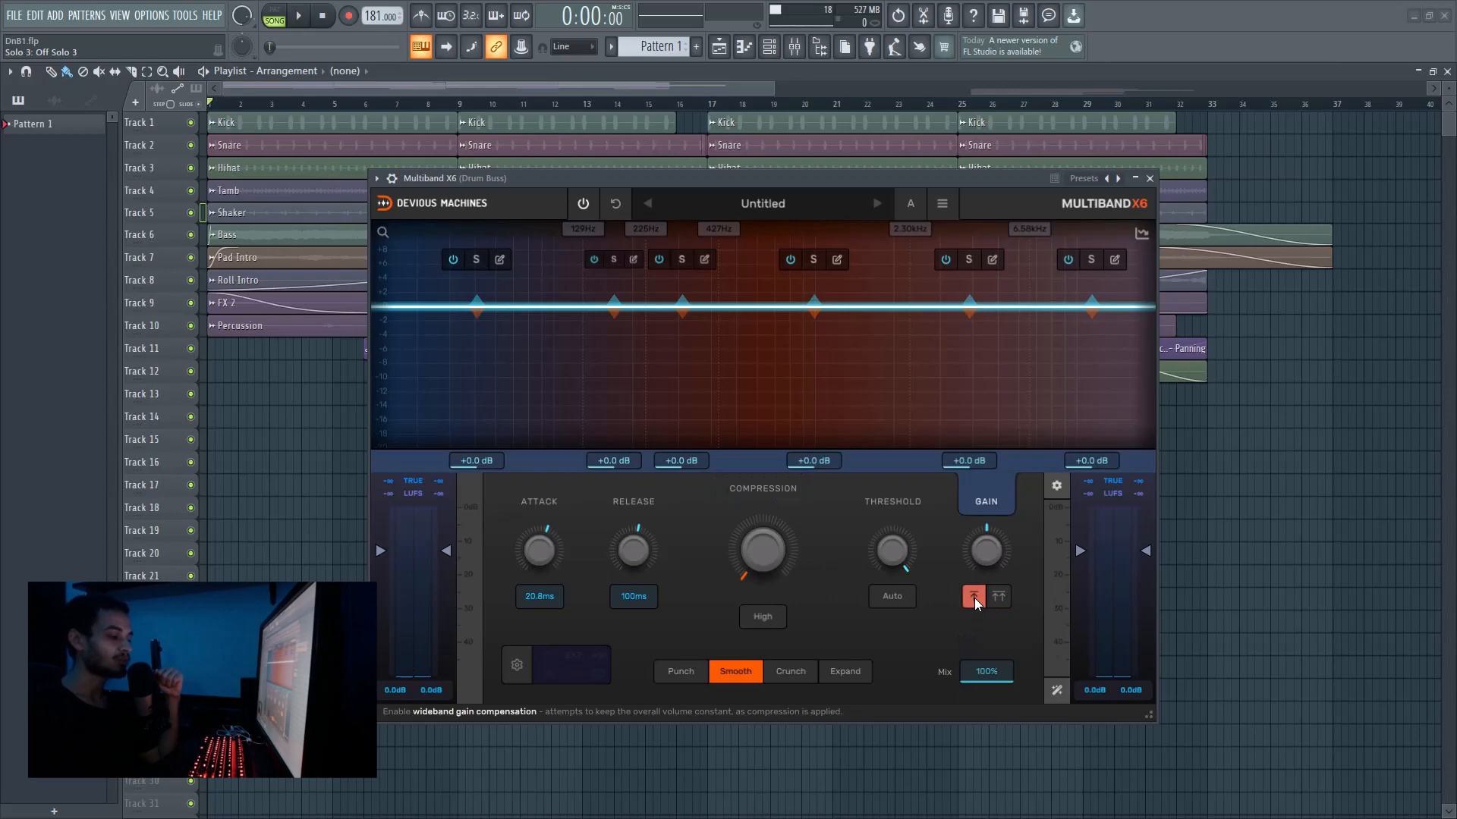
left_click(995, 601)
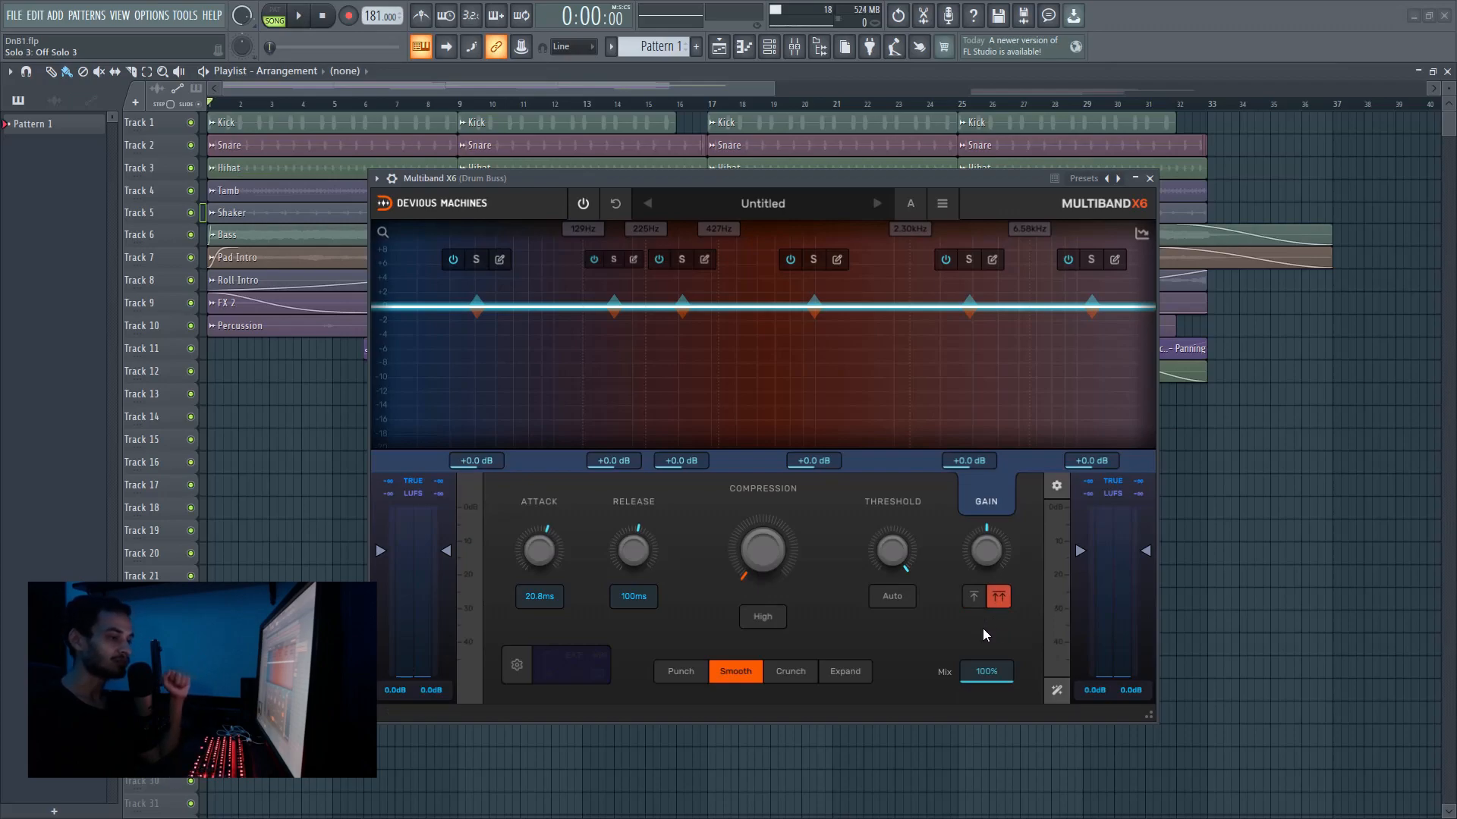
Try the auto-threshold function, and open band 4 for individual editing before returning to all bands.
left_click(894, 599)
left_click(894, 637)
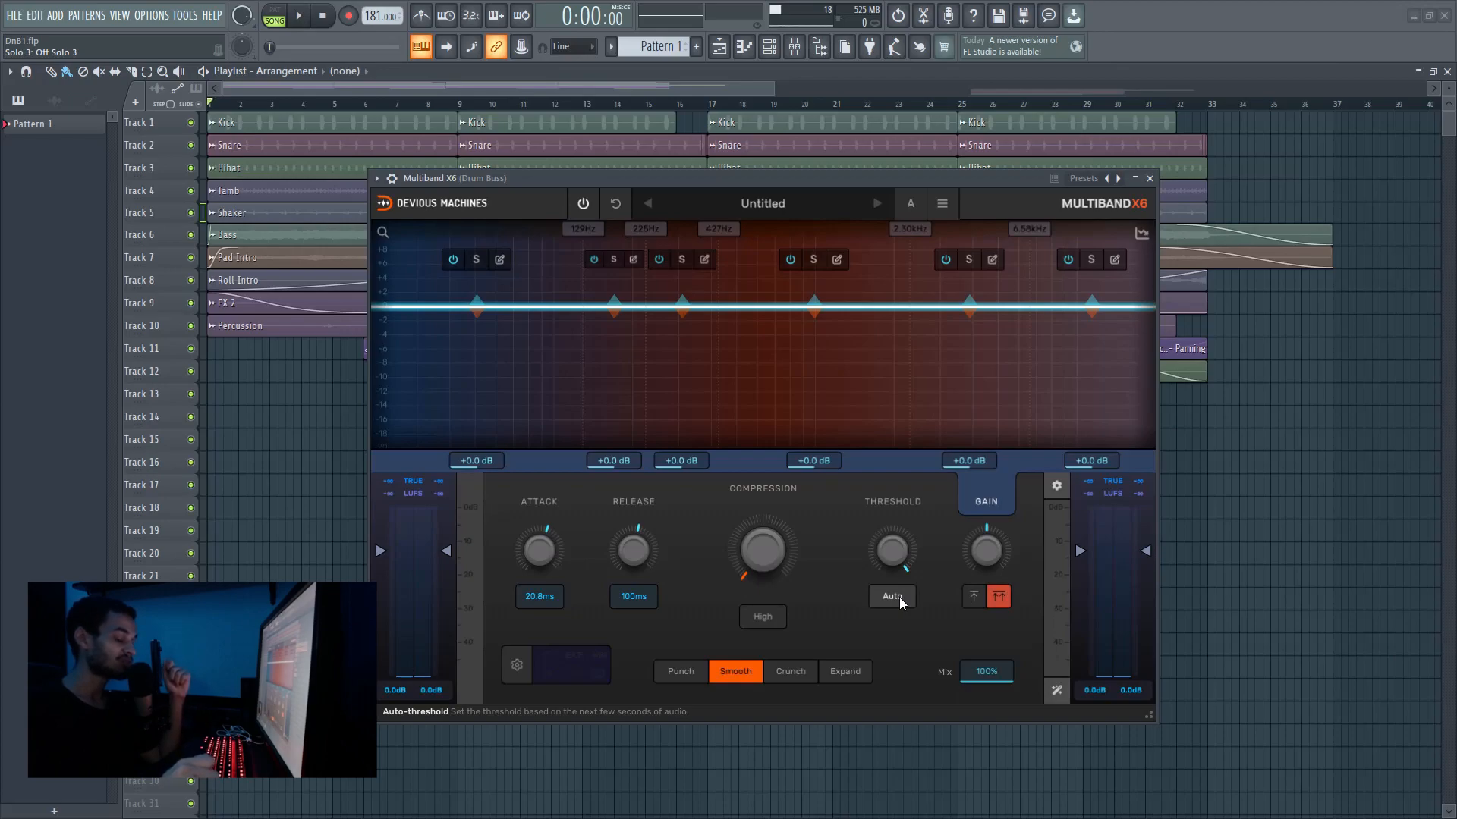
left_click(895, 427)
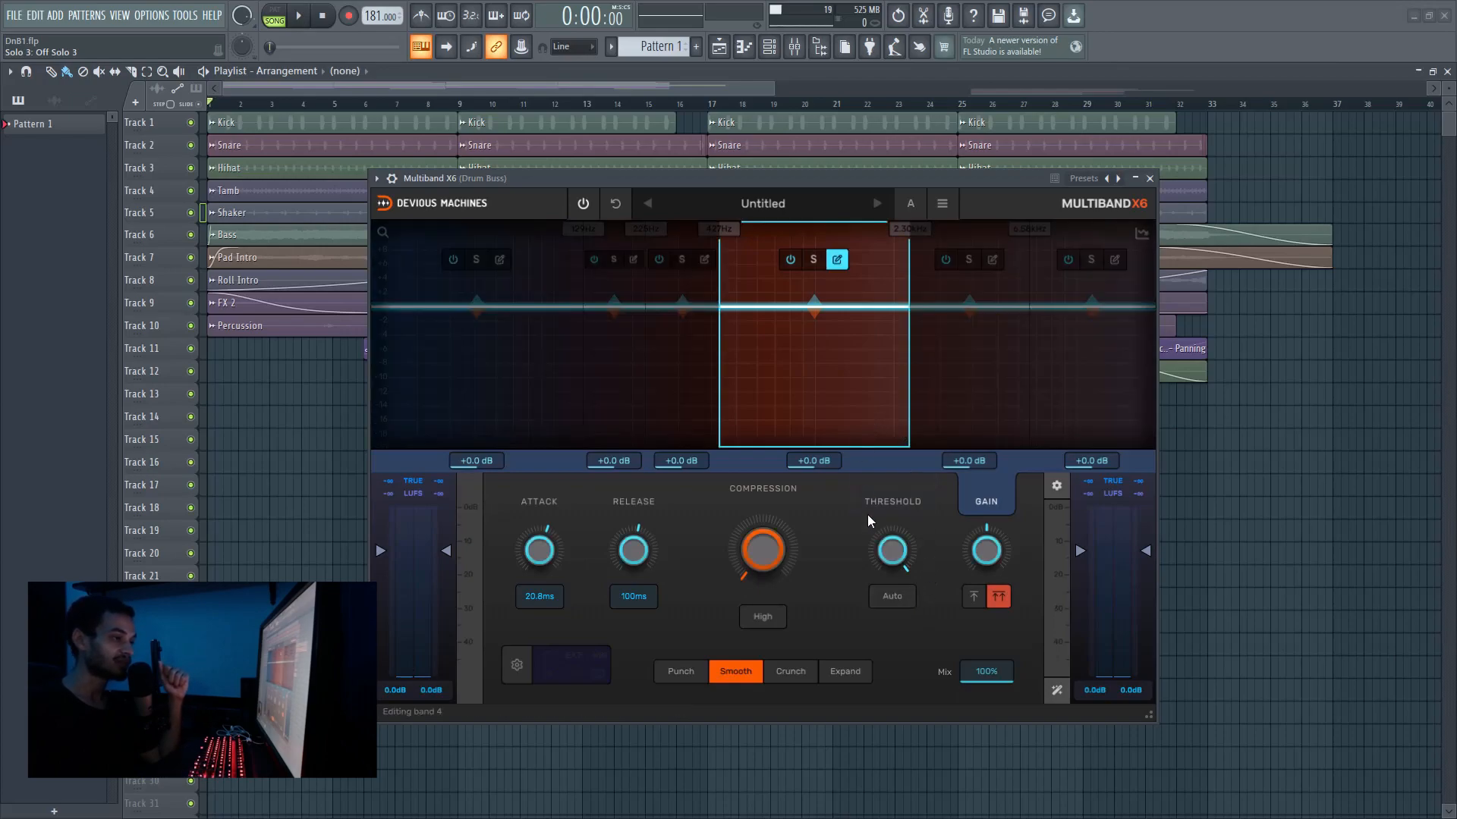
left_click(869, 441)
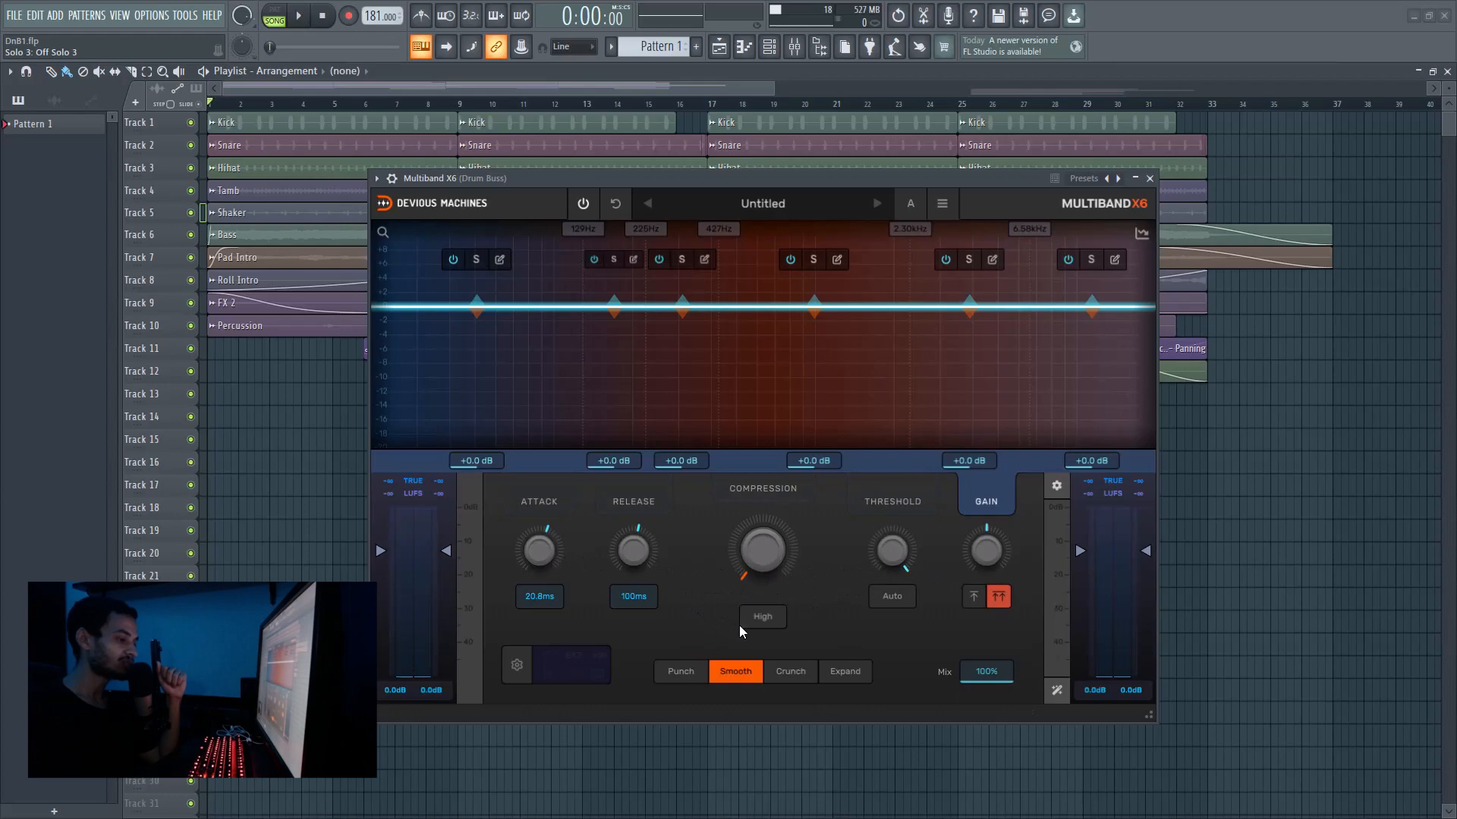
Set the compression amount of all bands to -21.3 dB and change the compressor mode to Expand.
mouse_move(800, 517)
left_mouse_down()
mouse_move(800, 494)
mouse_move(800, 517)
left_mouse_up()
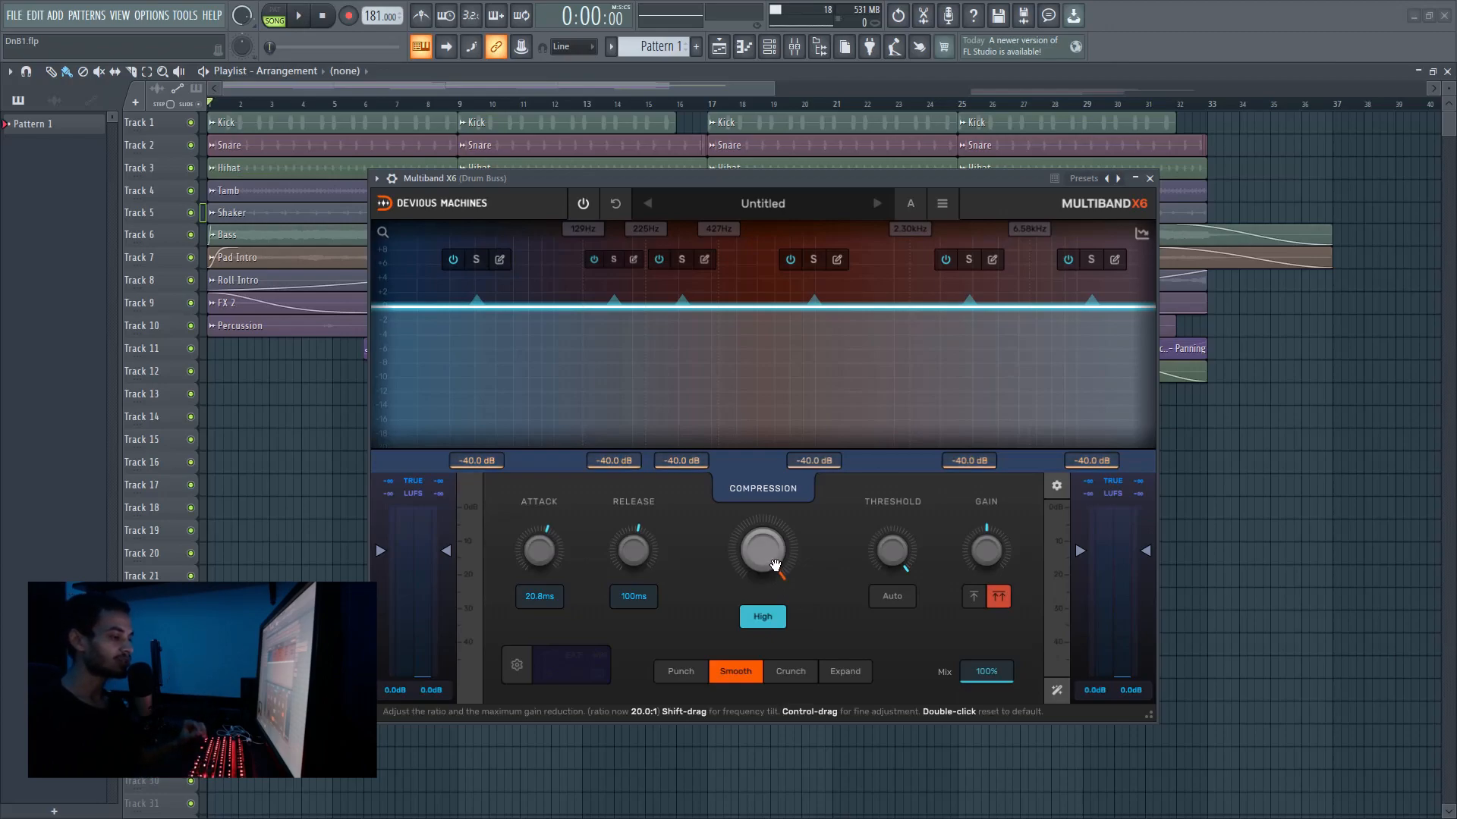
mouse_move(774, 562)
left_mouse_down()
mouse_move(771, 622)
mouse_move(771, 592)
left_mouse_up()
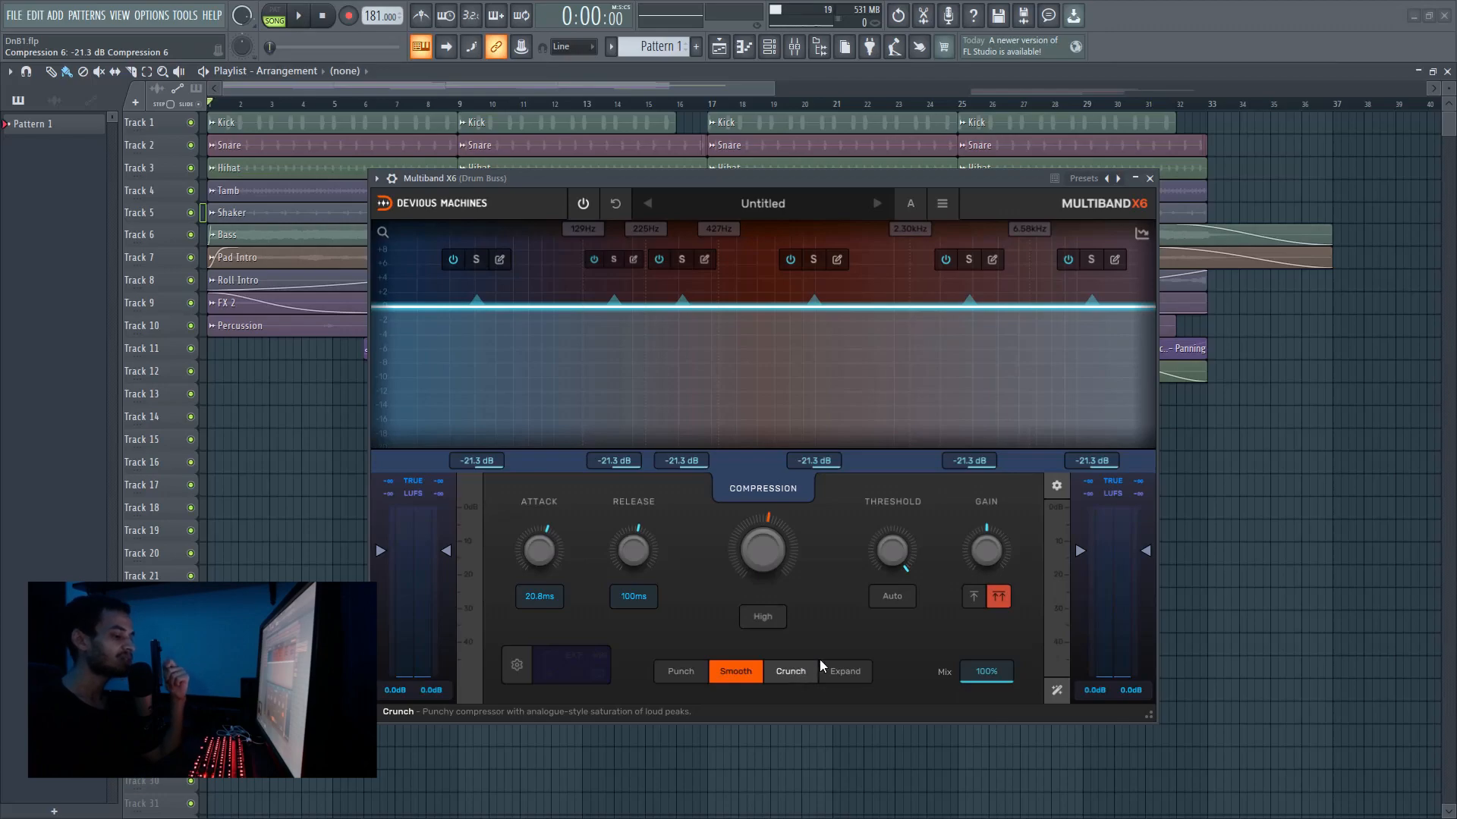
left_click(845, 671)
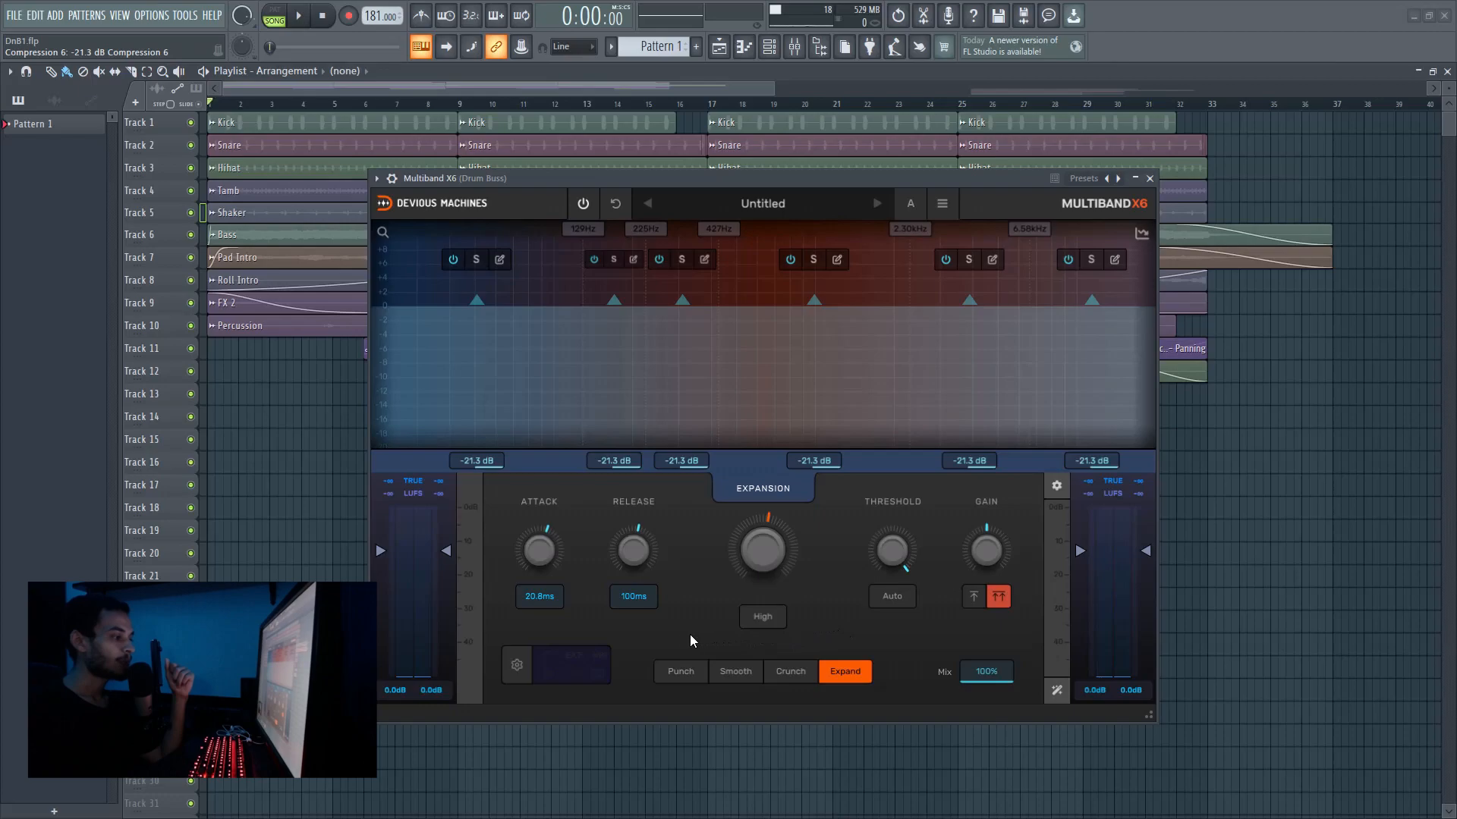
In the extra settings, keep stereo link at 100%, enable linear phase, set lookahead to 10 ms and oversampling to 4x.
left_click(522, 660)
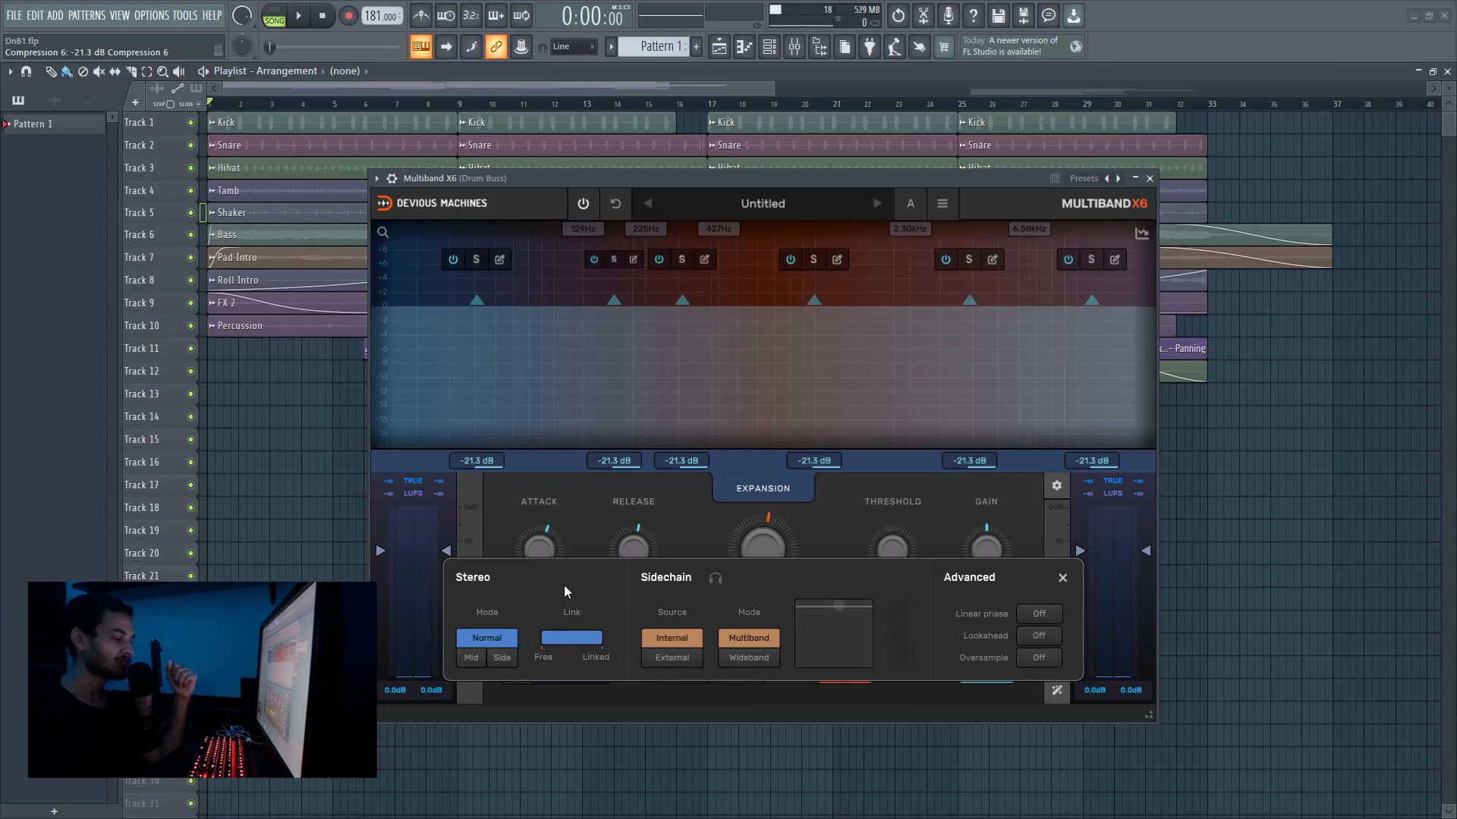
mouse_move(590, 643)
left_mouse_down()
mouse_move(523, 649)
mouse_move(607, 648)
left_mouse_up()
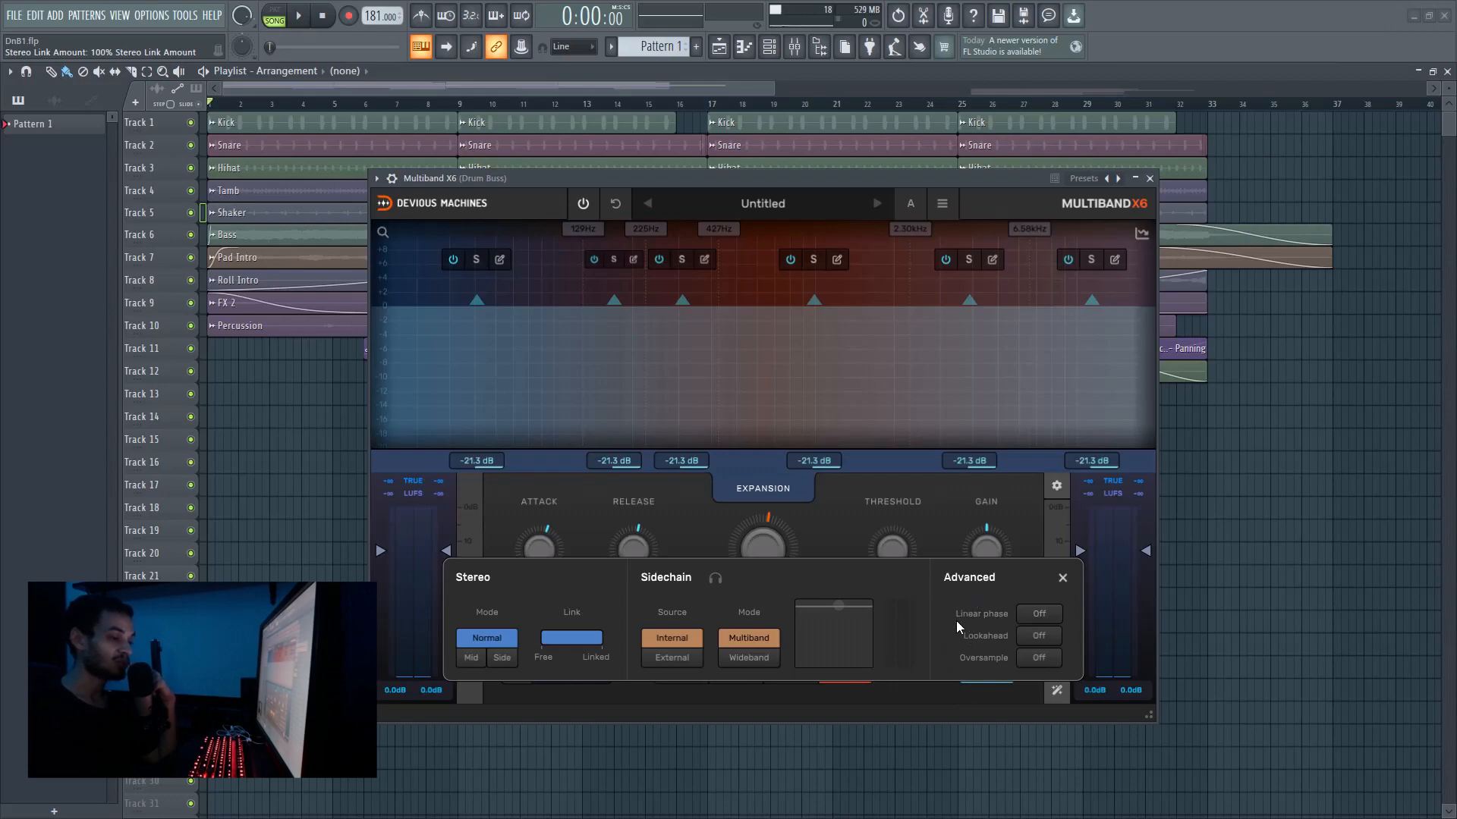
left_click(1032, 615)
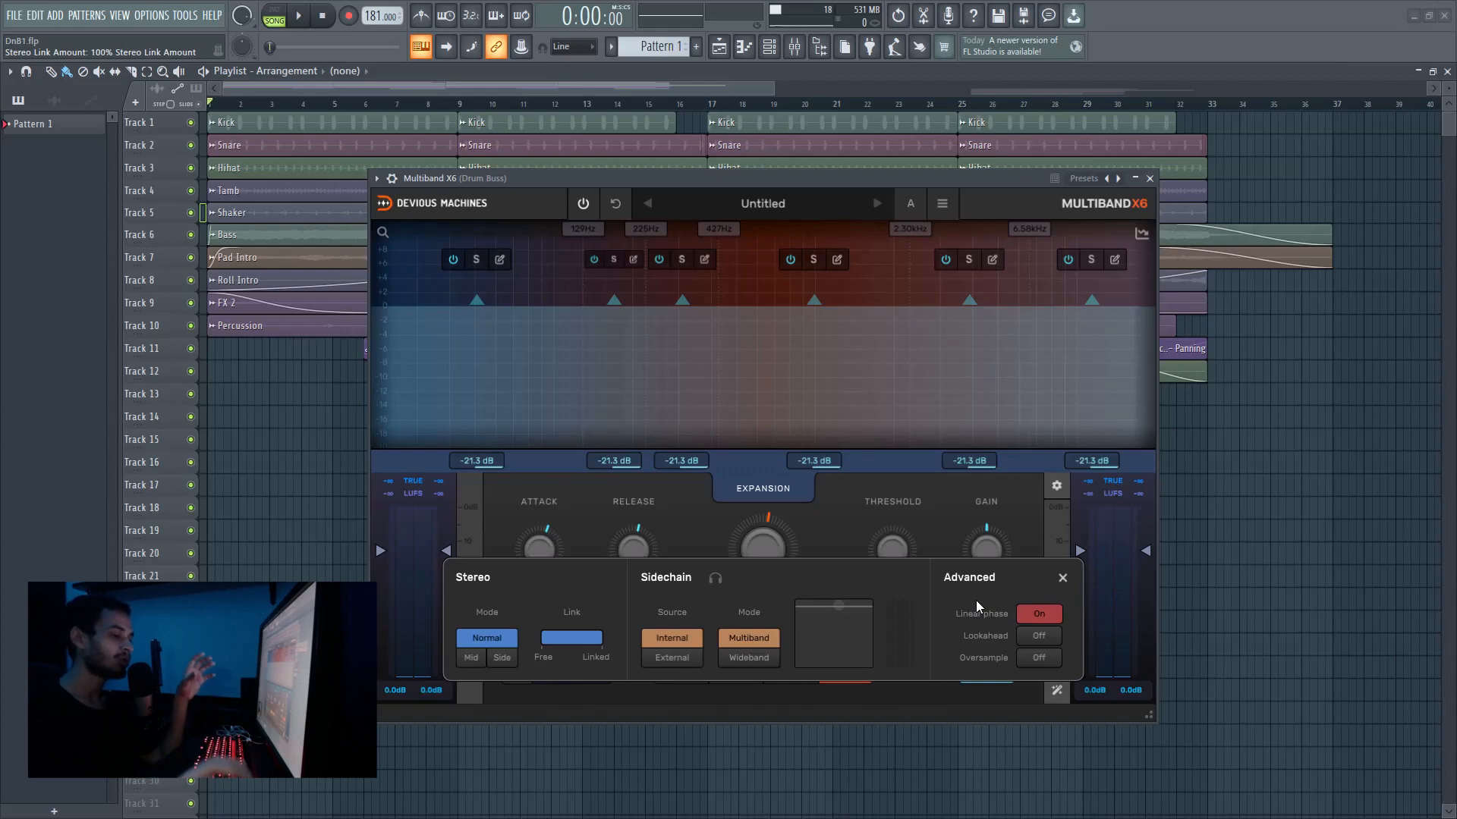
left_click(1031, 634)
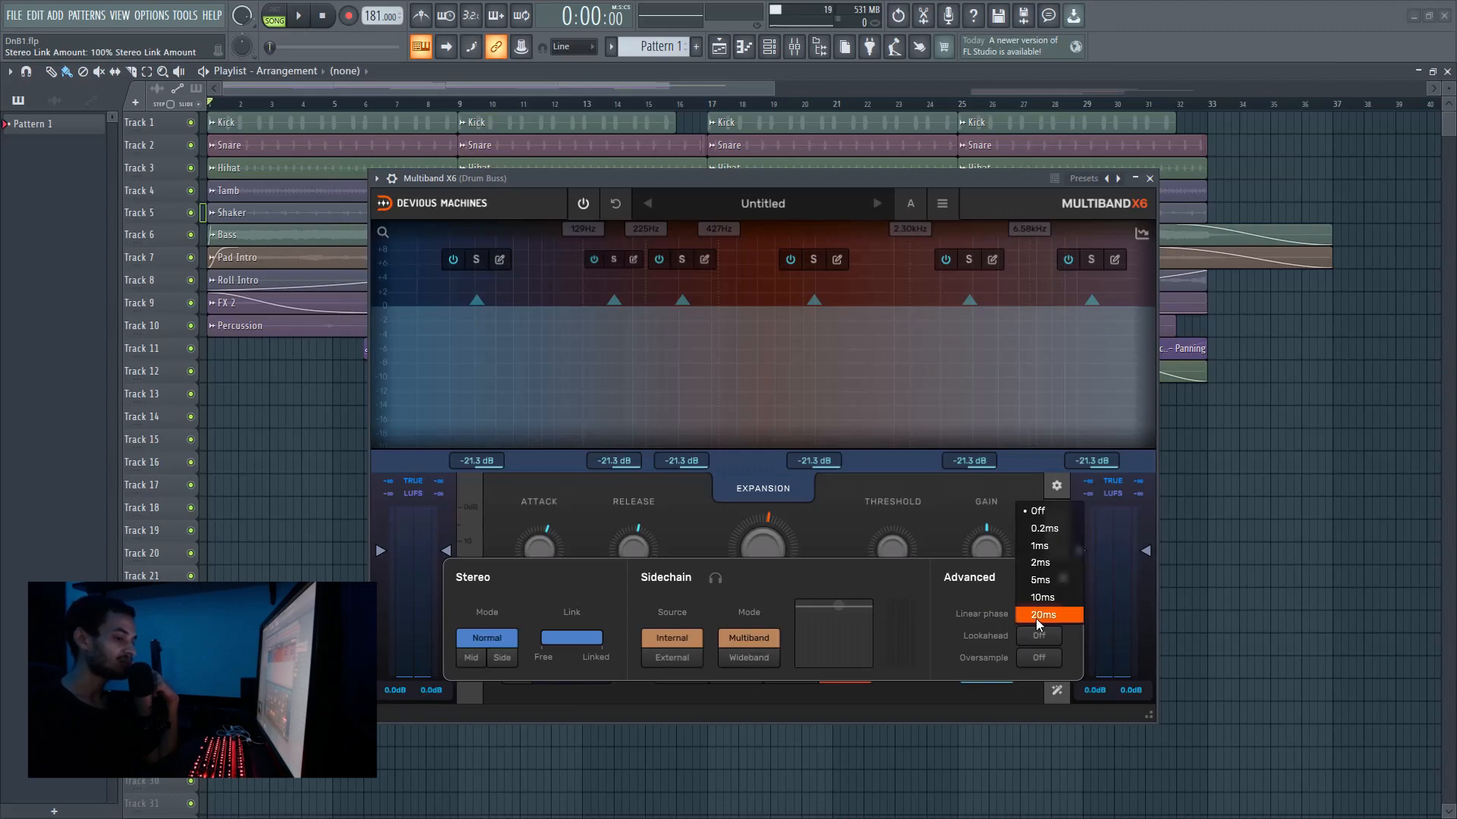
left_click(1042, 597)
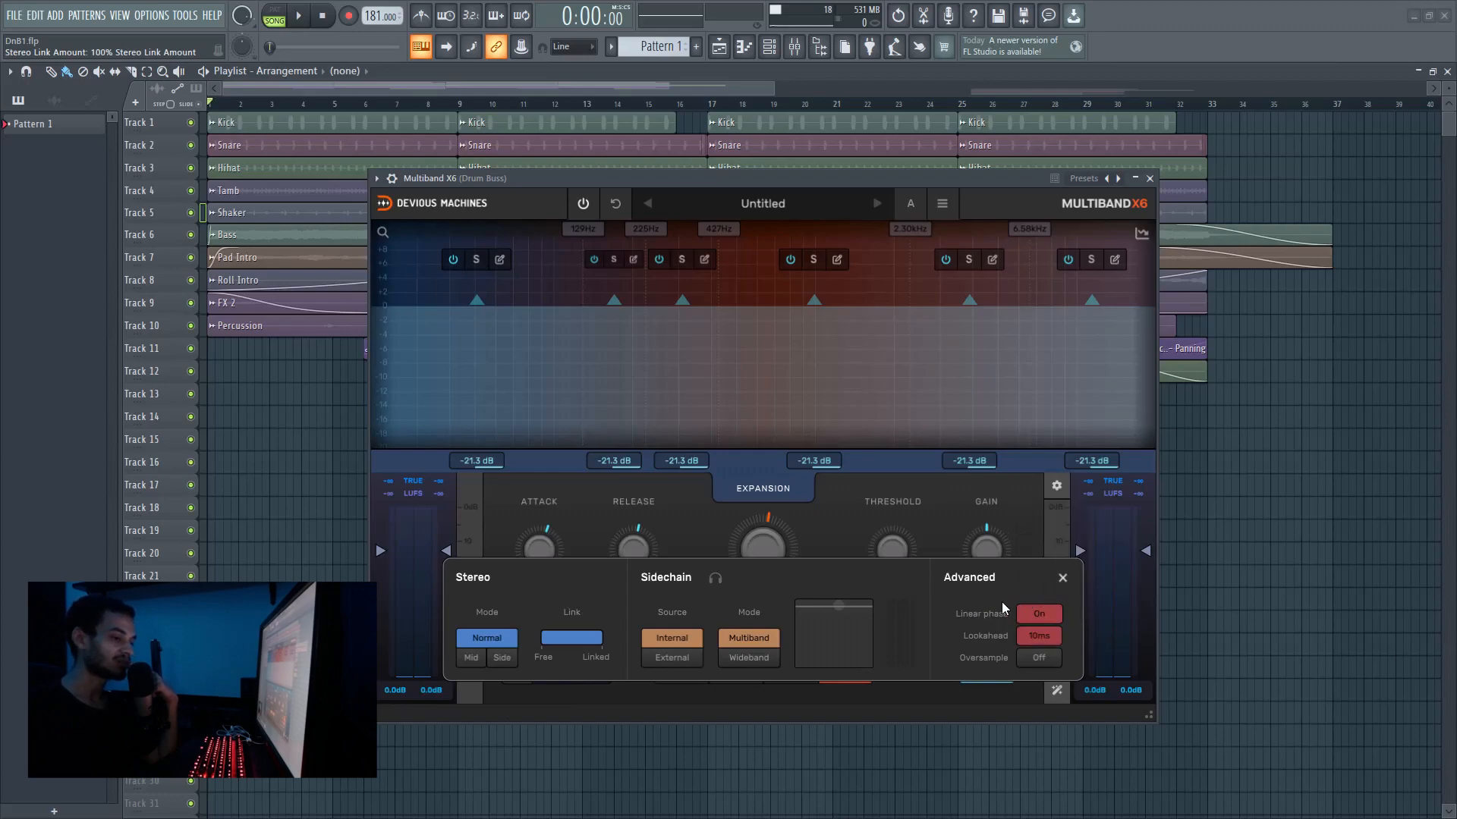
left_click(1038, 657)
left_click(1038, 642)
left_click(1061, 578)
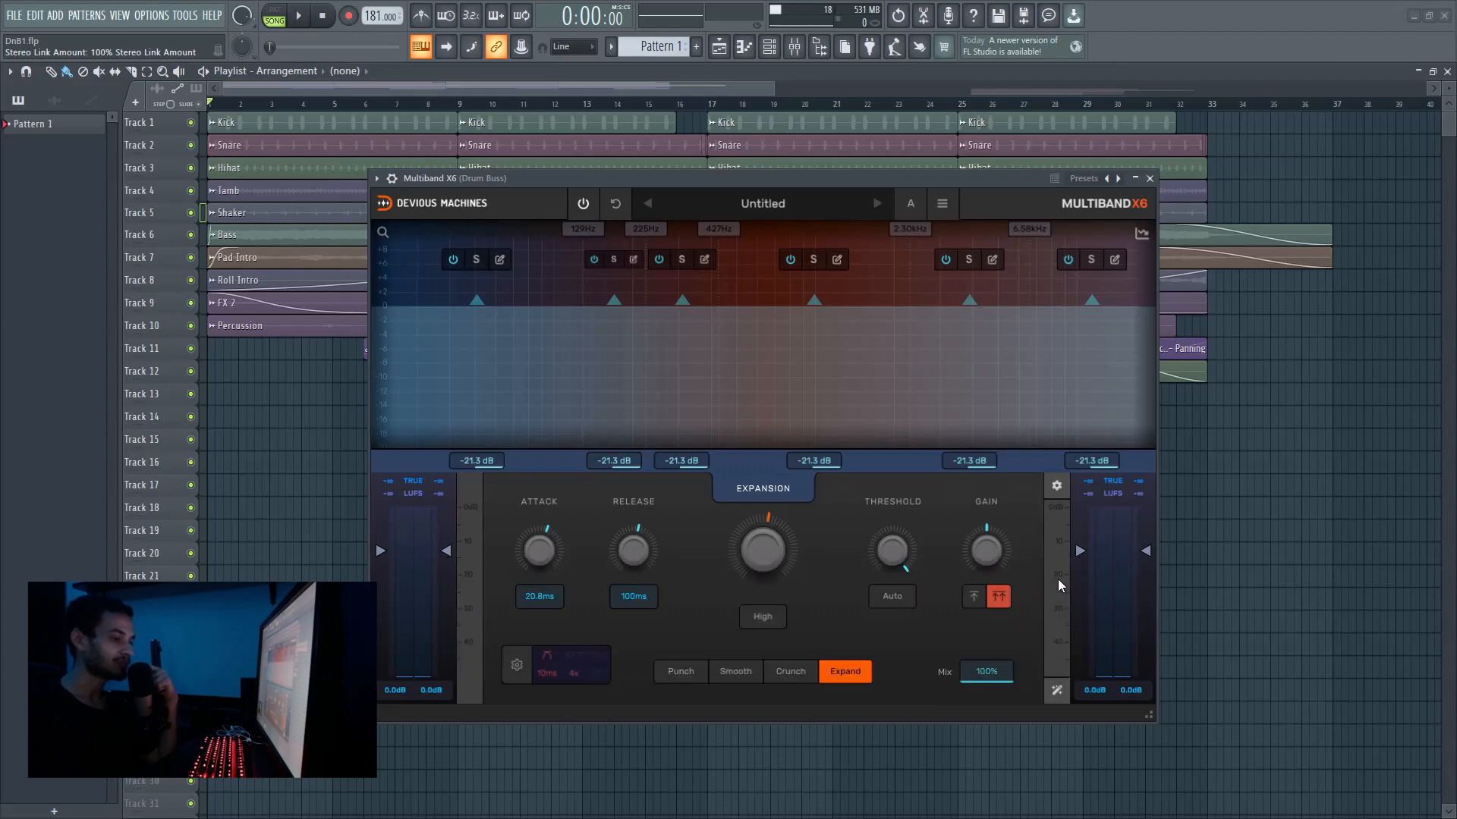
Switch to Crunch mode with a lower threshold, and tilt the compression from 0 dB in the lowest band to -5.5 dB in the highest.
left_click_drag(758, 553, 781, 433)
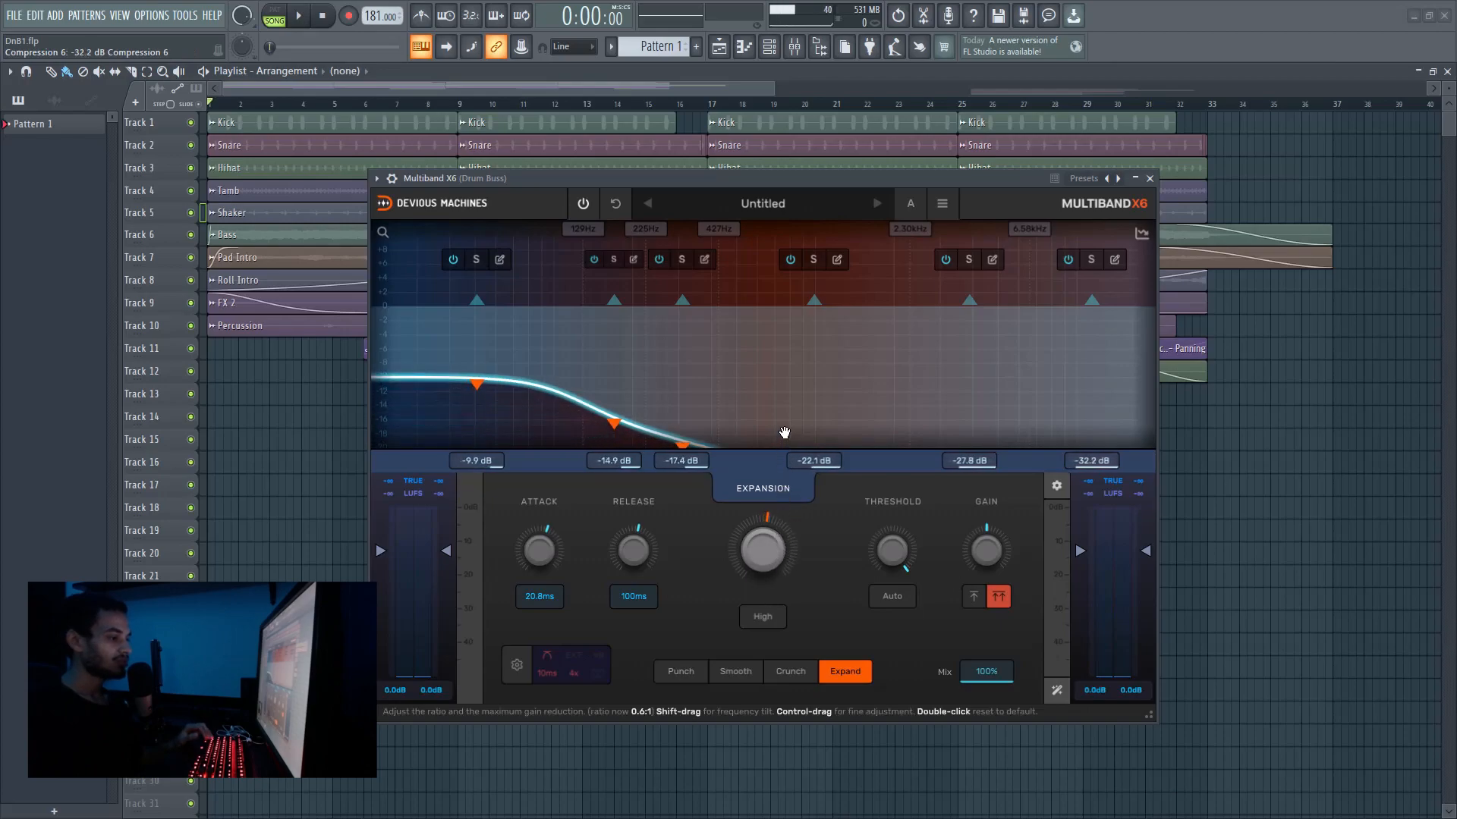
left_click(789, 671)
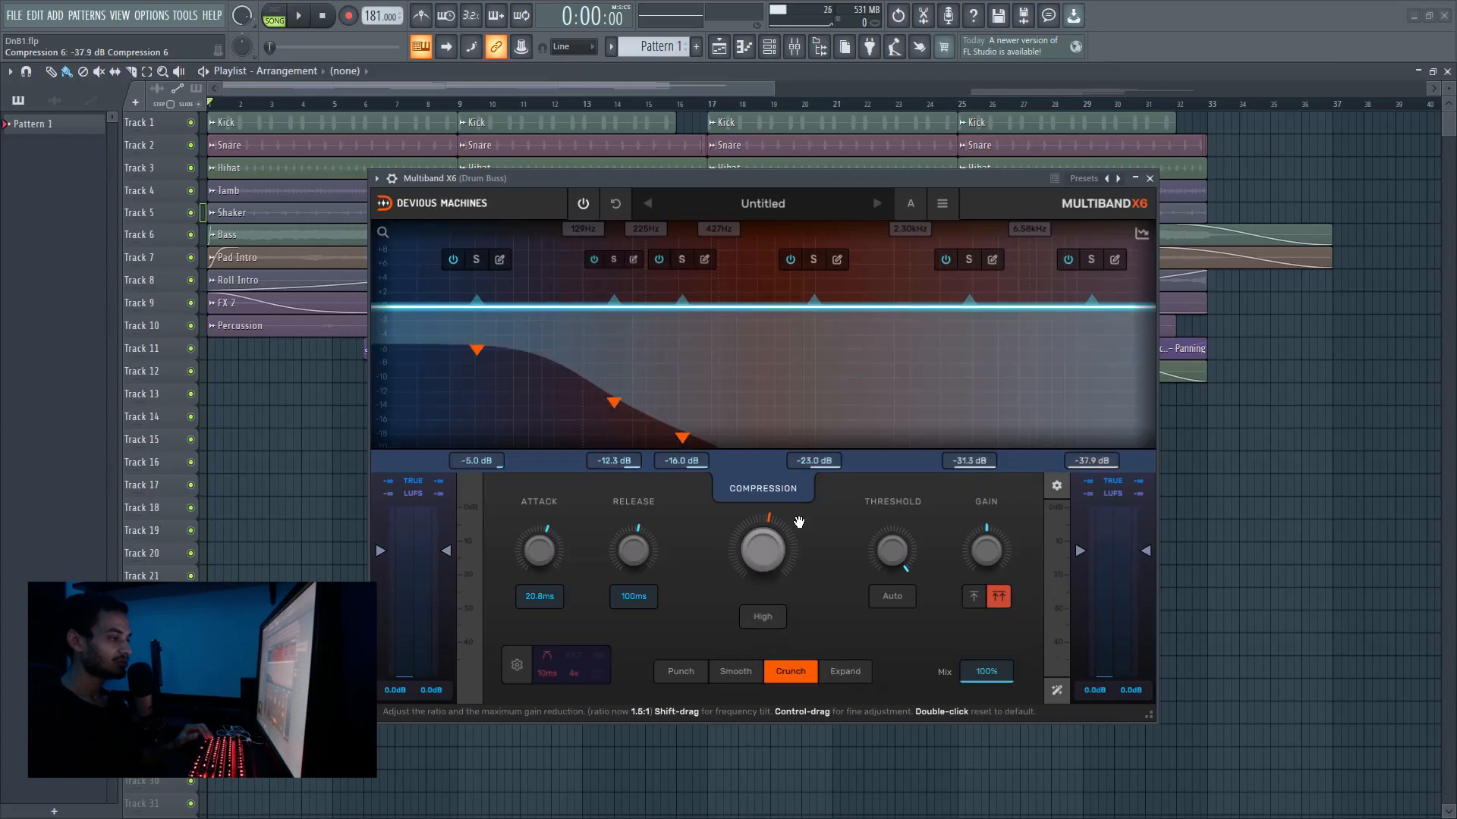
left_click_drag(892, 551, 892, 575)
left_click_drag(765, 558, 765, 594)
left_click_drag(810, 447, 800, 449)
mouse_move(750, 564)
left_mouse_down()
mouse_move(750, 533)
mouse_move(766, 584)
left_mouse_up()
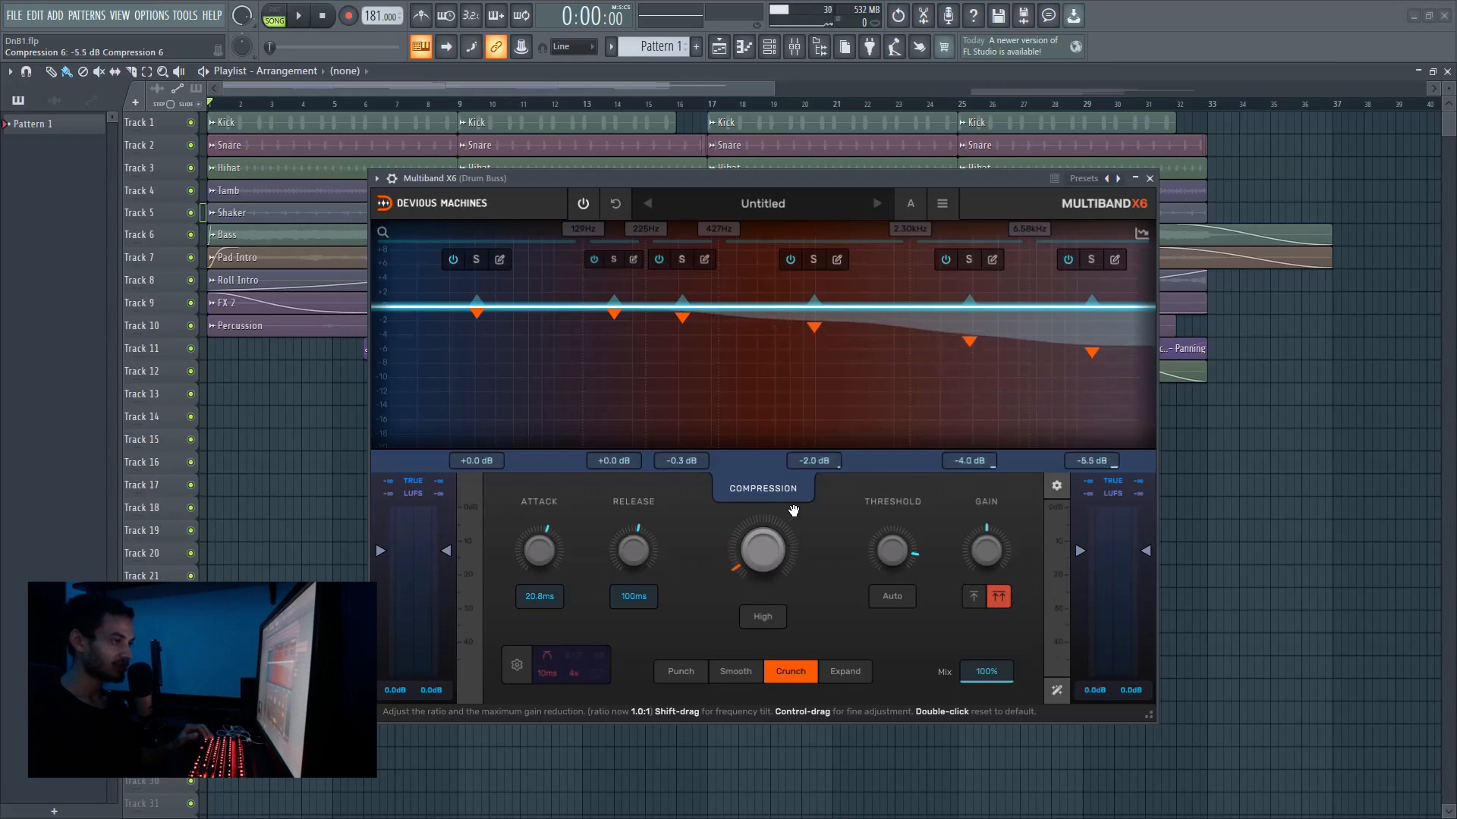
Reset the compression amount and tilt it slightly toward the lows, from about -11.1 dB in the lowest band to -8.7 dB in the highest.
double_click(769, 561)
left_click_drag(763, 563, 726, 529)
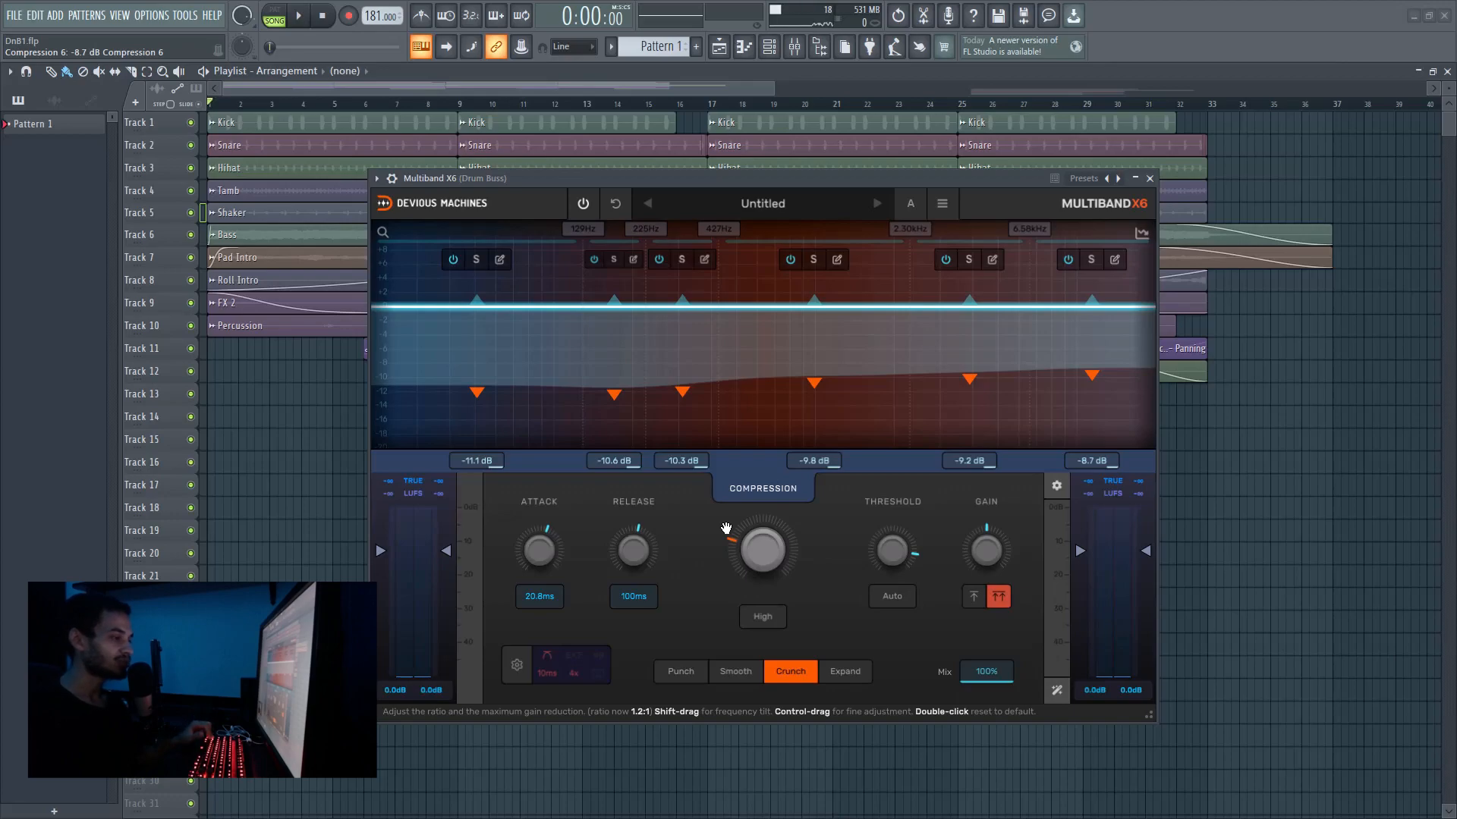
left_click_drag(726, 529, 758, 555)
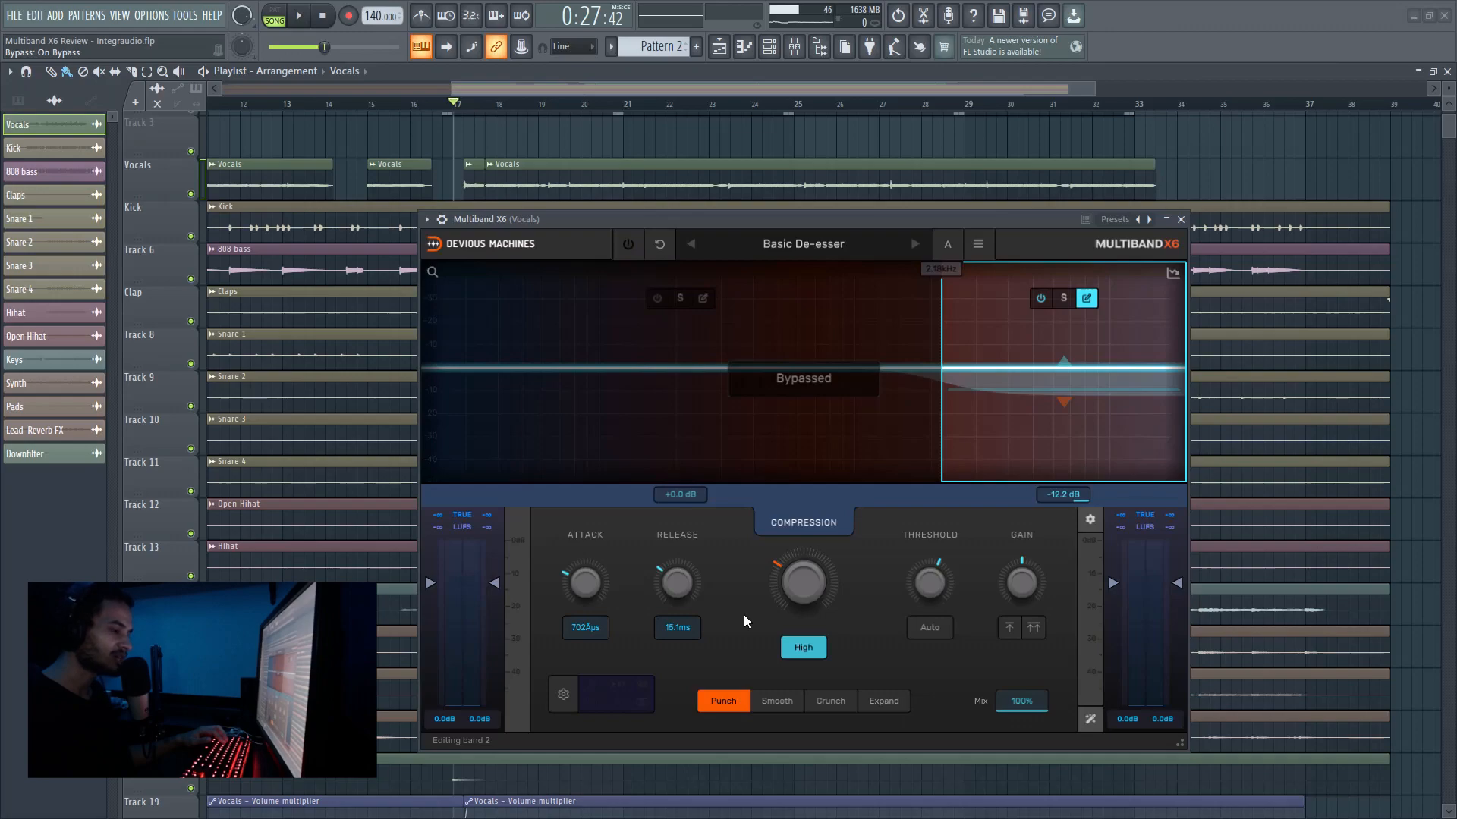
Play the vocals with the Basic De-esser bypassed, turn its bypass off, and play the same section again for comparison.
key("space")
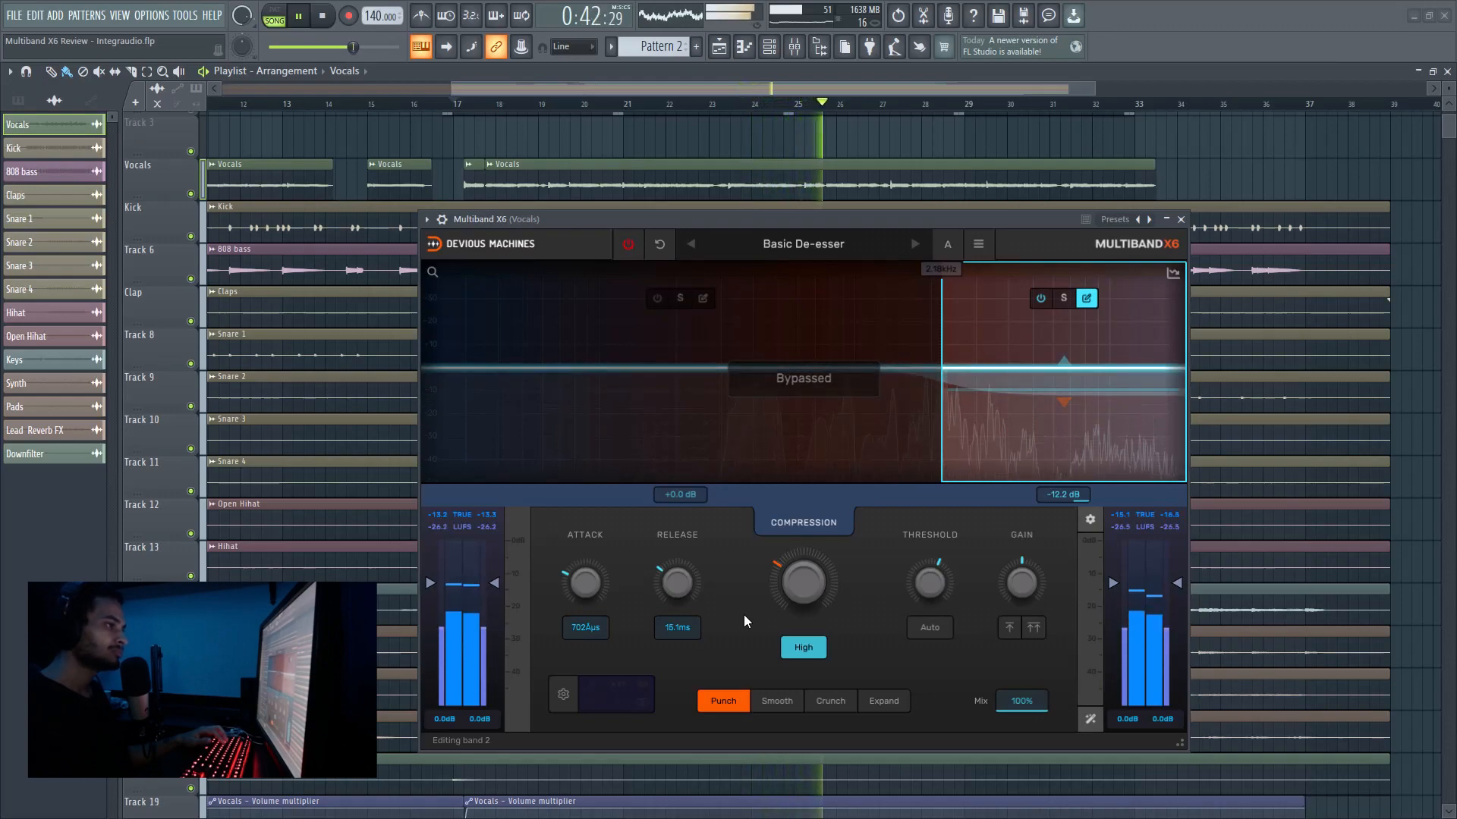
key("space")
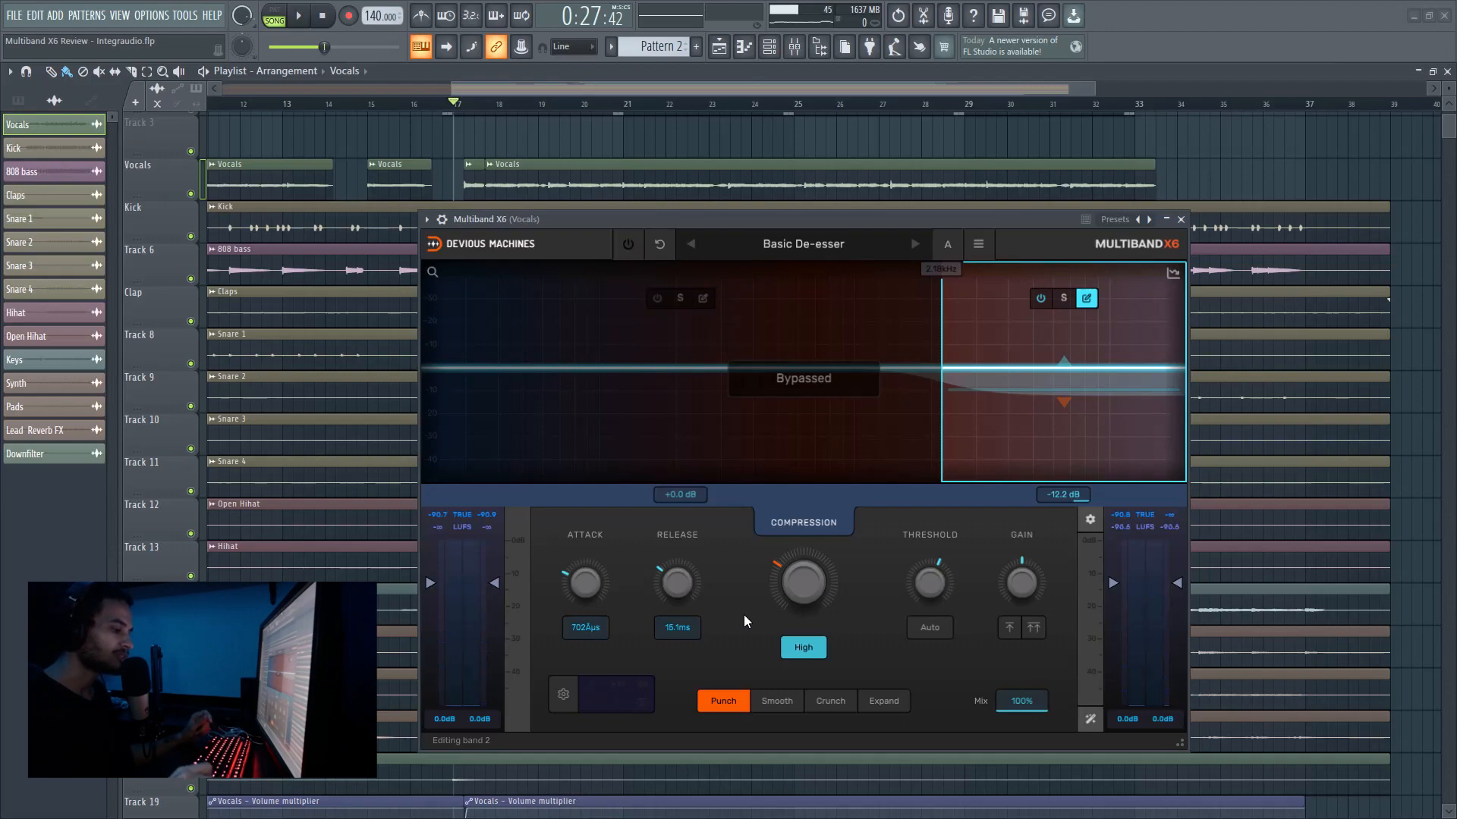
left_click(628, 245)
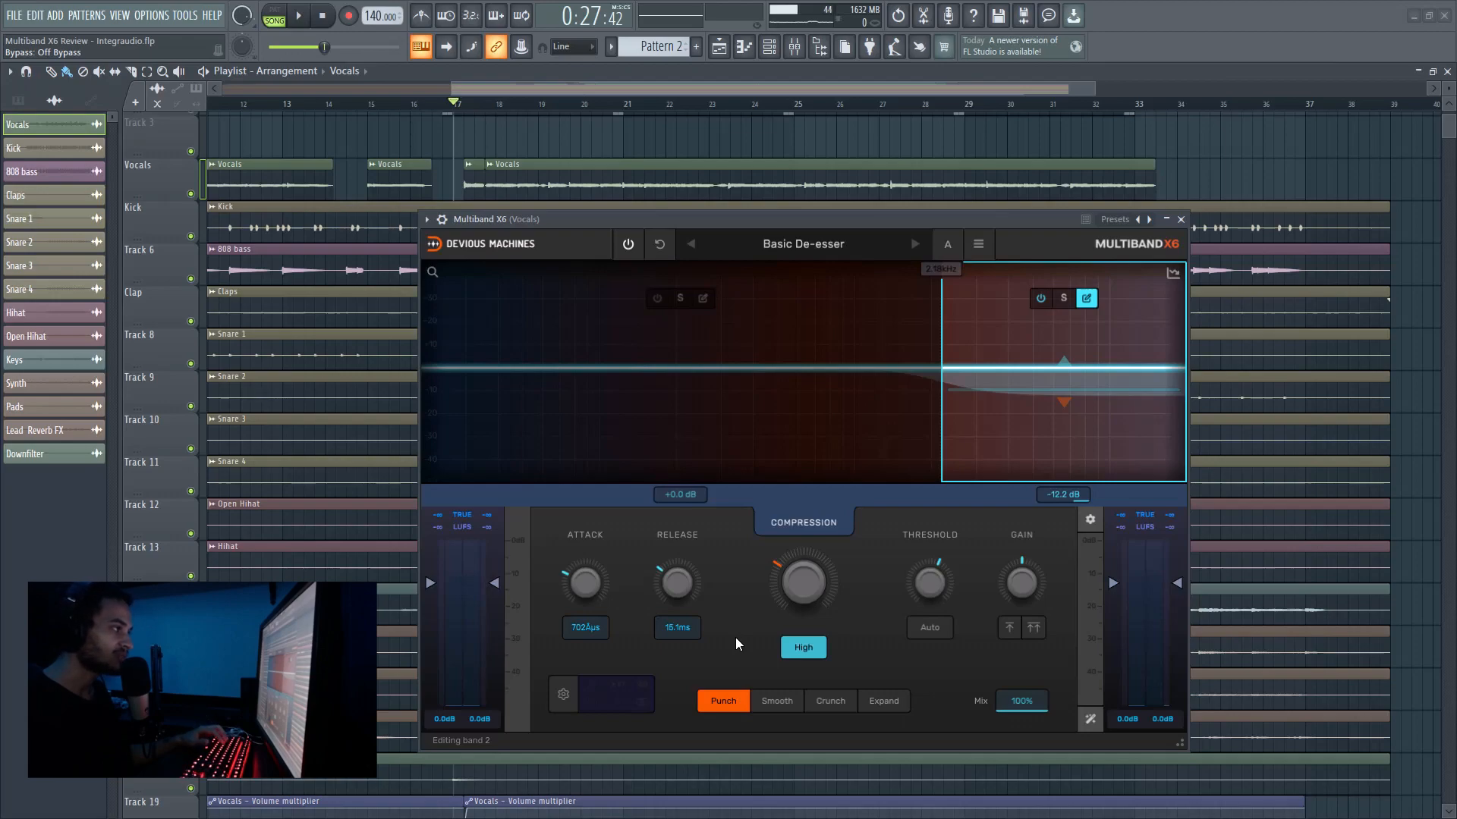
key("space")
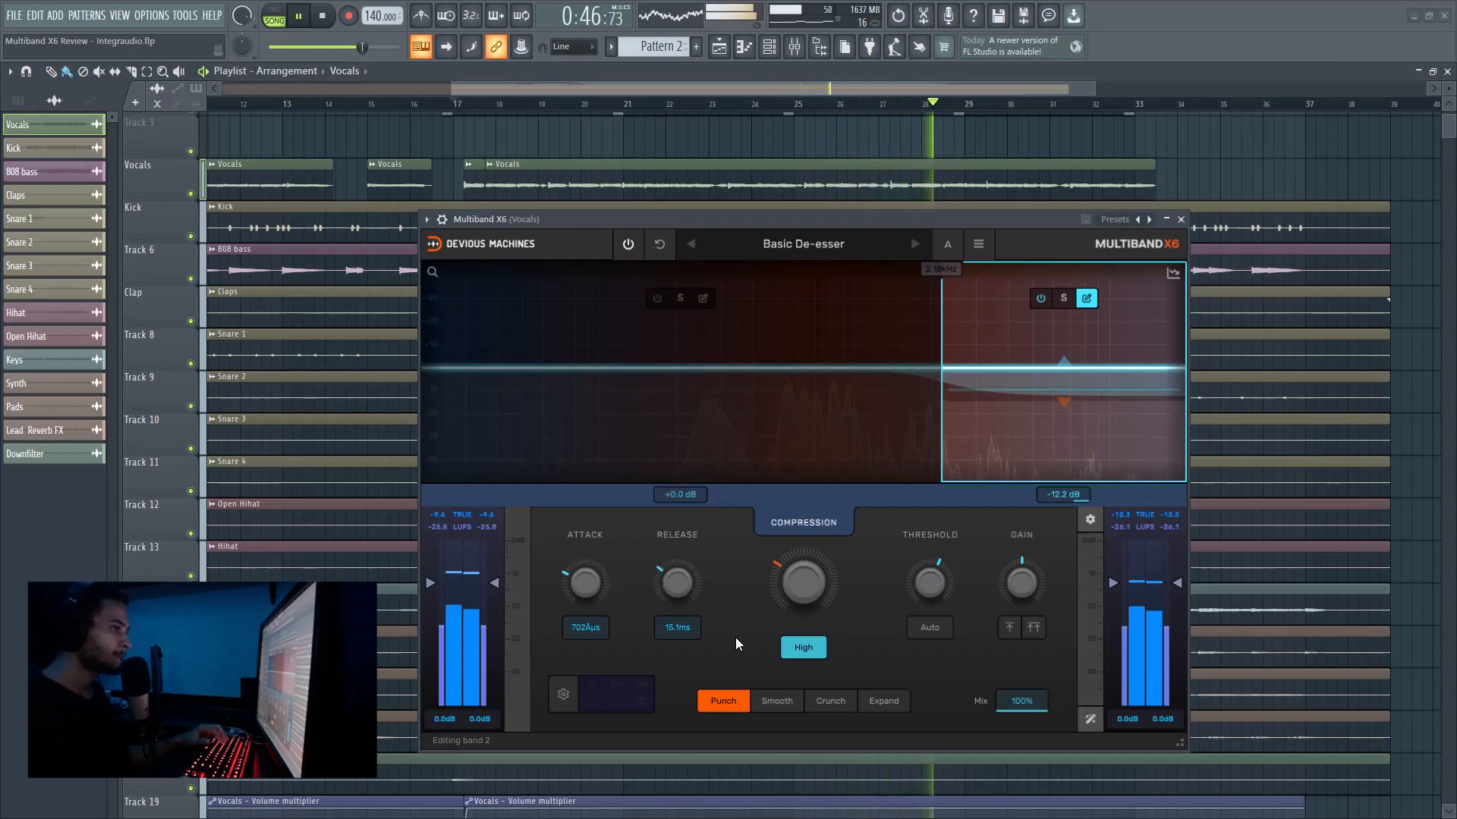
key("space")
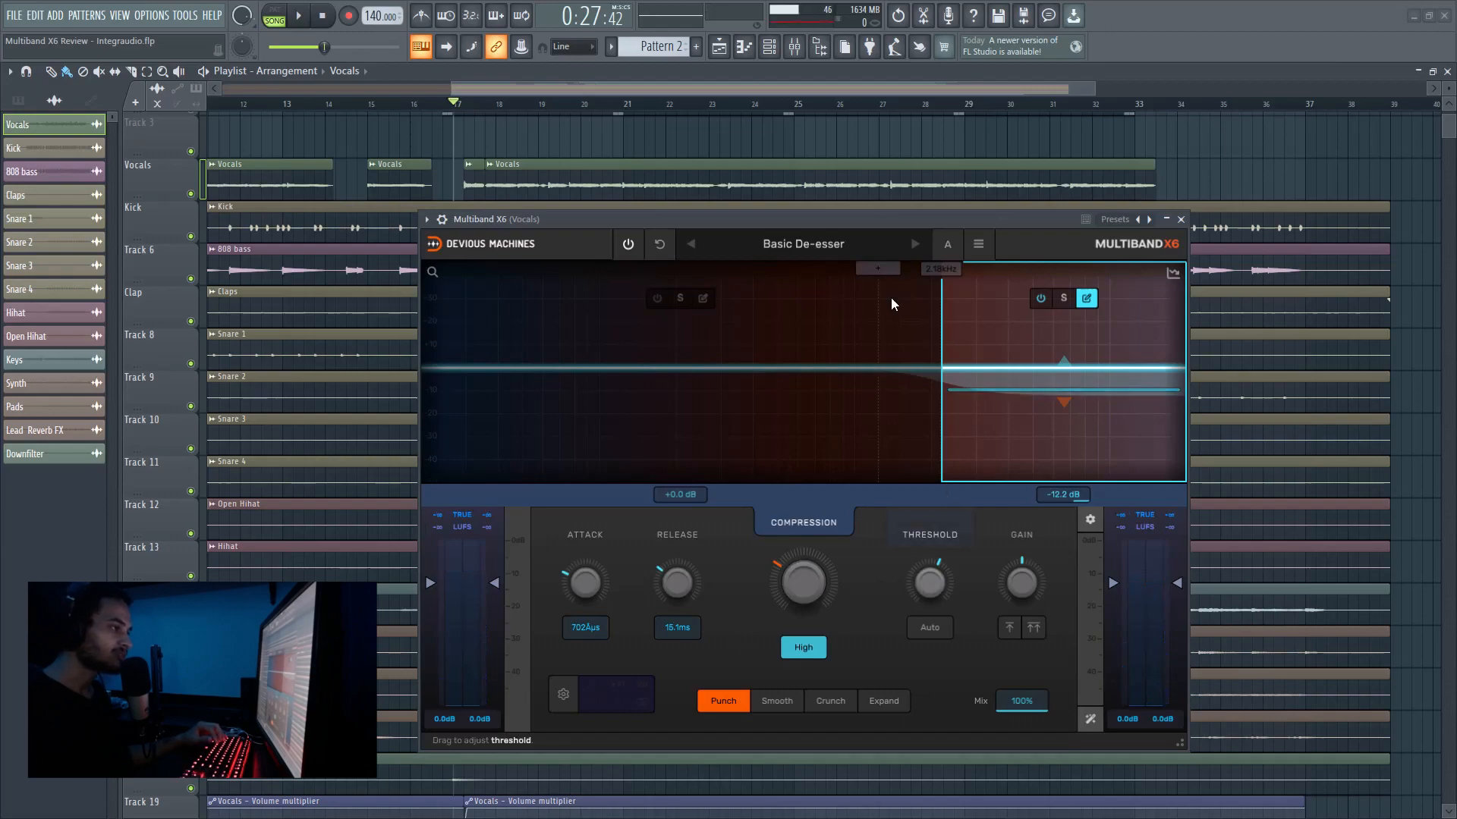
Browse the factory preset categories and close the list without loading a preset.
left_click(813, 252)
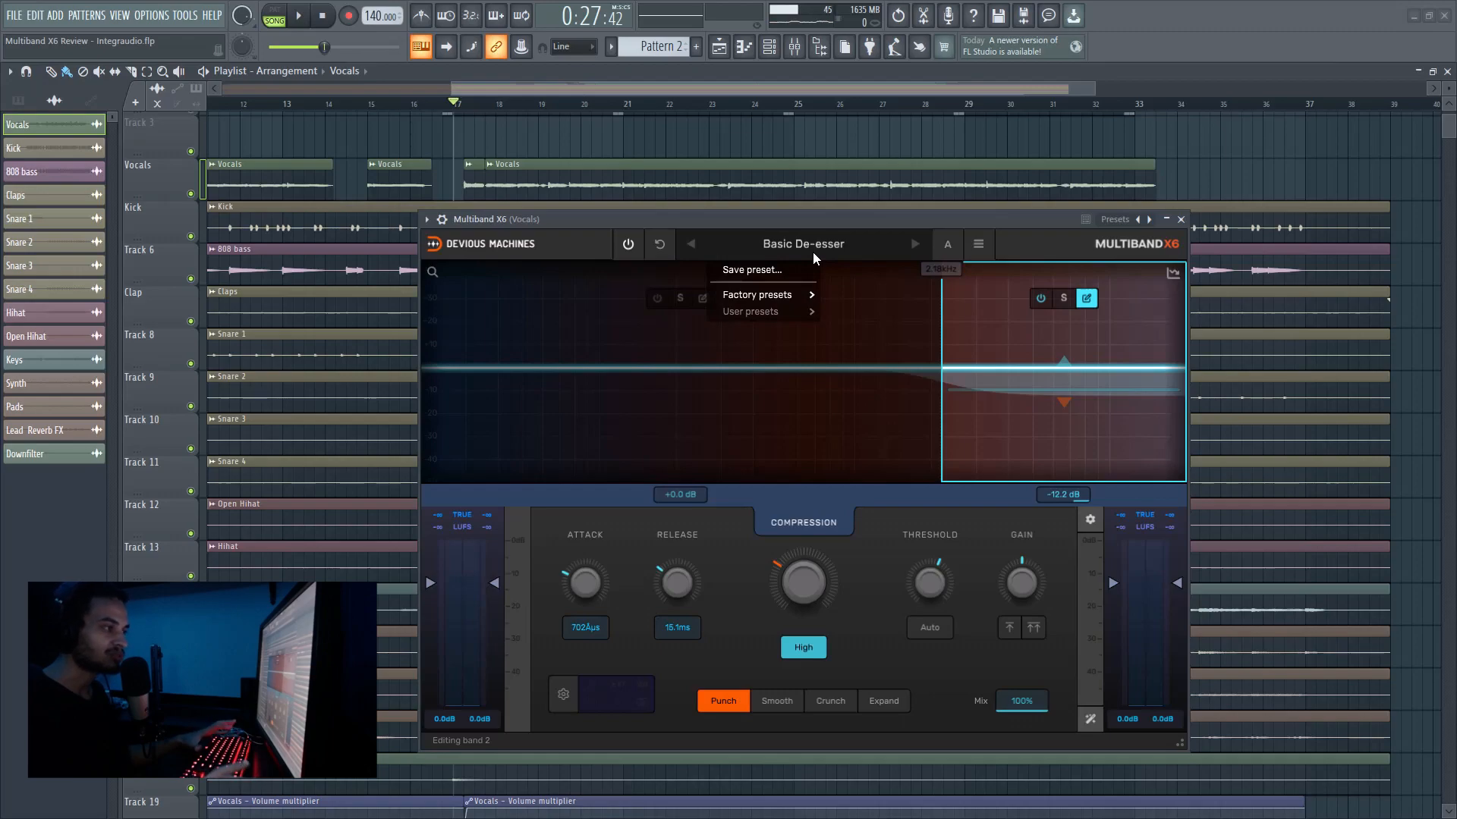
mouse_move(797, 296)
mouse_move(861, 480)
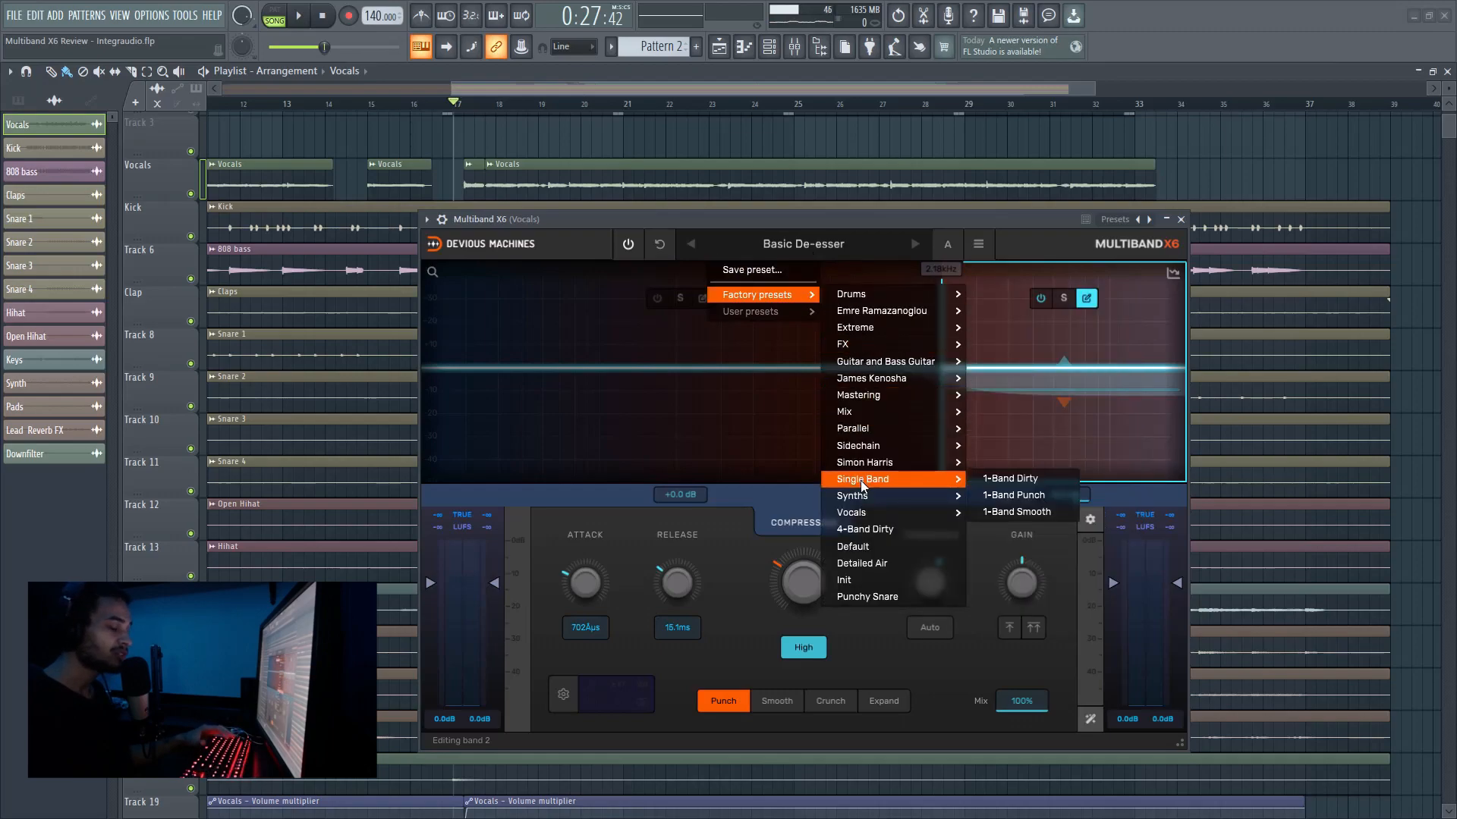
mouse_move(877, 427)
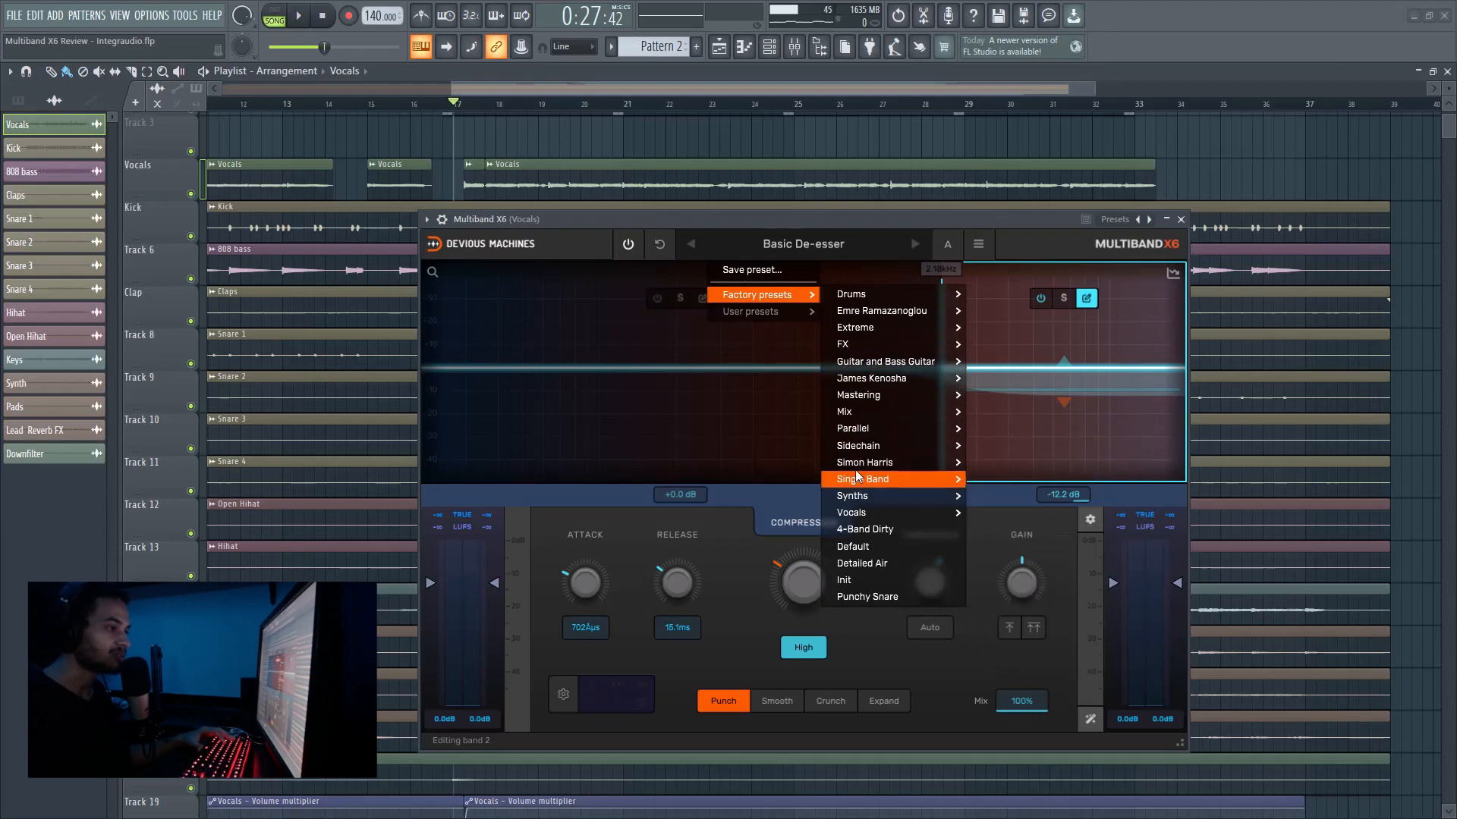
left_click(807, 225)
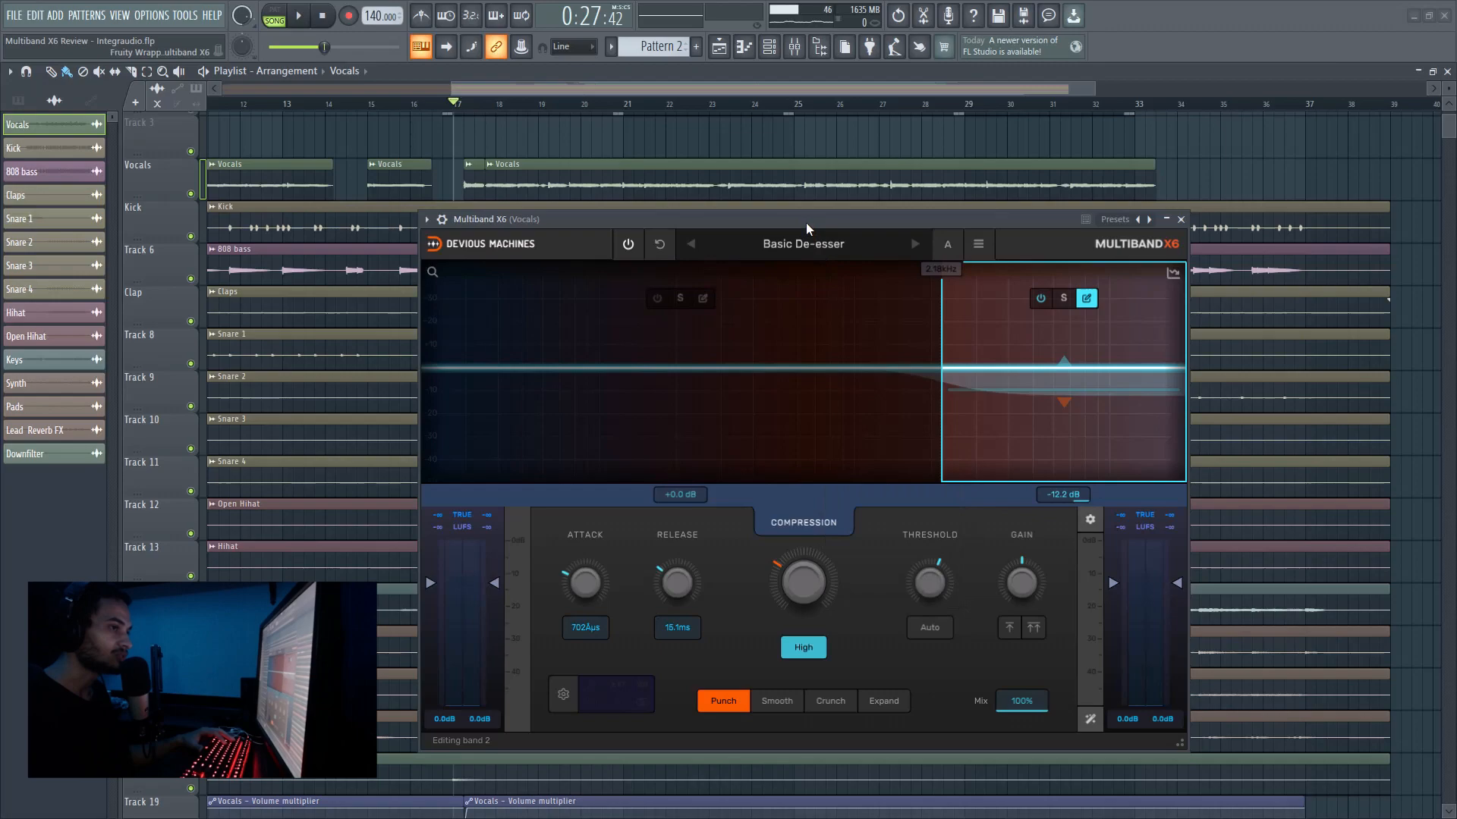
Close the de-esser and open the second Multiband X6 on the Vocals mixer track, with its window moved clear after closing the mixer.
left_click(1180, 220)
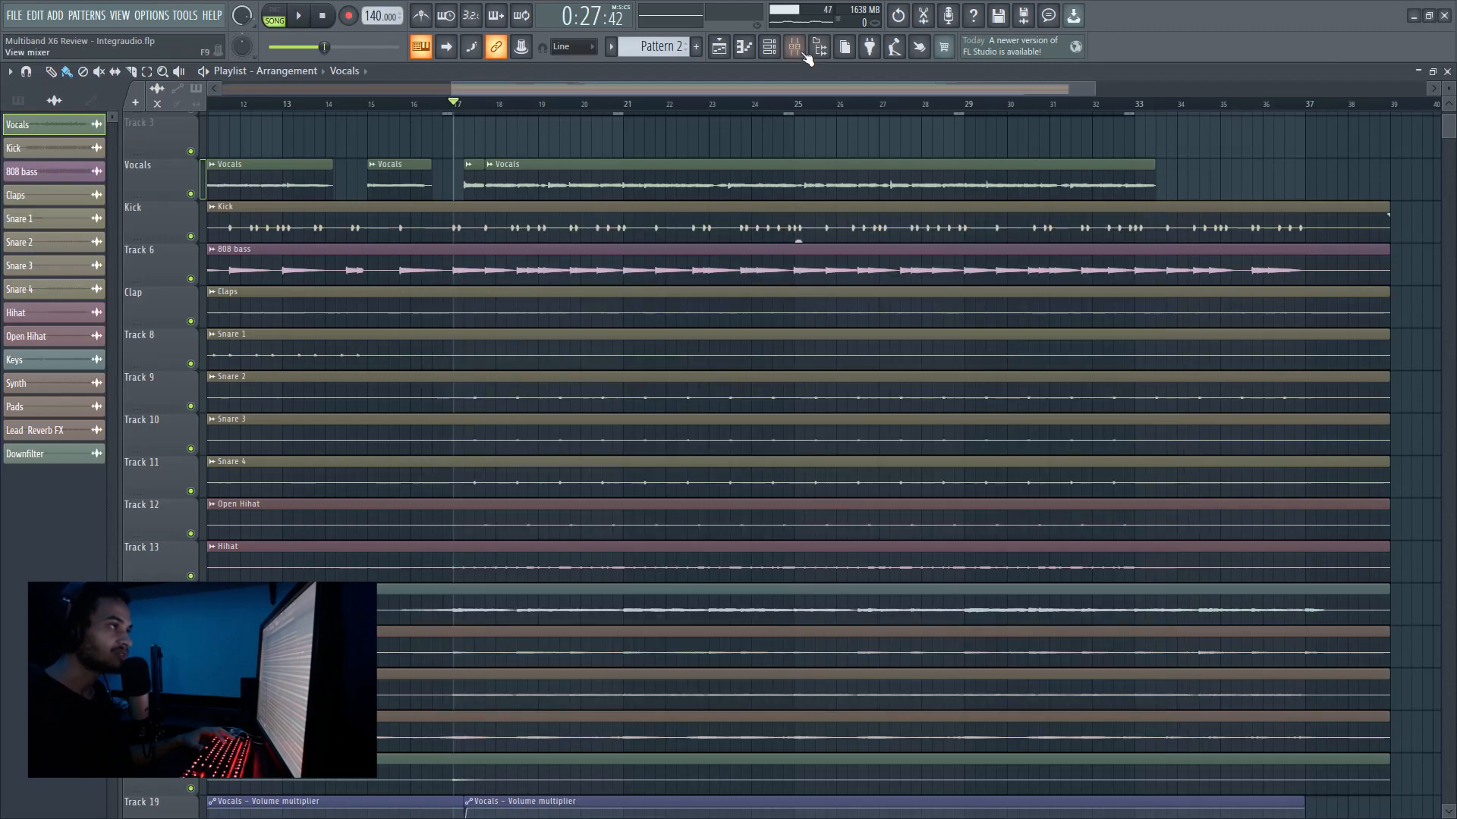
key("F9")
left_click(1130, 348)
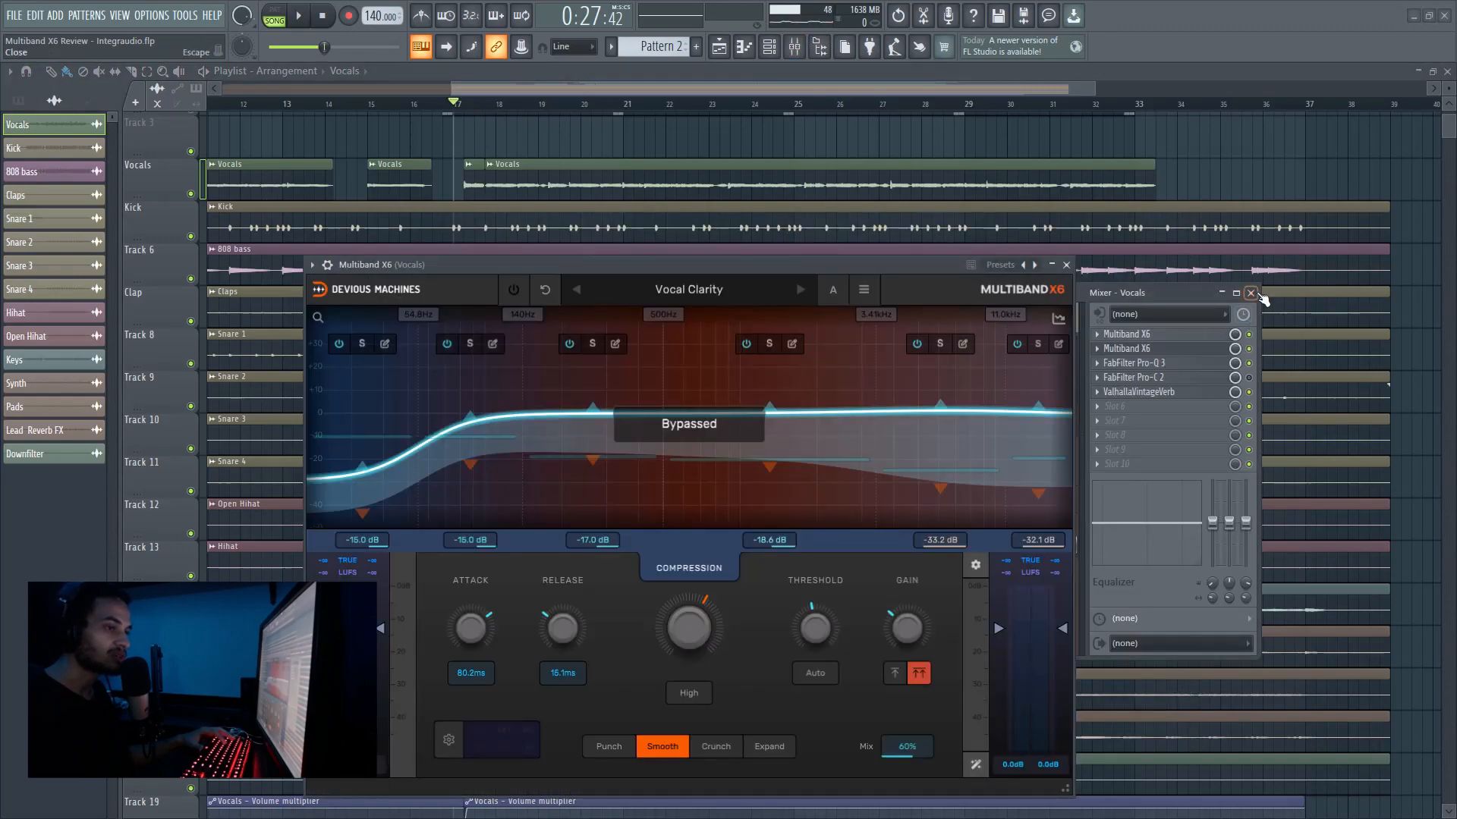
left_click(1250, 292)
left_click_drag(814, 266, 863, 215)
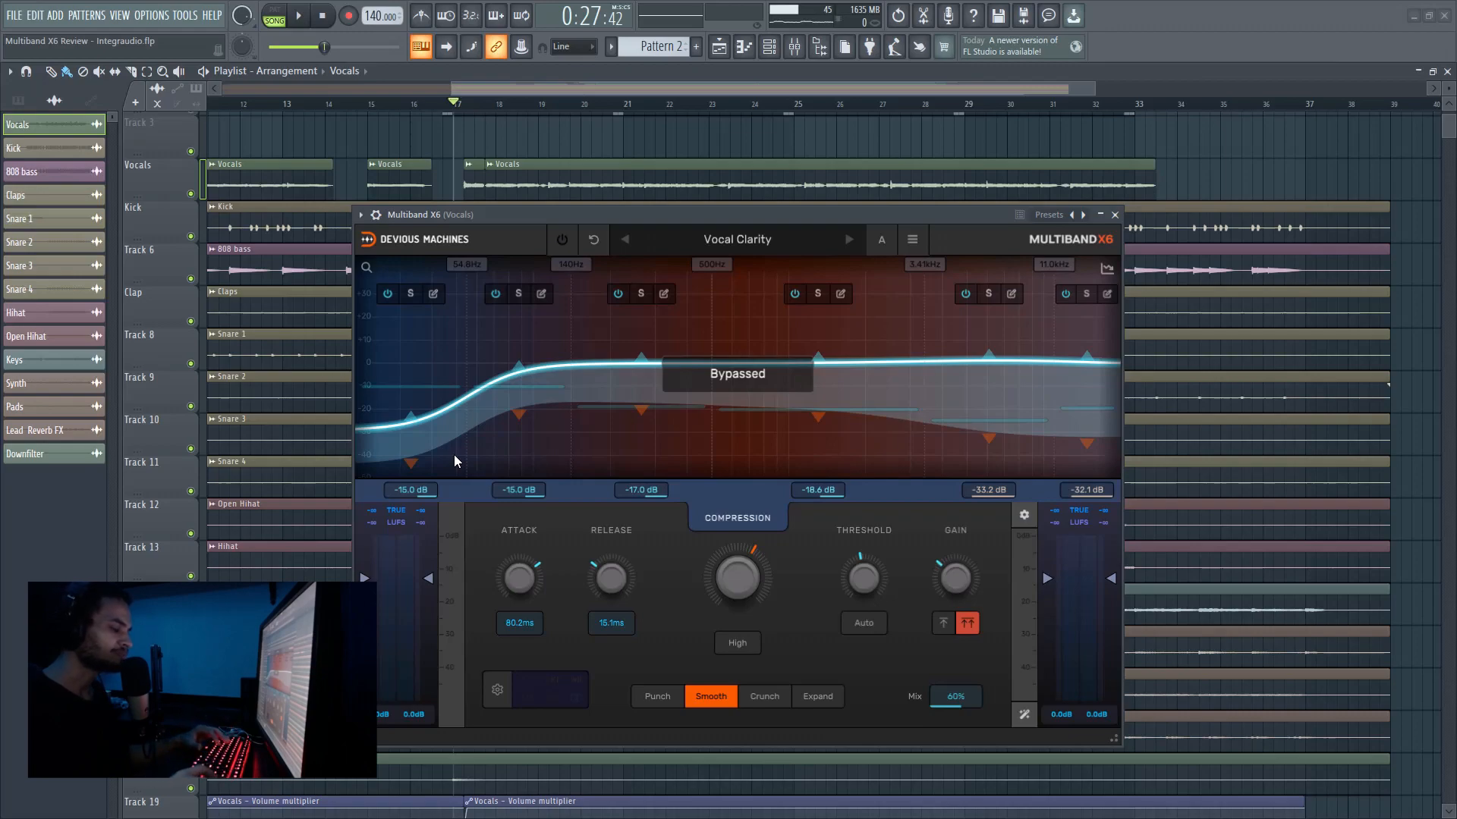
Turn off bypass on the Vocal Clarity instance and play the vocals through it.
left_click(562, 239)
left_click_drag(609, 213, 626, 222)
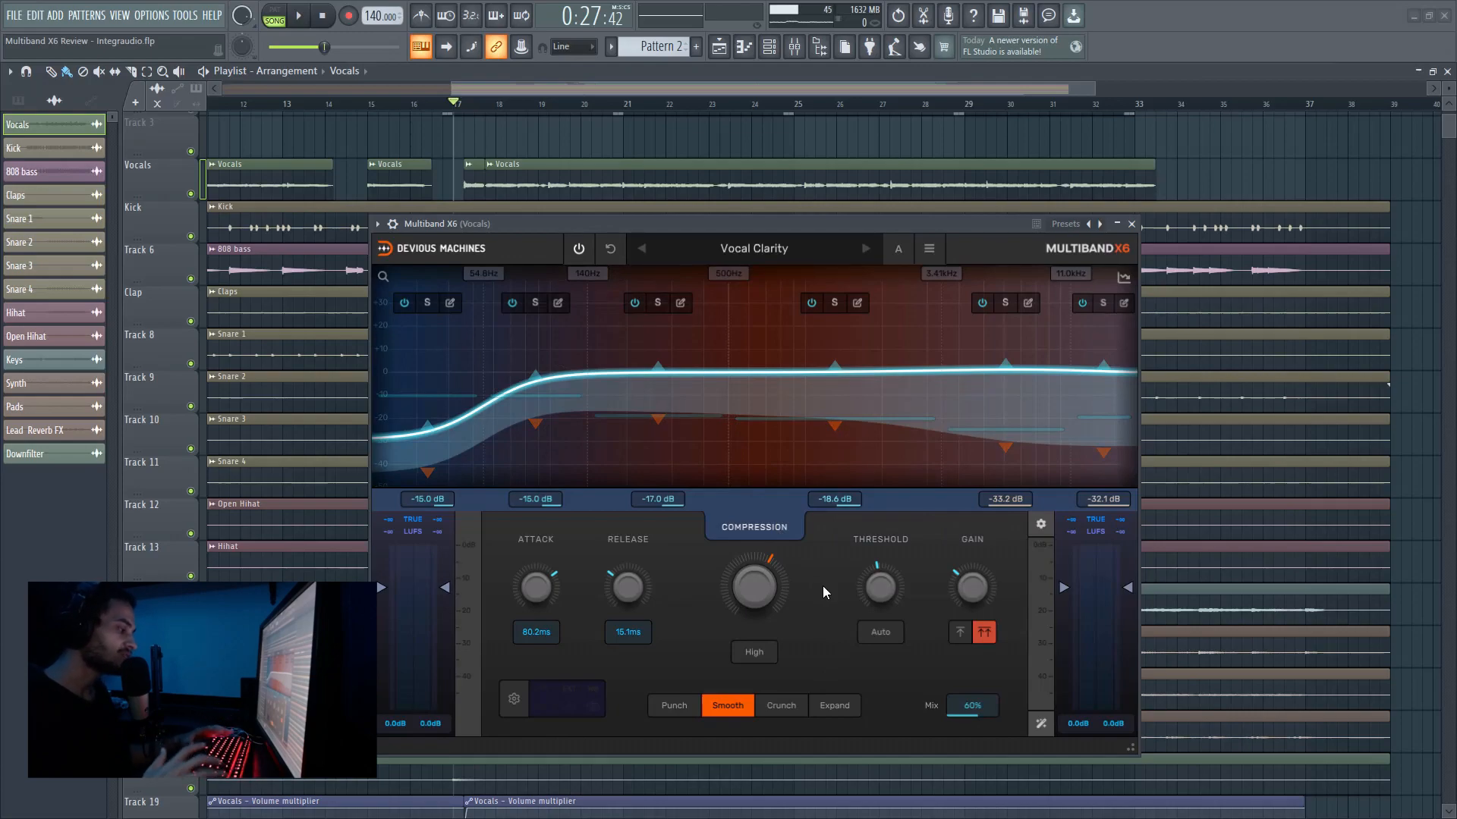
key("space")
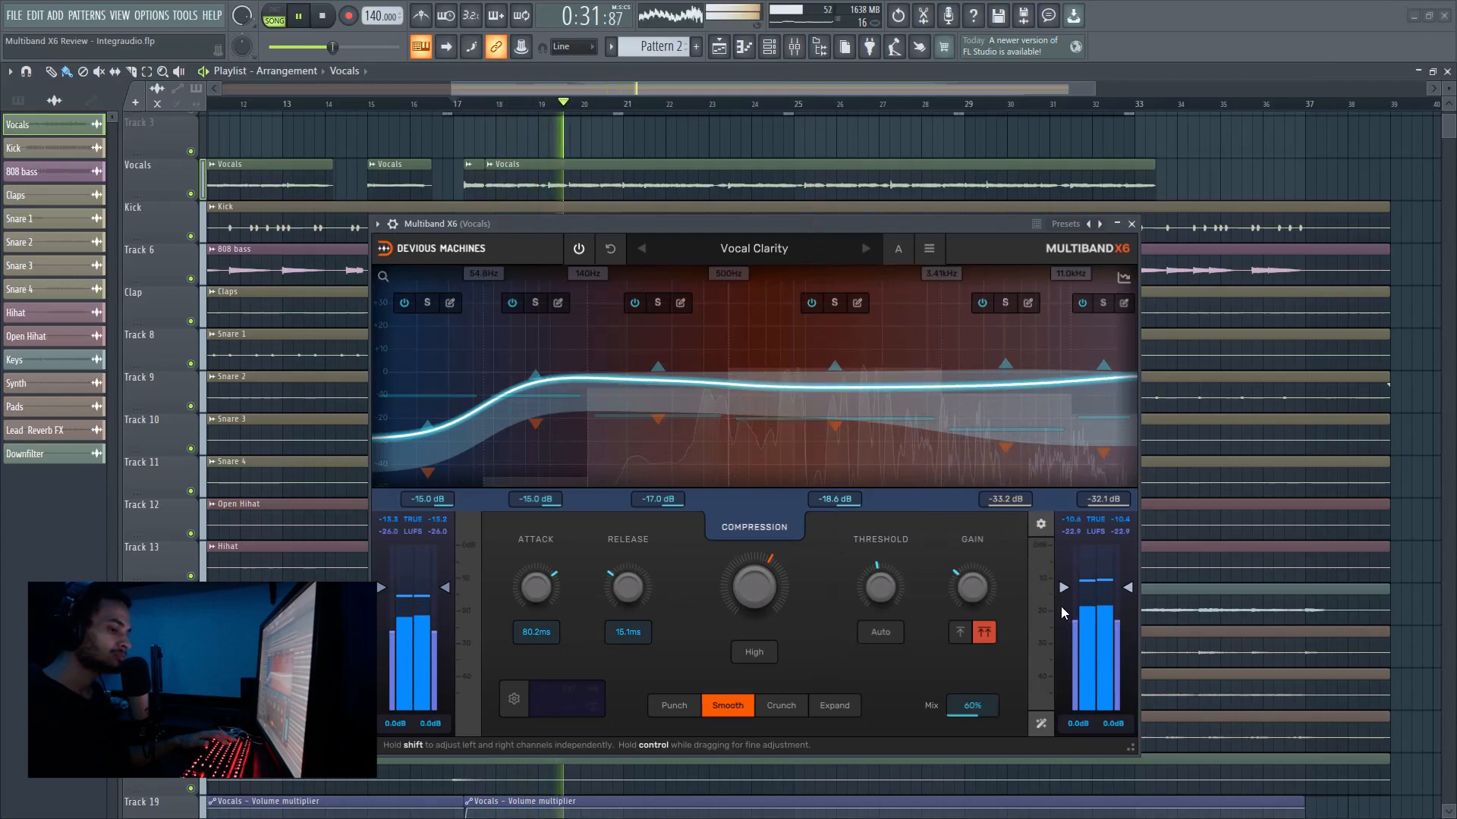
Lower the Vocal Clarity output gain to -2.8 dB, compare the vocals with bypass on and off, and stop playback.
left_click_drag(1063, 590, 1063, 598)
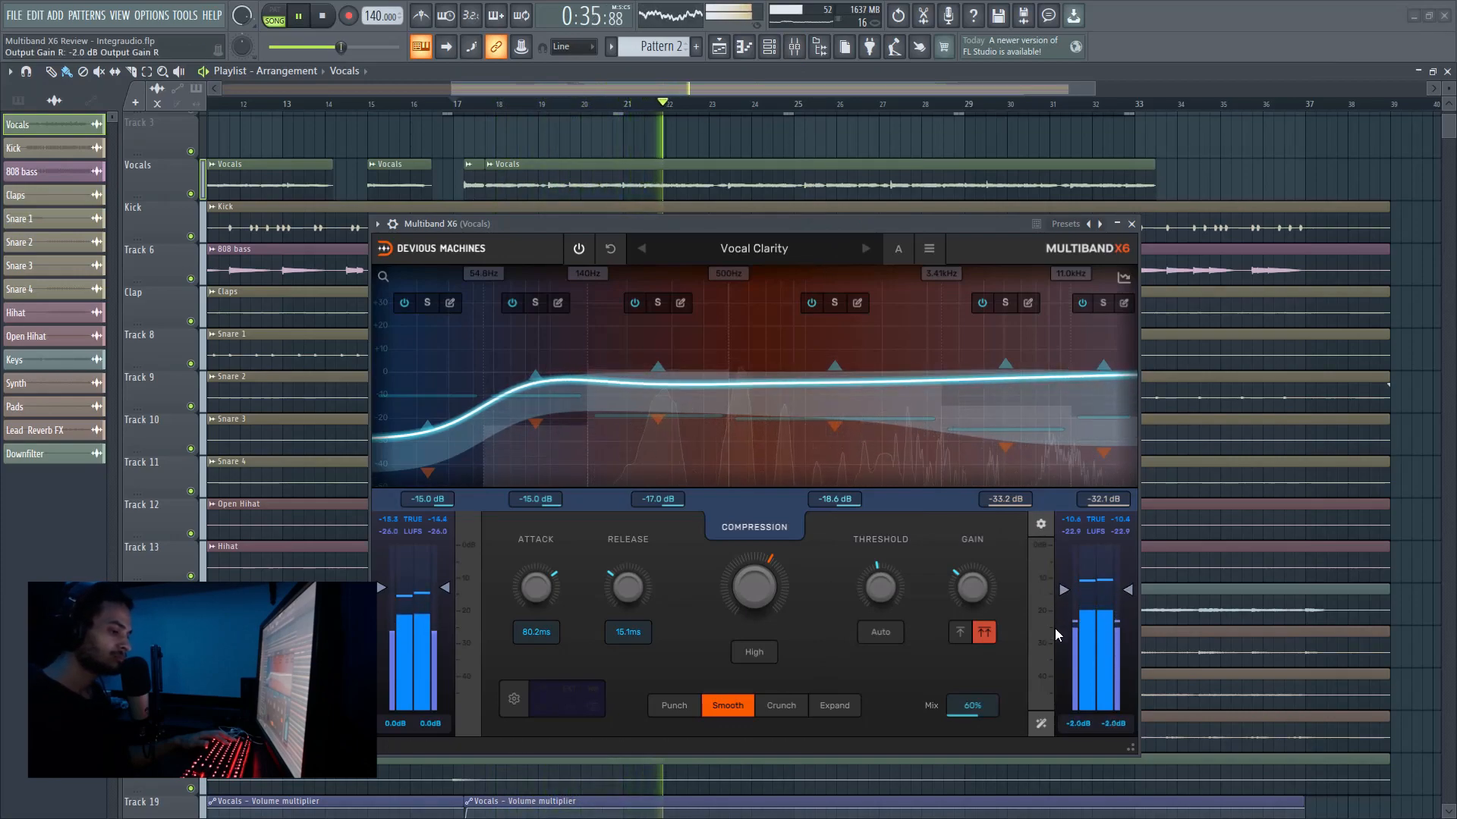
left_click(1041, 729)
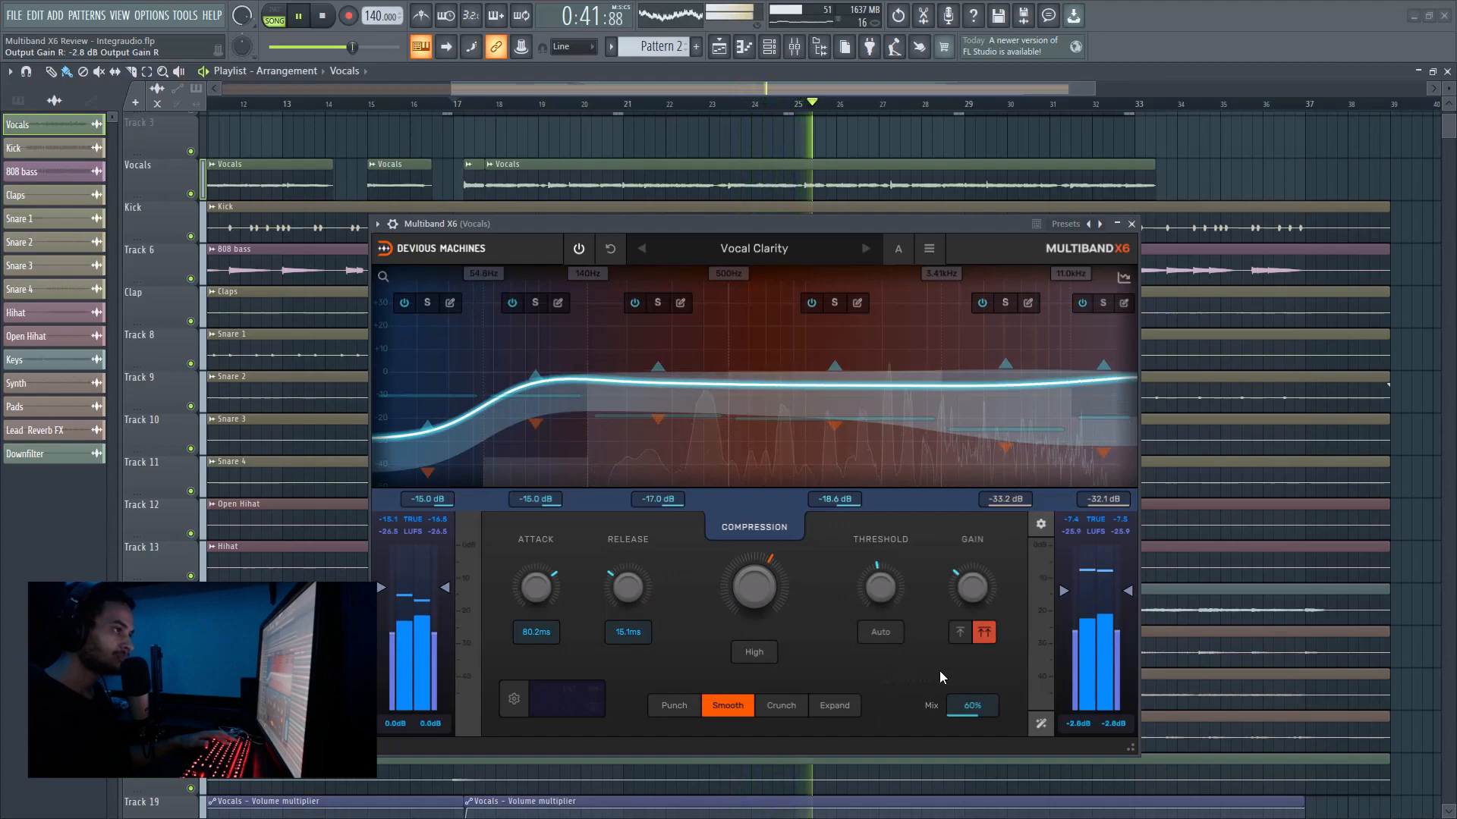
left_click(576, 255)
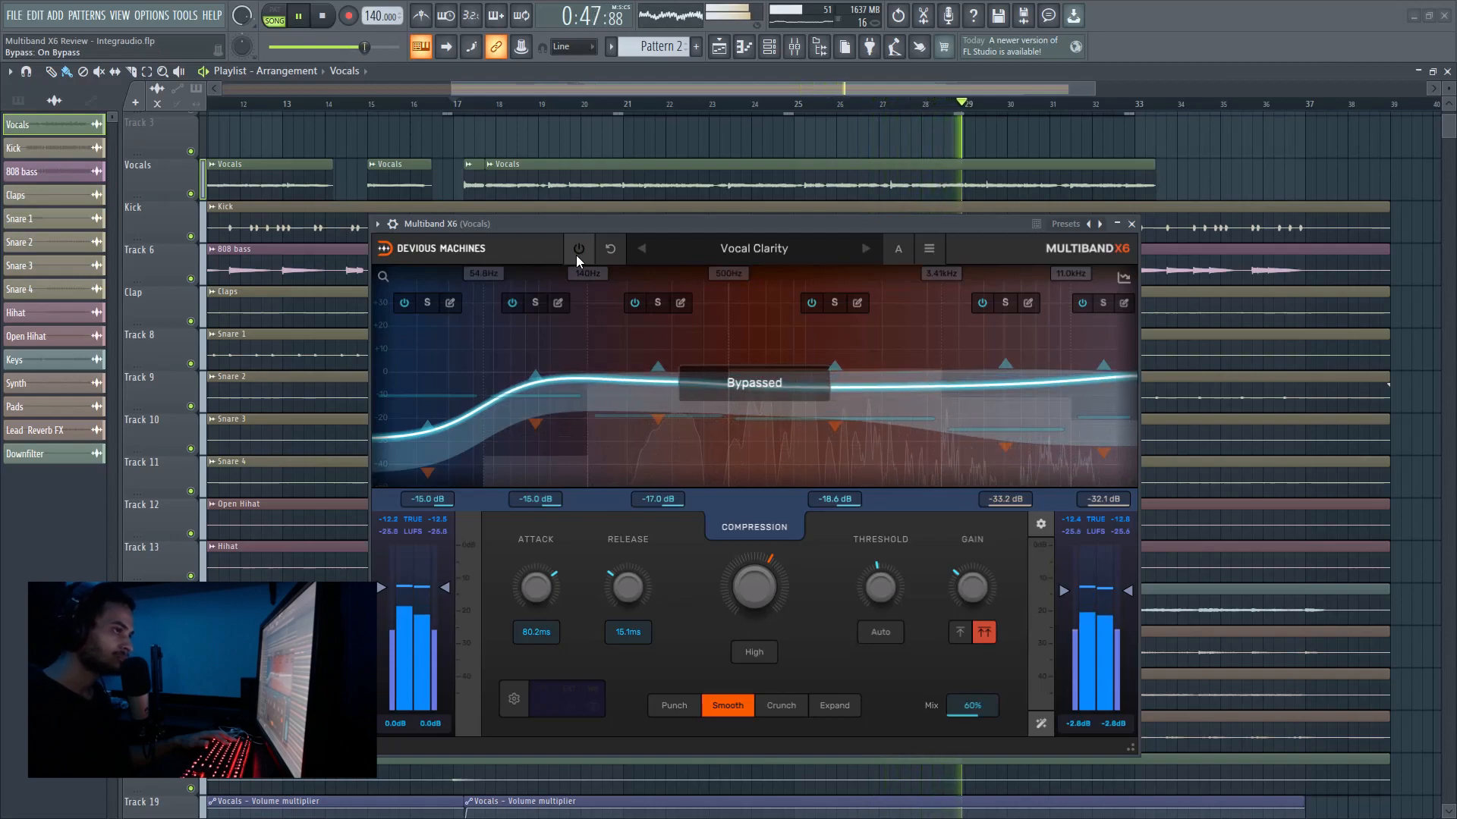
left_click(576, 255)
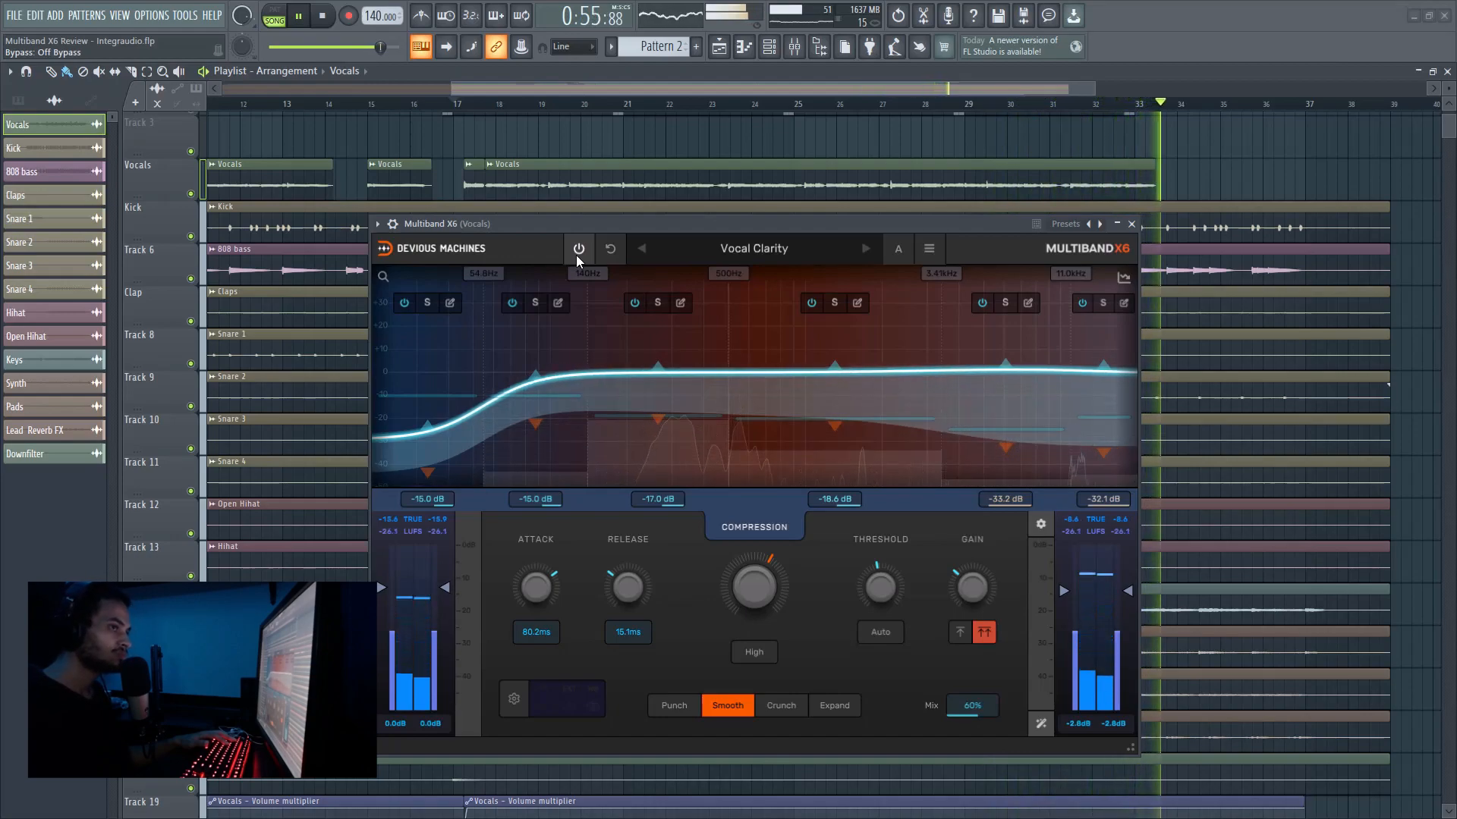
key("space")
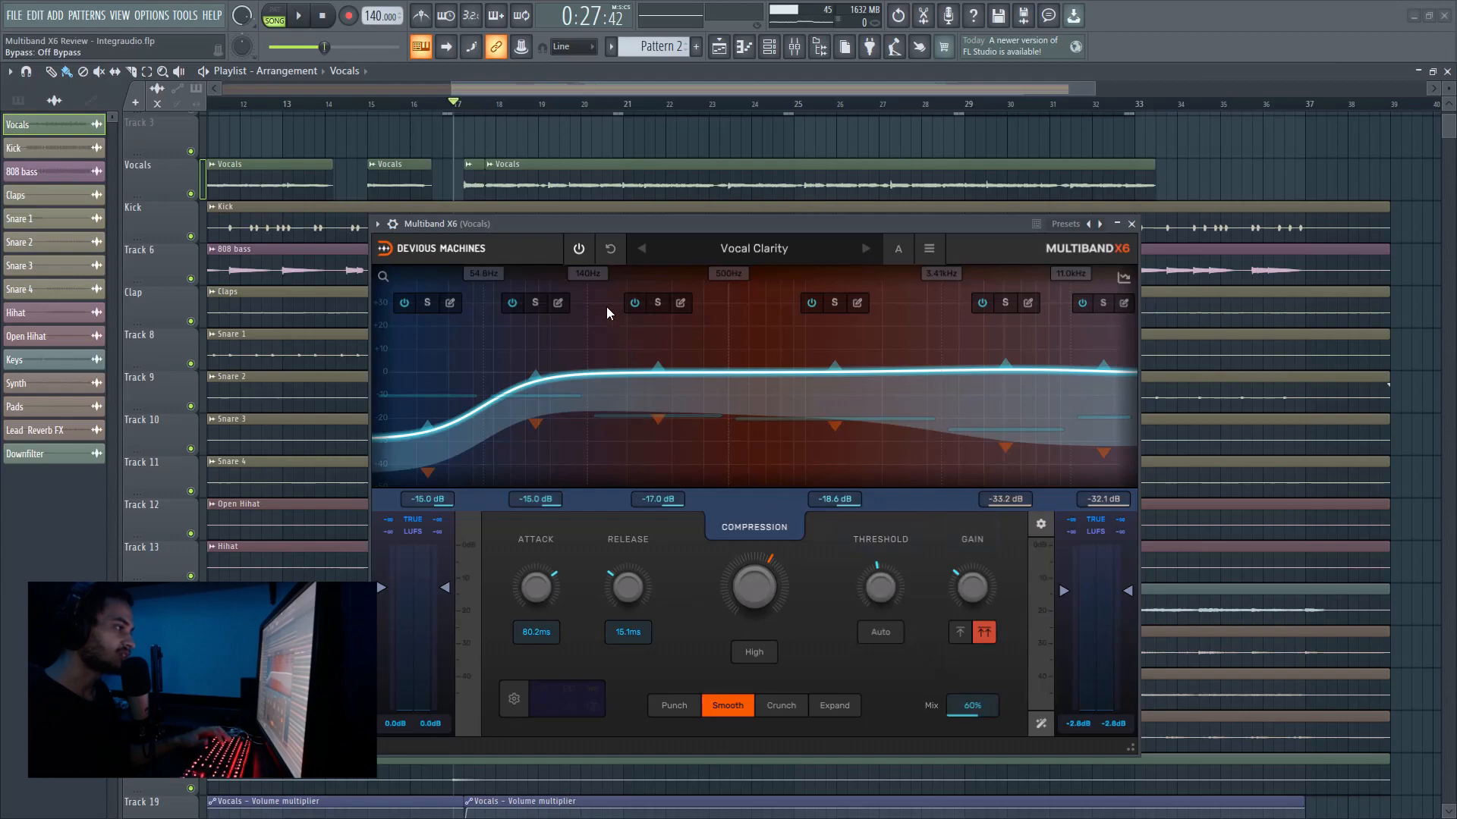
Play the vocals from the section start with Vocal Clarity bypassed, alternate bypass off and on, and stop playback with bypass off.
left_click(579, 250)
key("space")
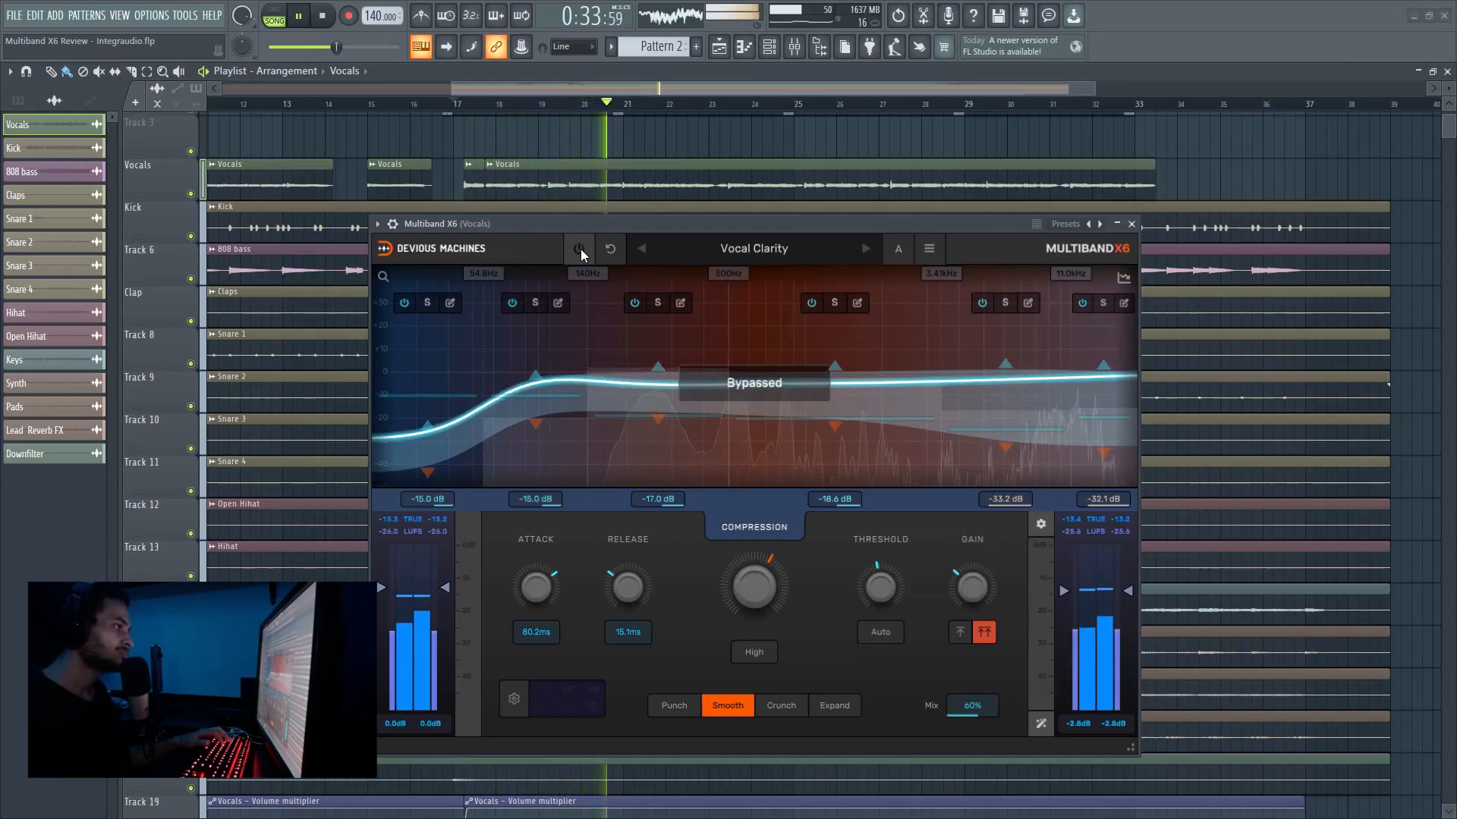
left_click(579, 249)
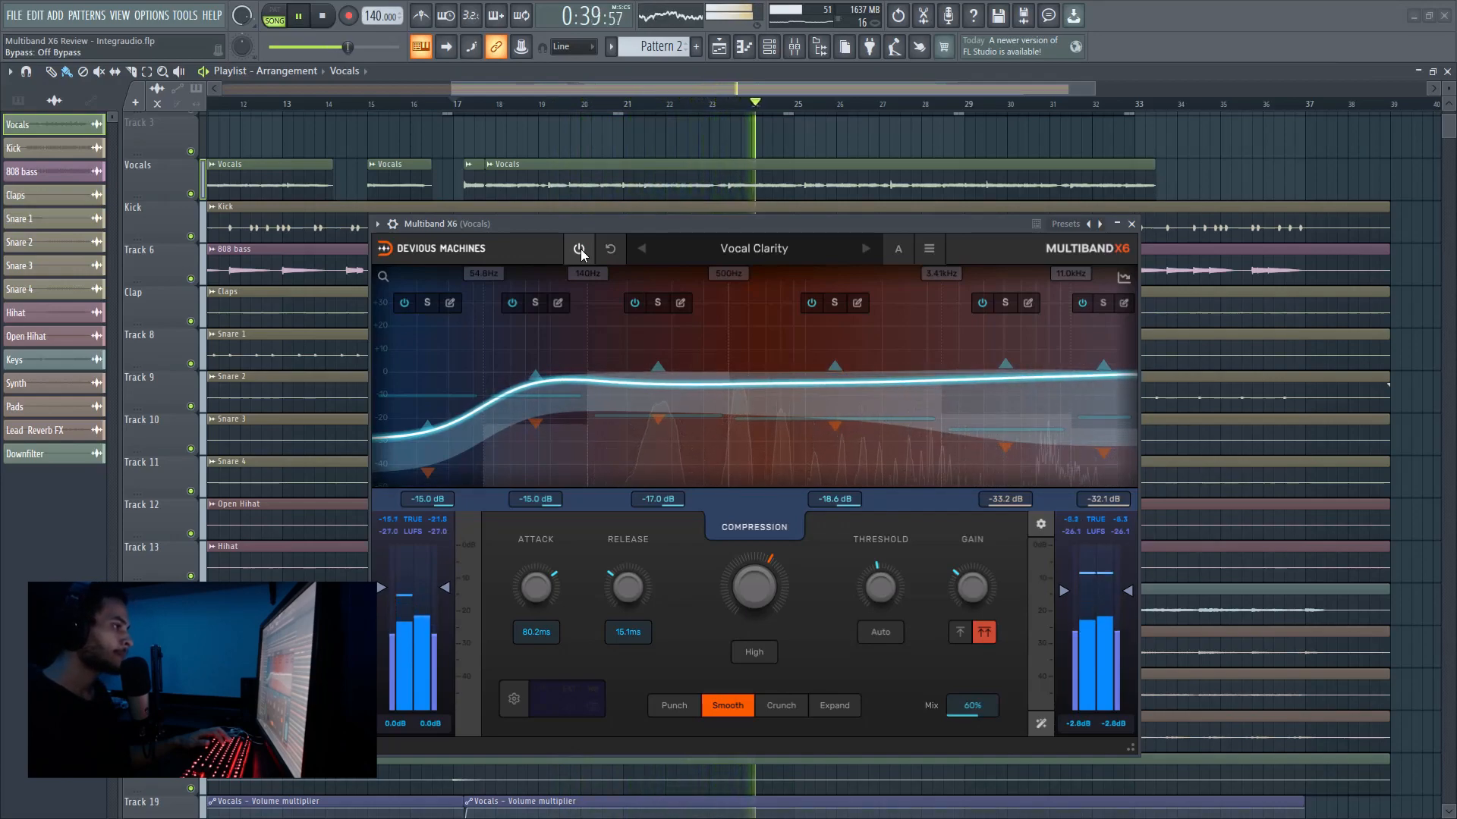
left_click(580, 249)
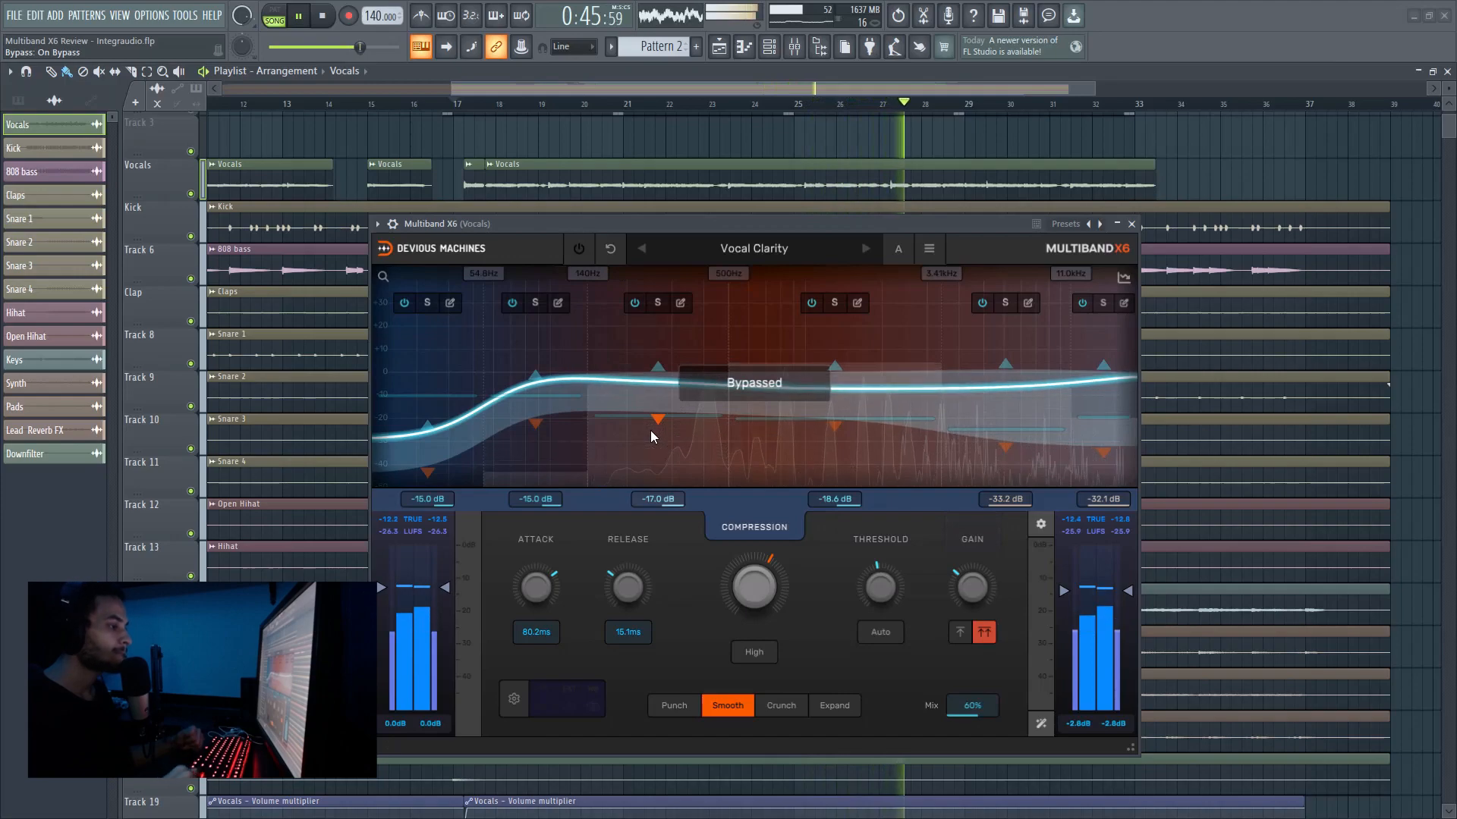
left_click(580, 248)
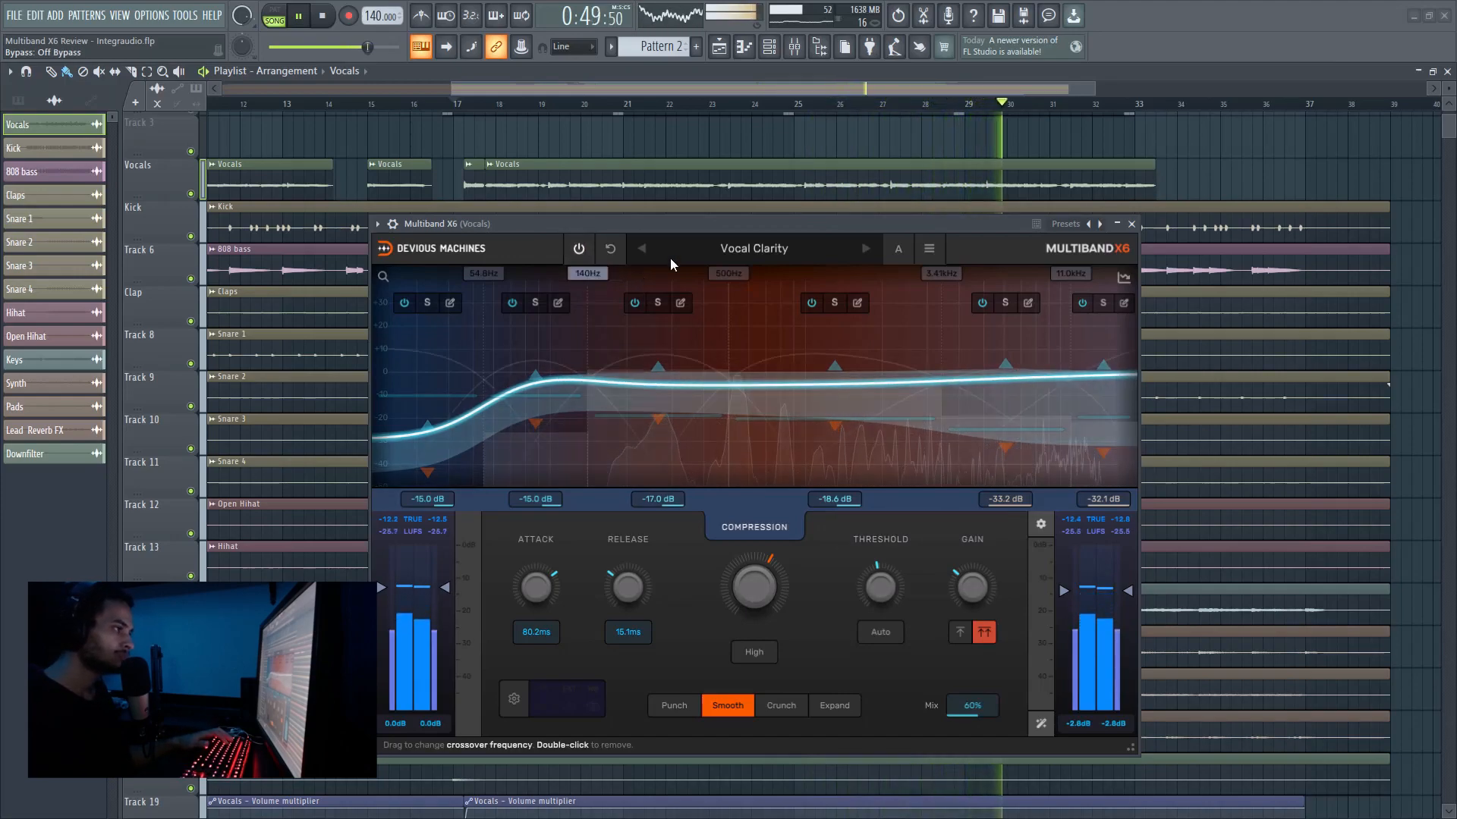
left_click_drag(707, 226, 706, 223)
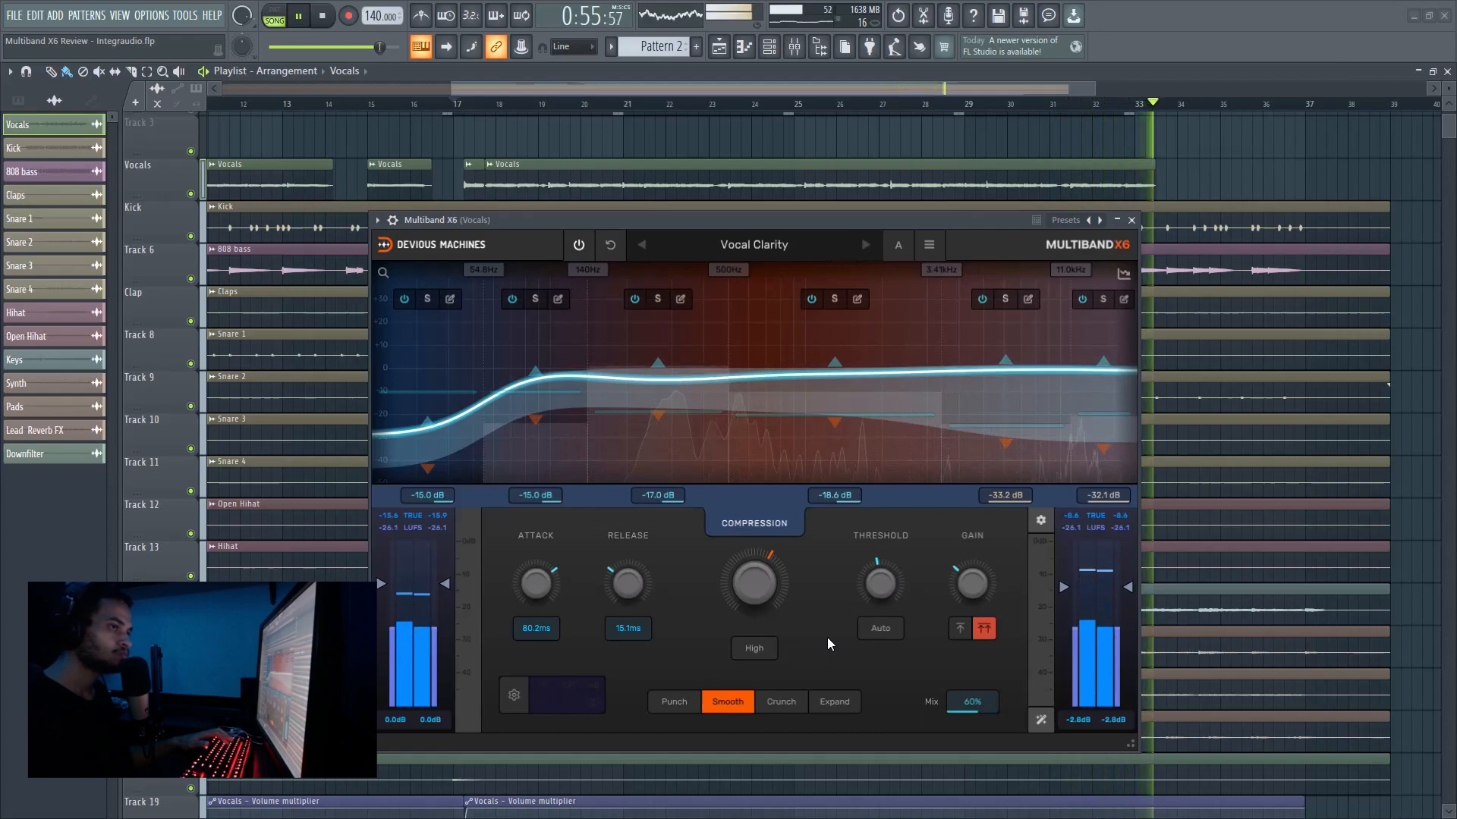
key("space")
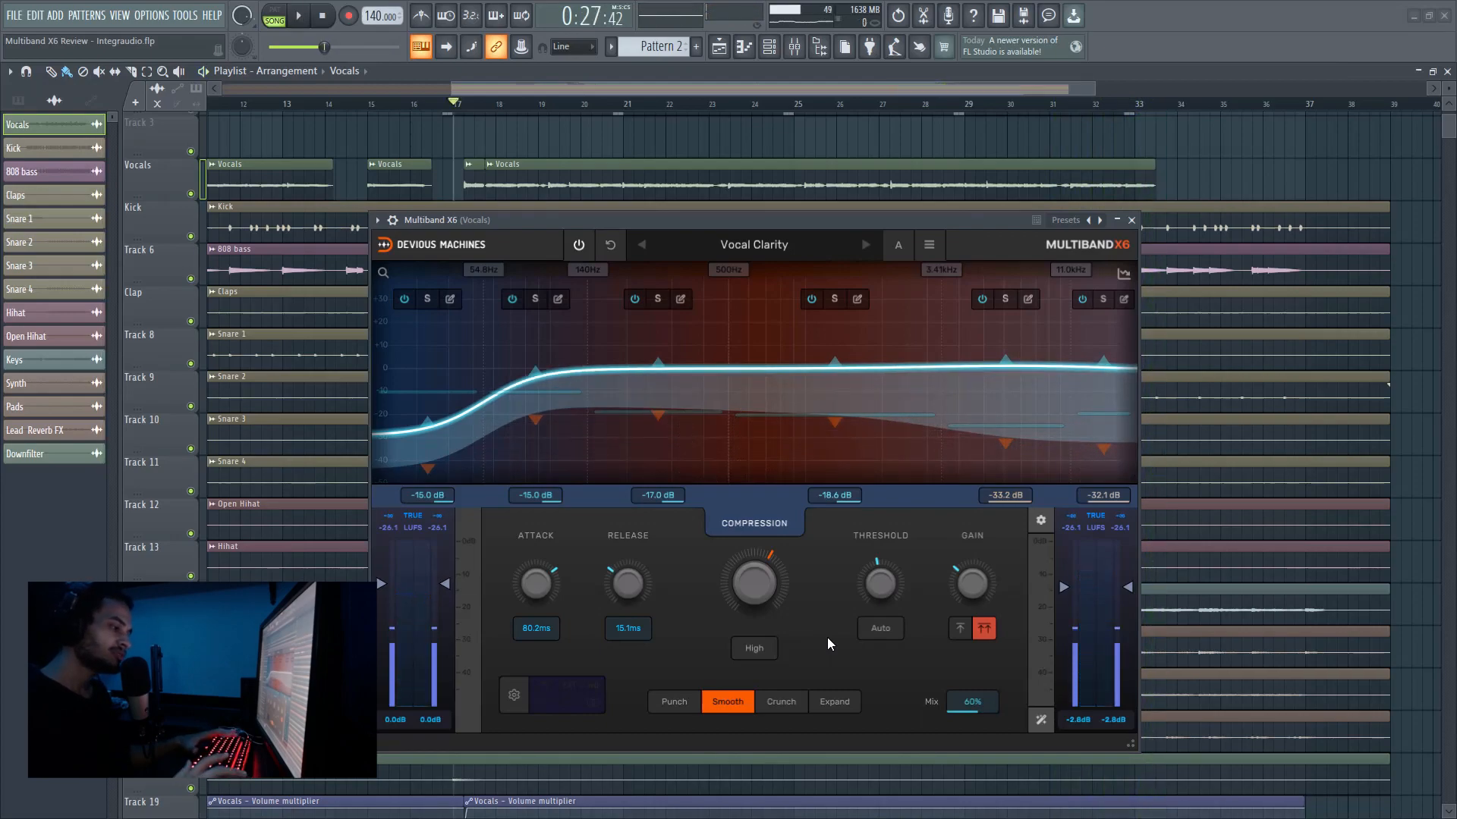